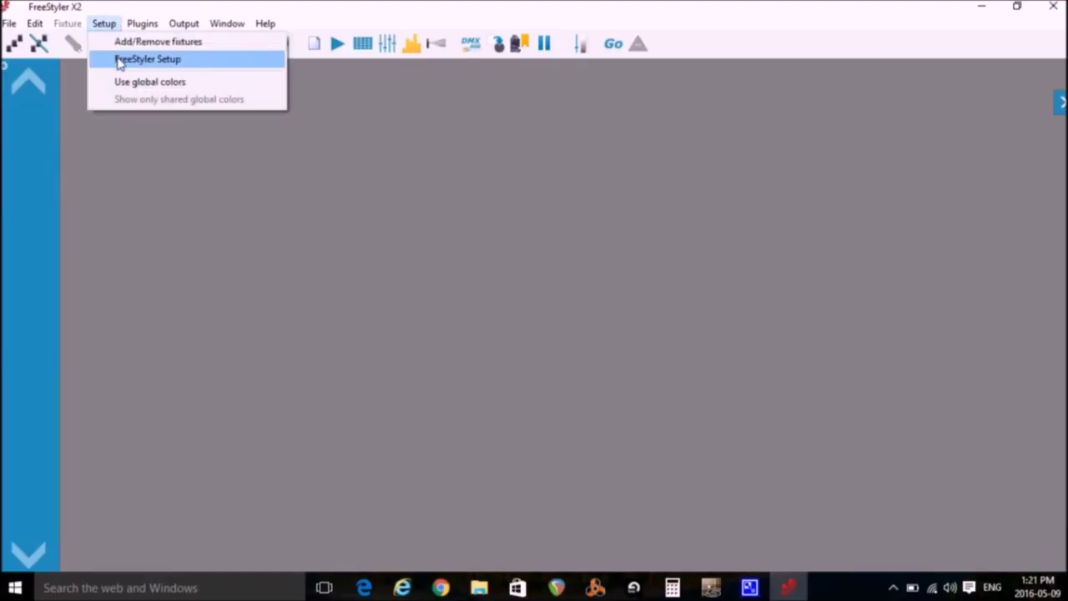
Switch the Universe1 DMX output from Virtual Interface to Enttec open DMX and save the setup
click(121, 62)
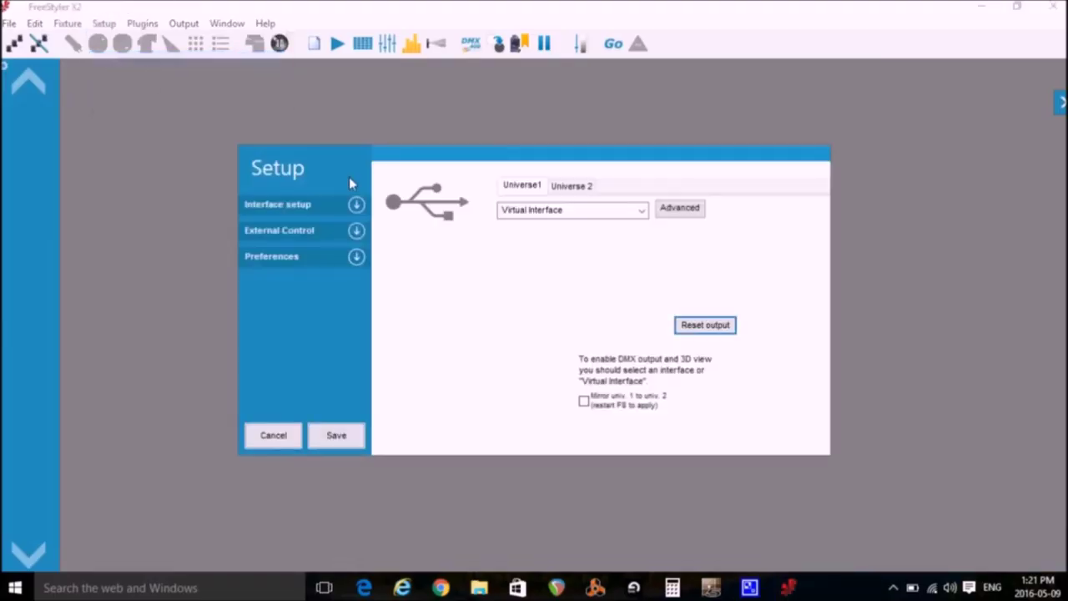
click(641, 210)
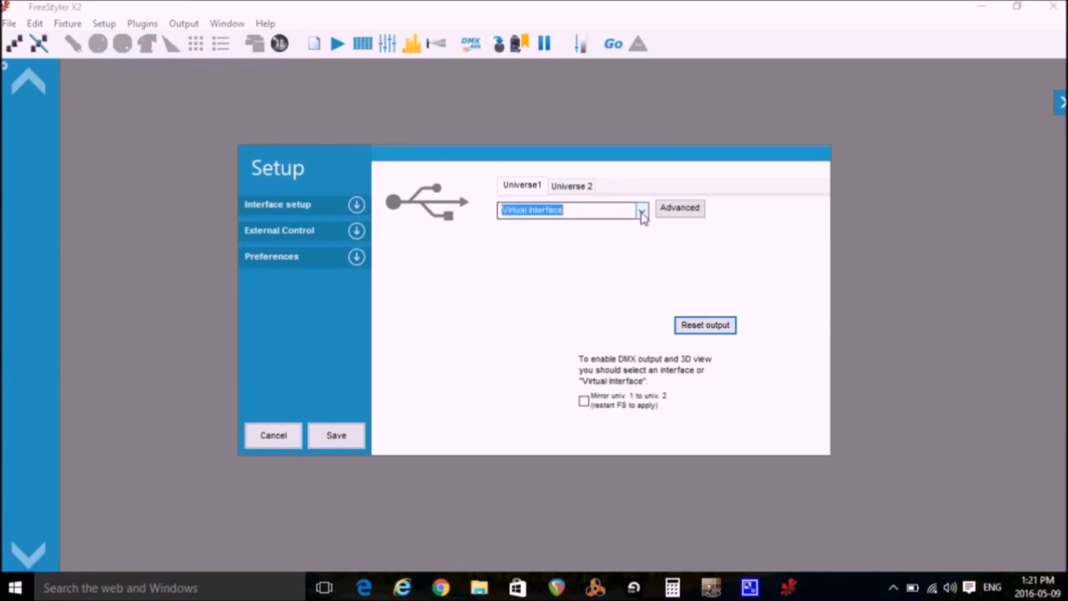
click(642, 248)
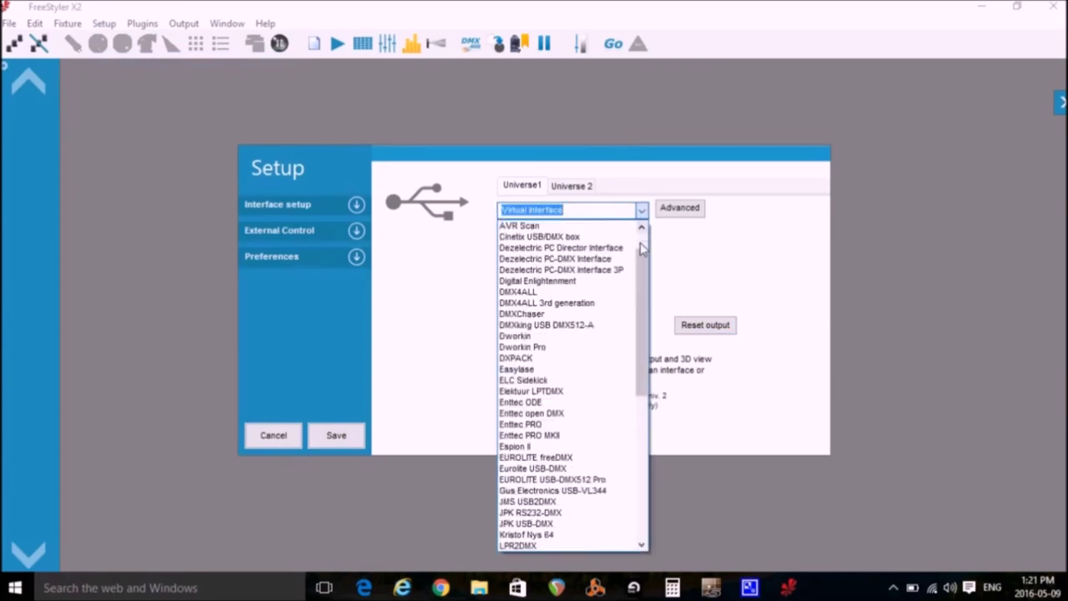
click(554, 415)
click(338, 435)
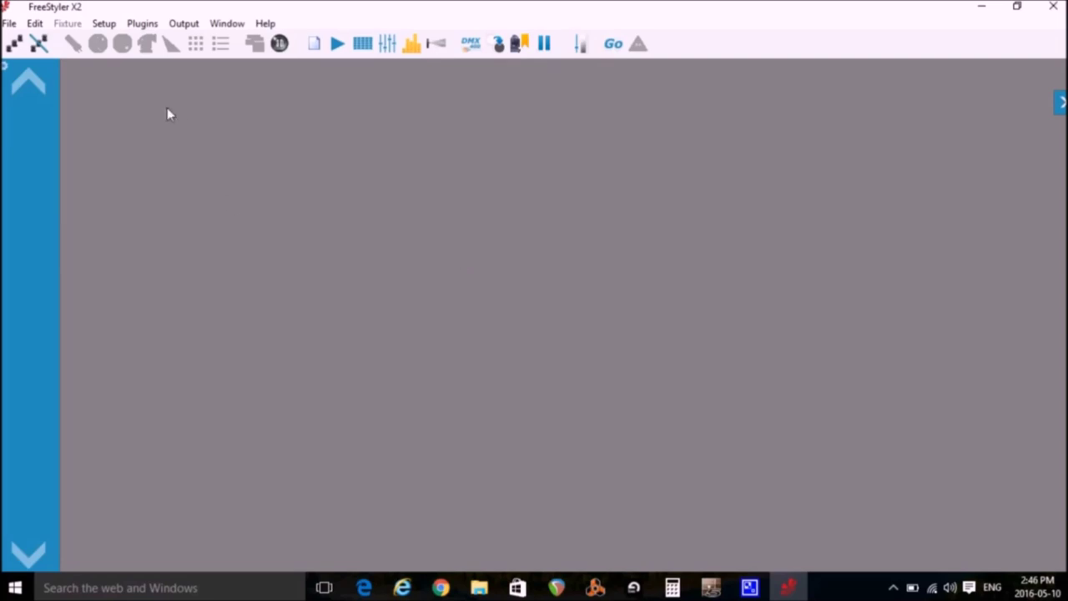
click(104, 23)
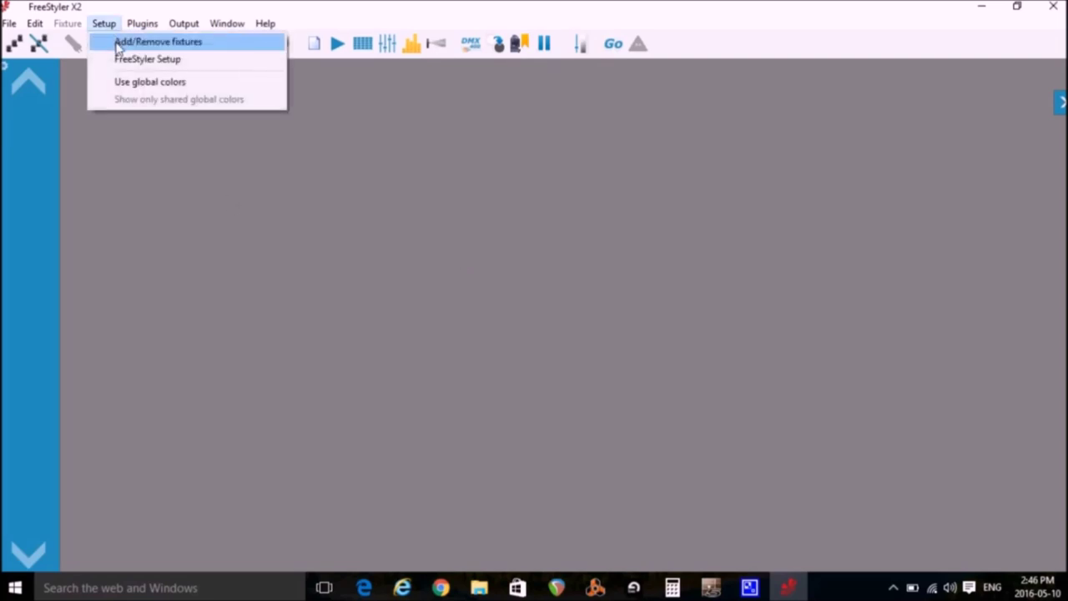
Open the Add/Remove fixtures window and expand the CHAUVET fixture folder
click(117, 44)
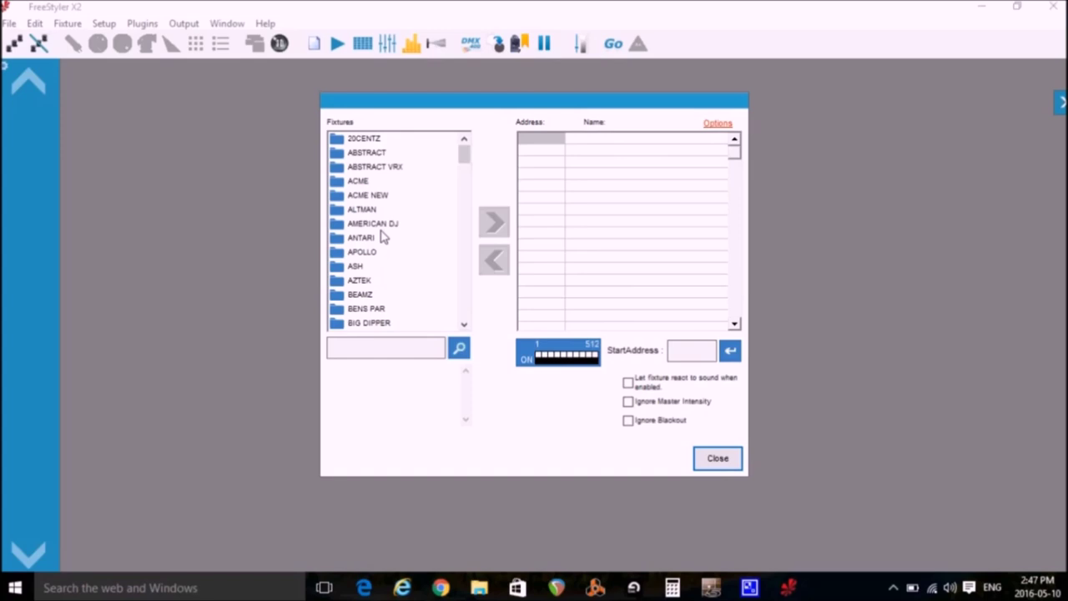
click(464, 300)
double_click(377, 265)
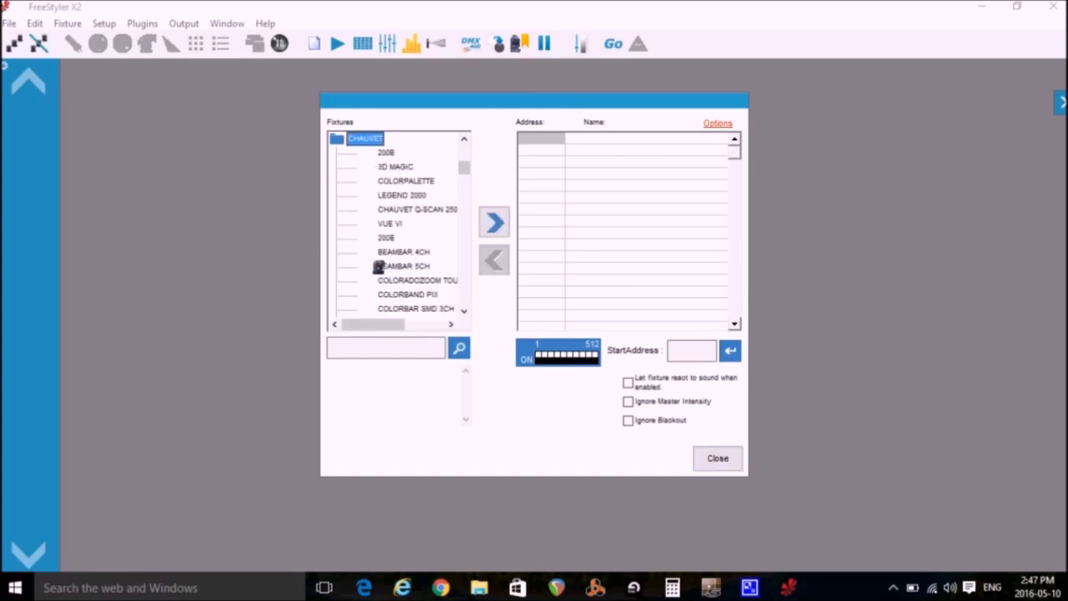
click(464, 311)
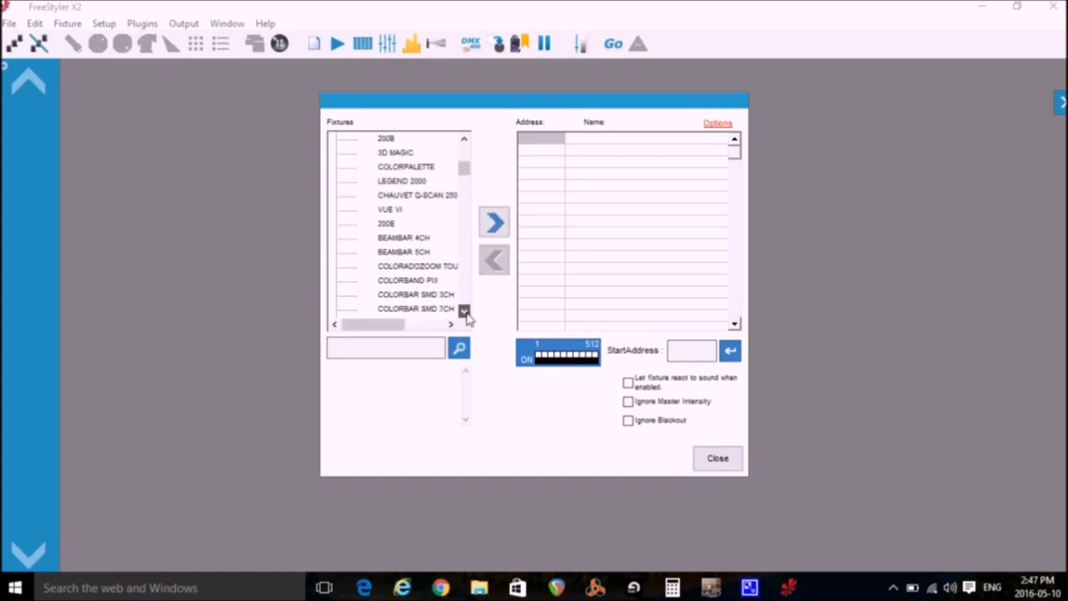
click(464, 311)
click(464, 311)
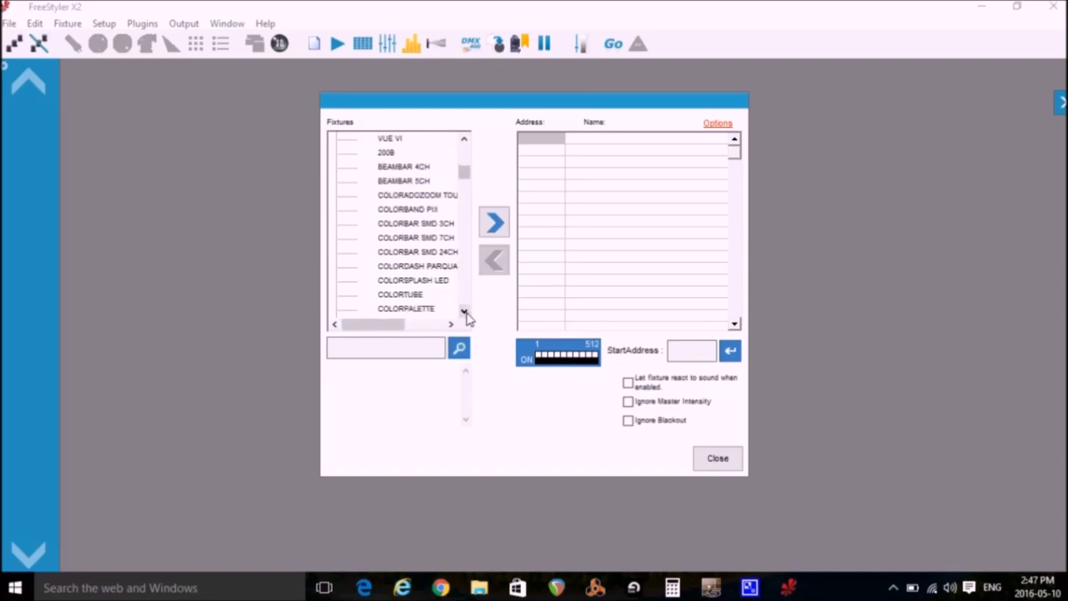
Search 'hemi' and patch HEMISPHERE 5 as Hemisphere 5-1 at start address 1
click(407, 349)
text(hemi)
click(460, 349)
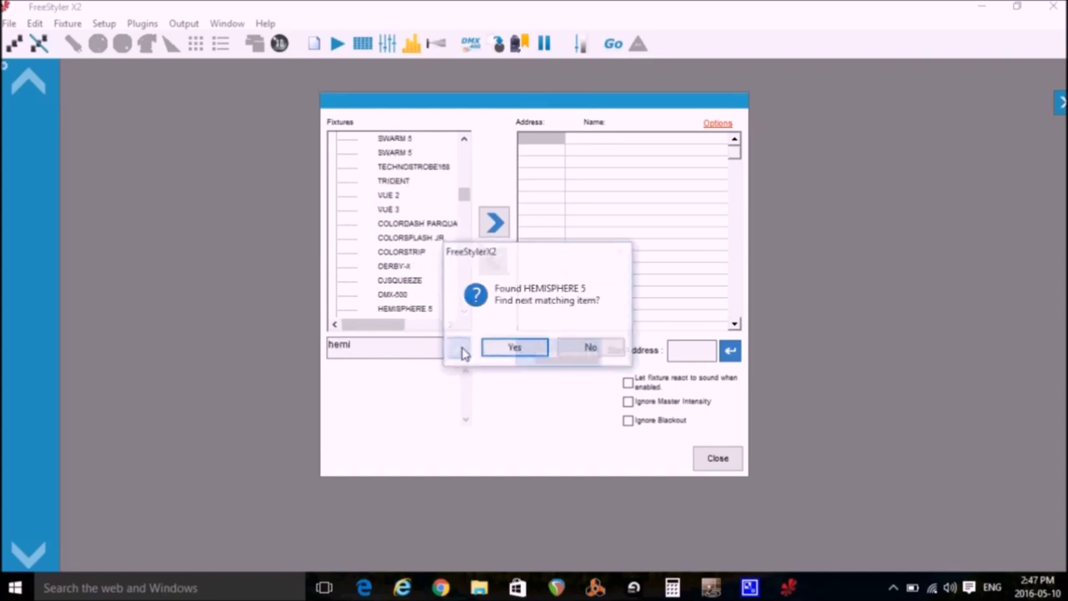
click(572, 354)
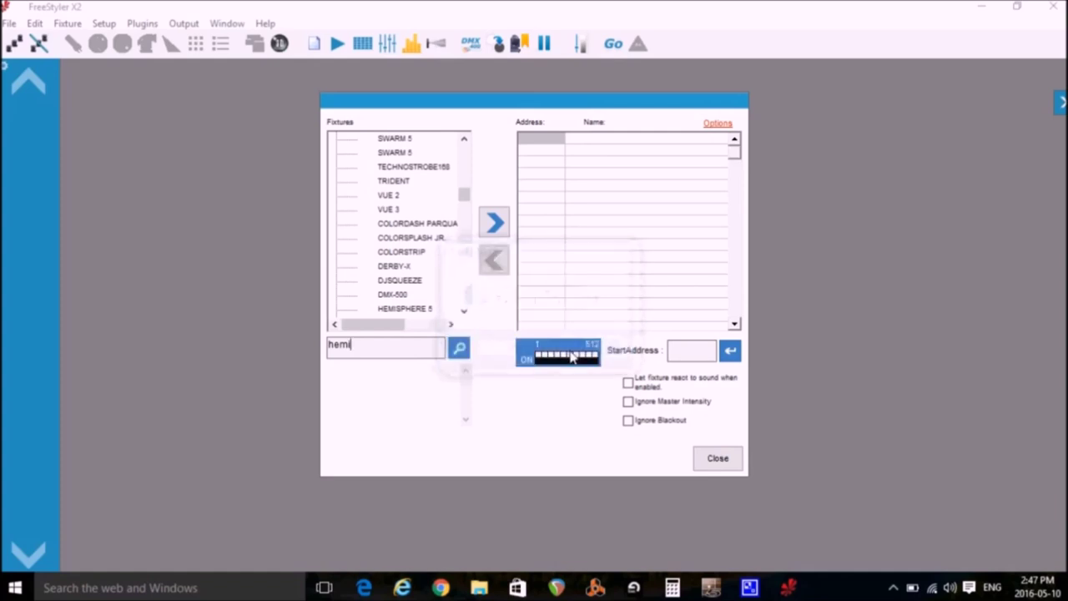
click(397, 310)
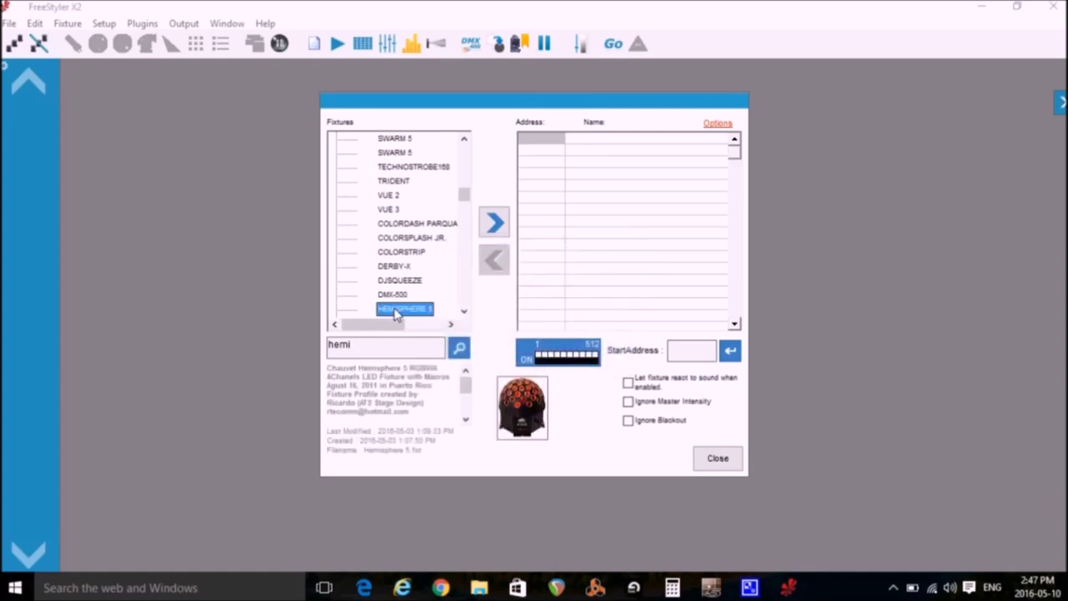
click(482, 231)
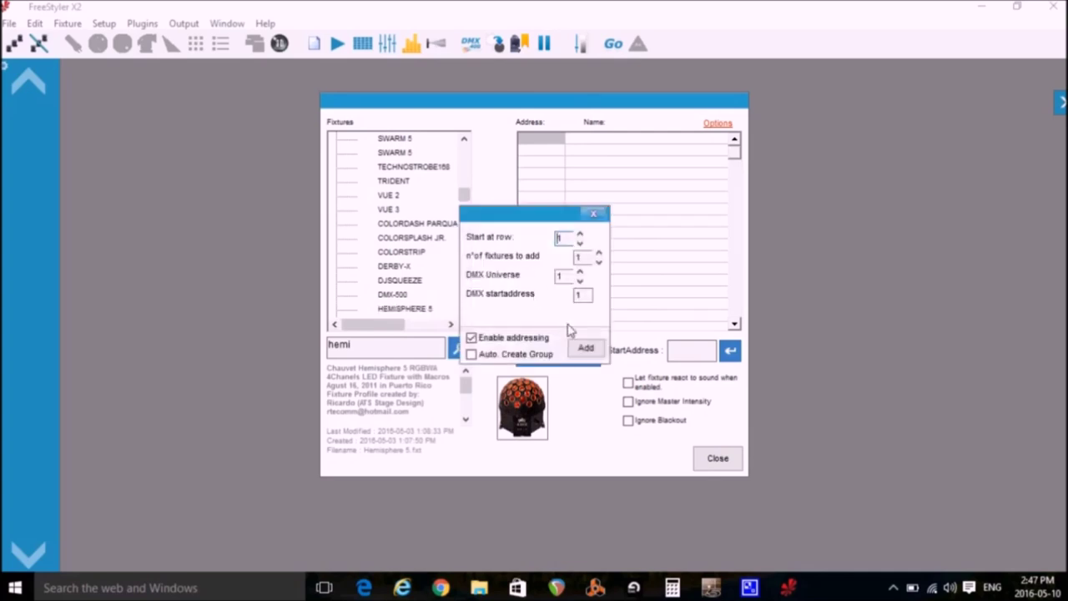
click(591, 351)
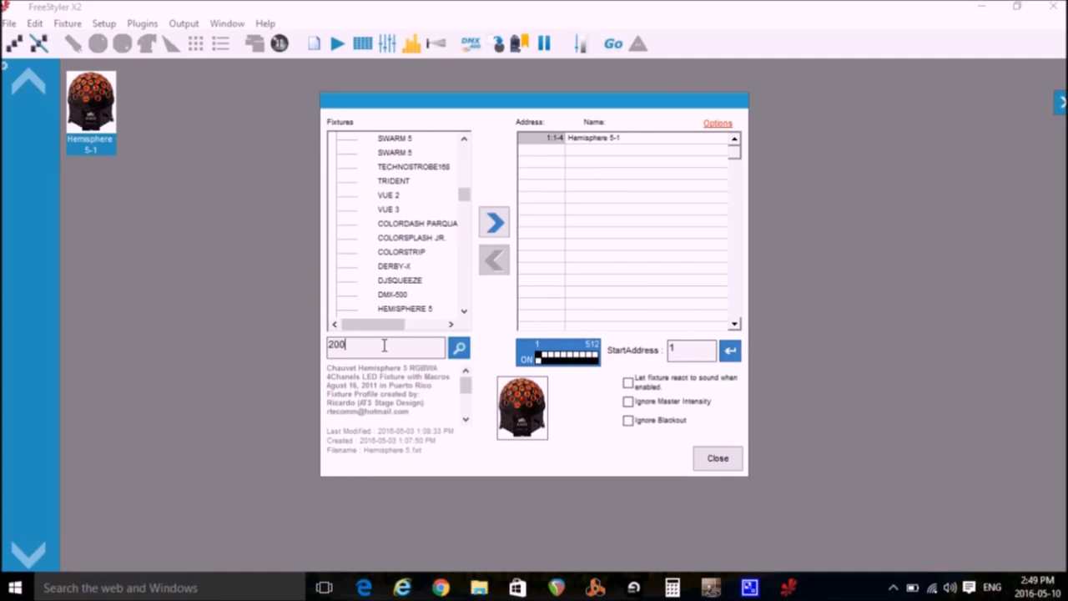
Patch the 200B fixture as 200B-2 at start address 5, then close the fixture window
click(458, 350)
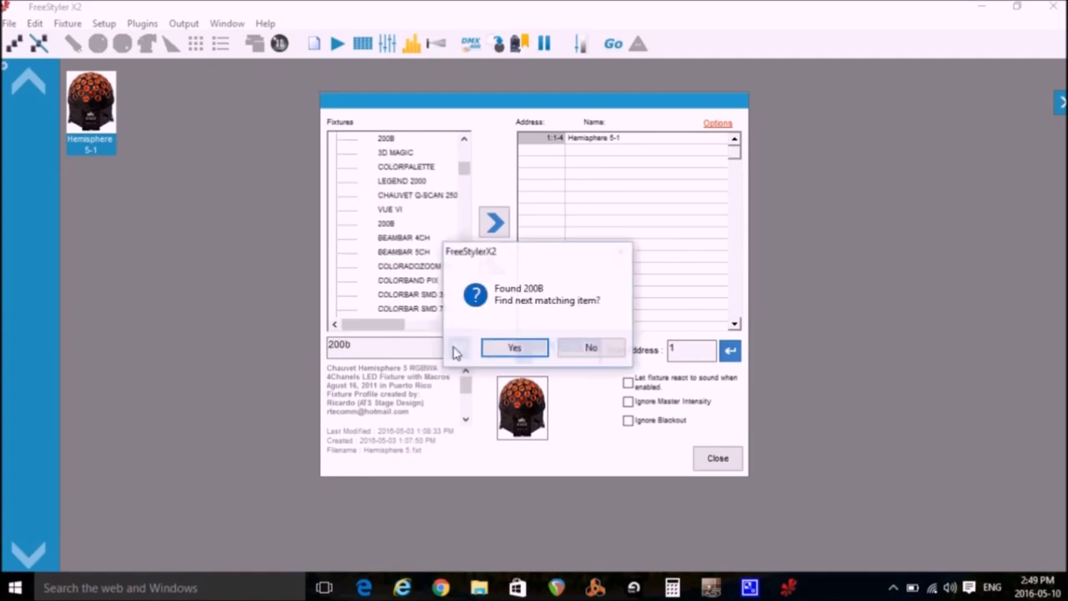
click(592, 349)
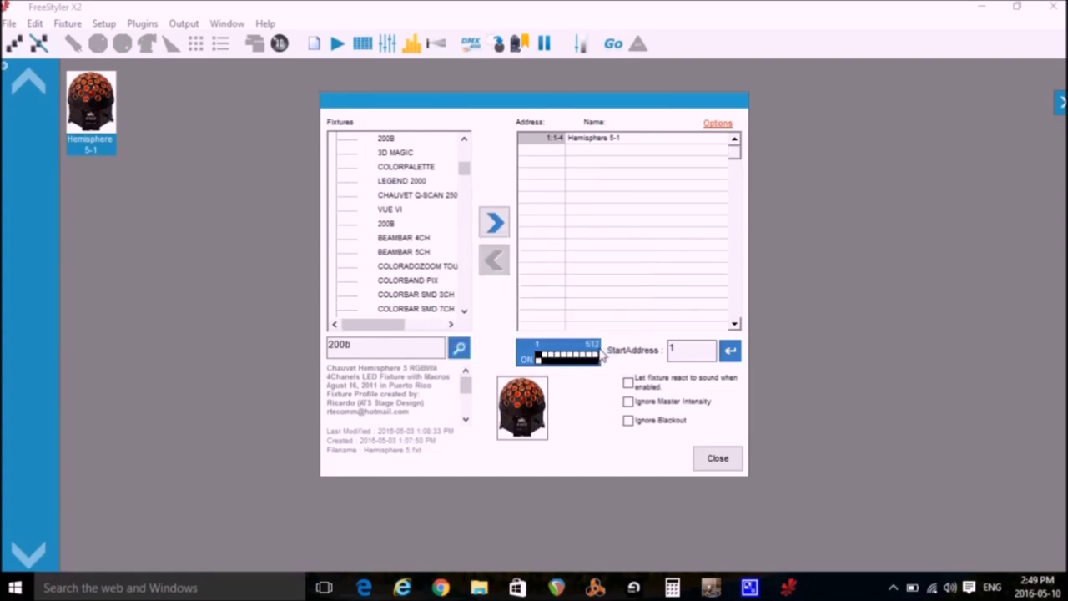
click(386, 138)
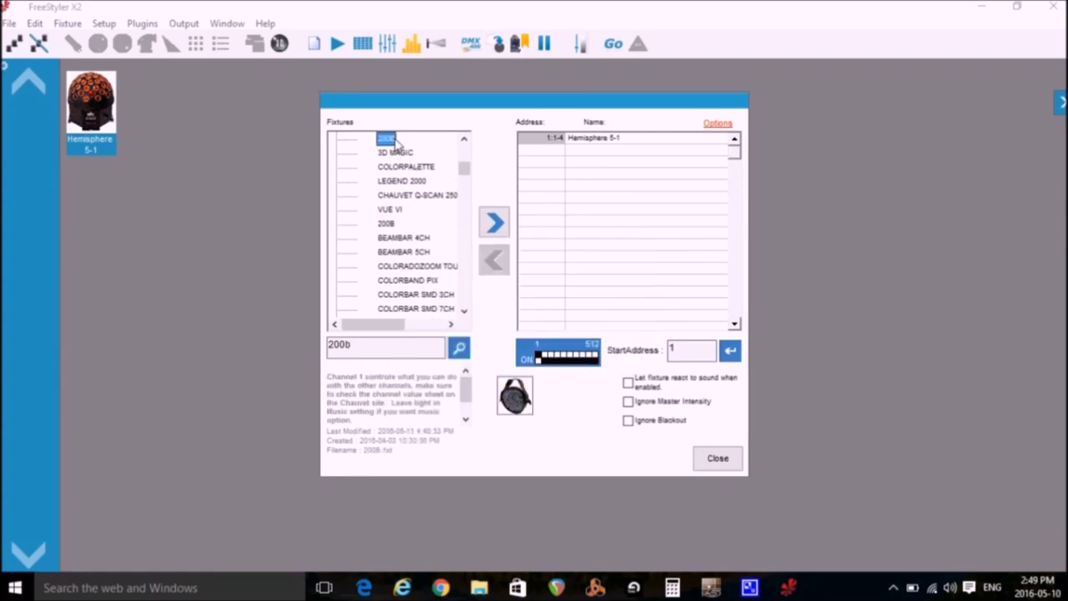
click(491, 226)
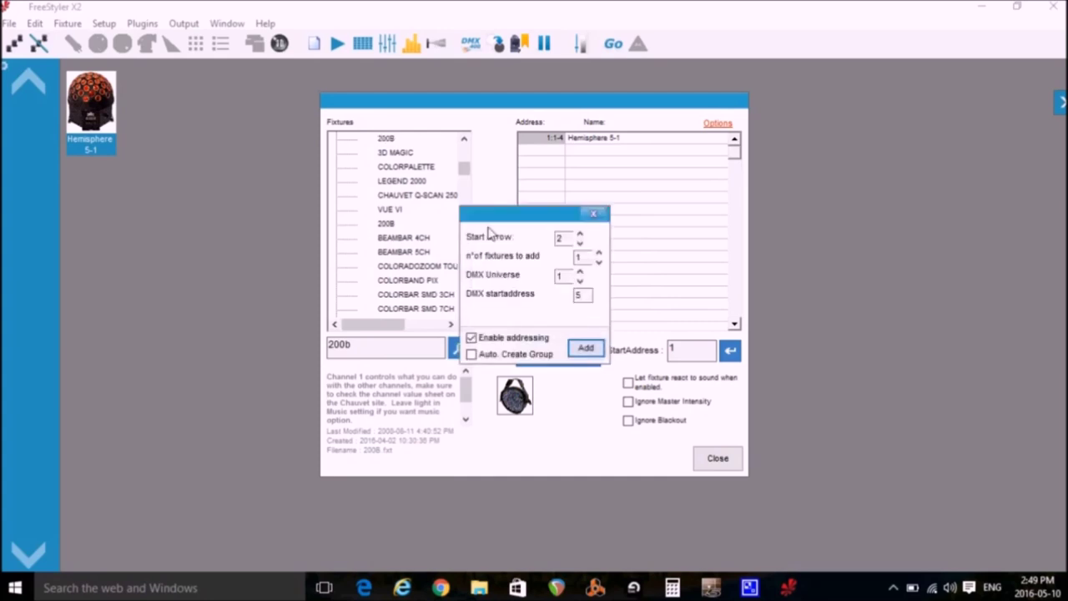
click(585, 348)
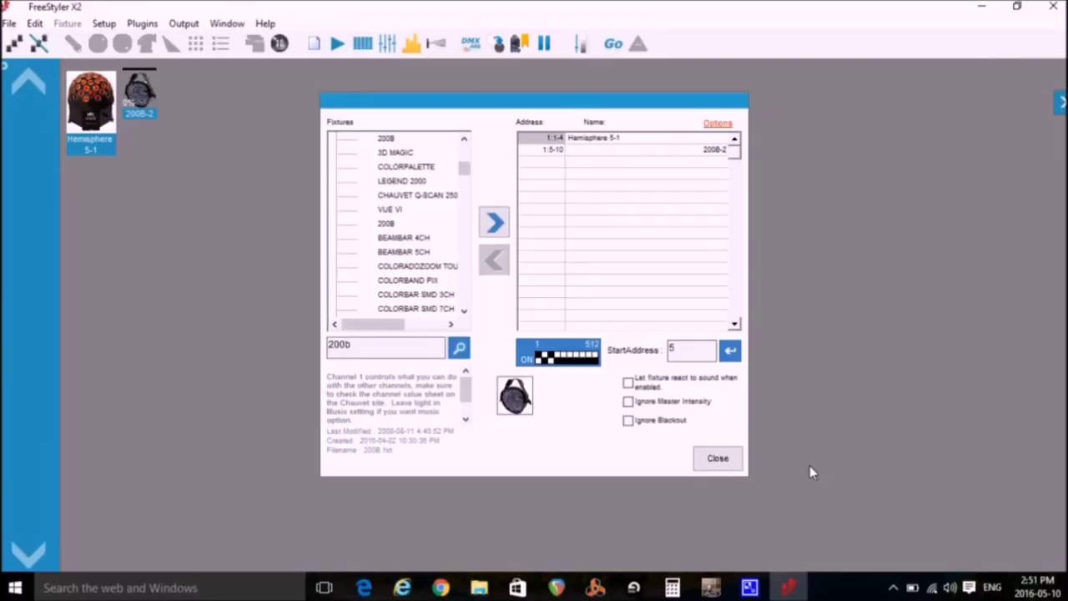
click(718, 458)
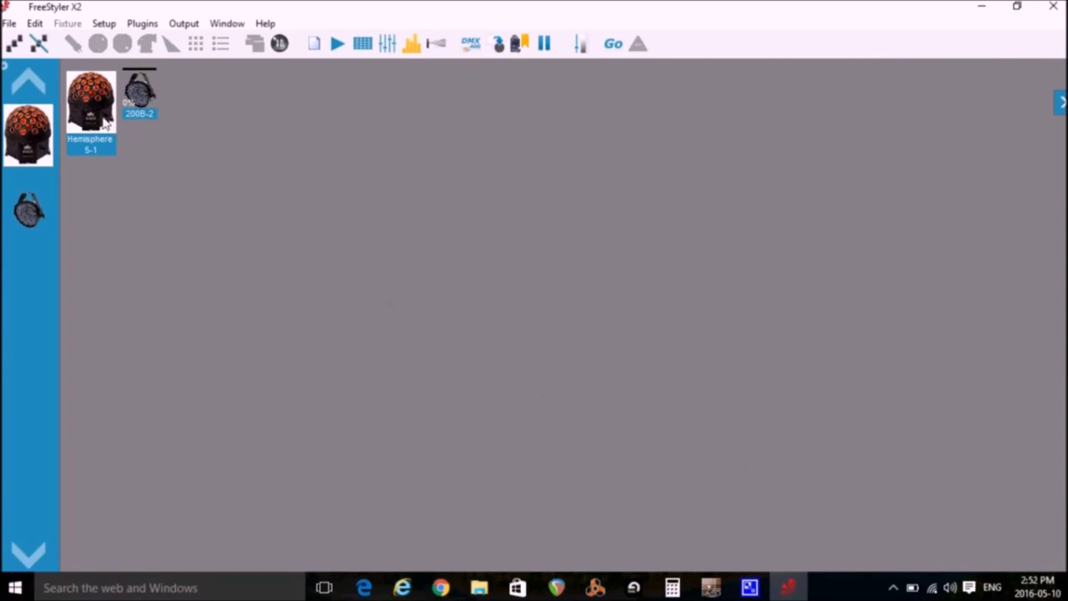
Set Hemisphere 5-1 channels to ModeColor 28, Shutter 14, ProgSpeed 26 and Rotation 35
click(91, 102)
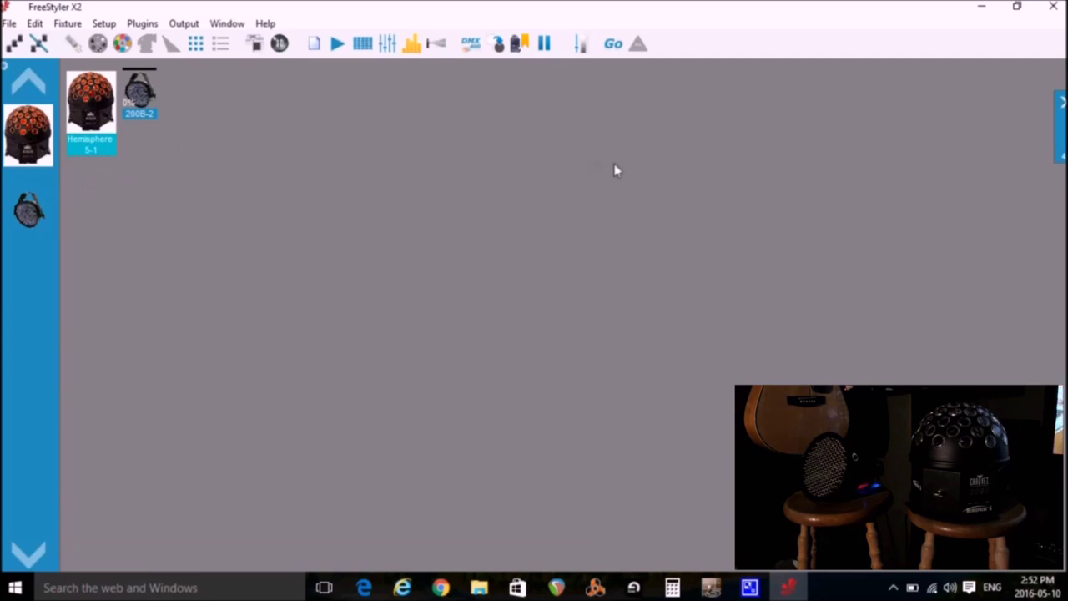
click(1056, 132)
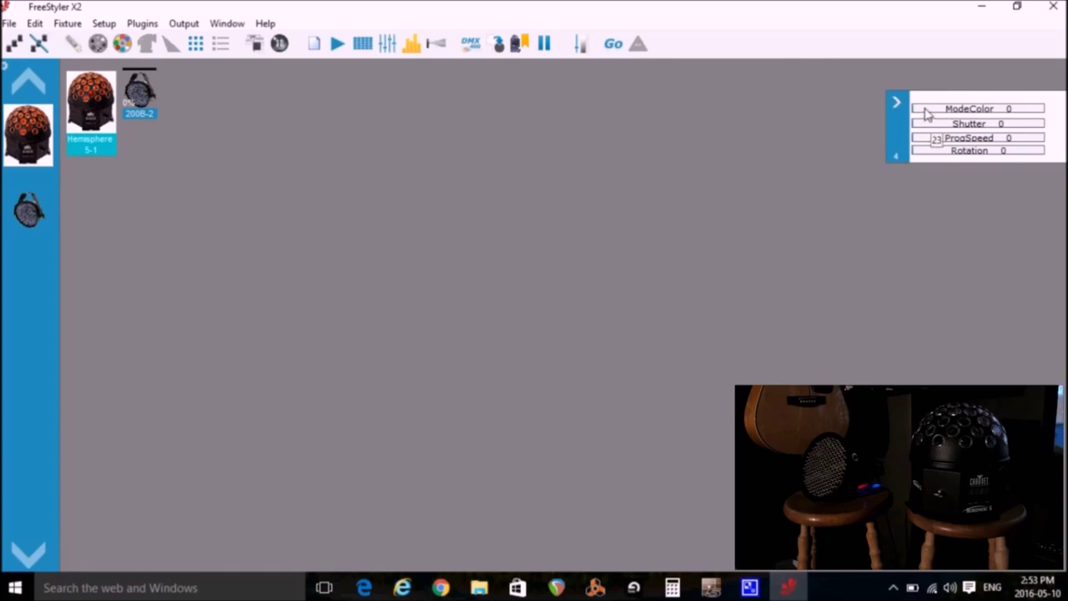
click(926, 113)
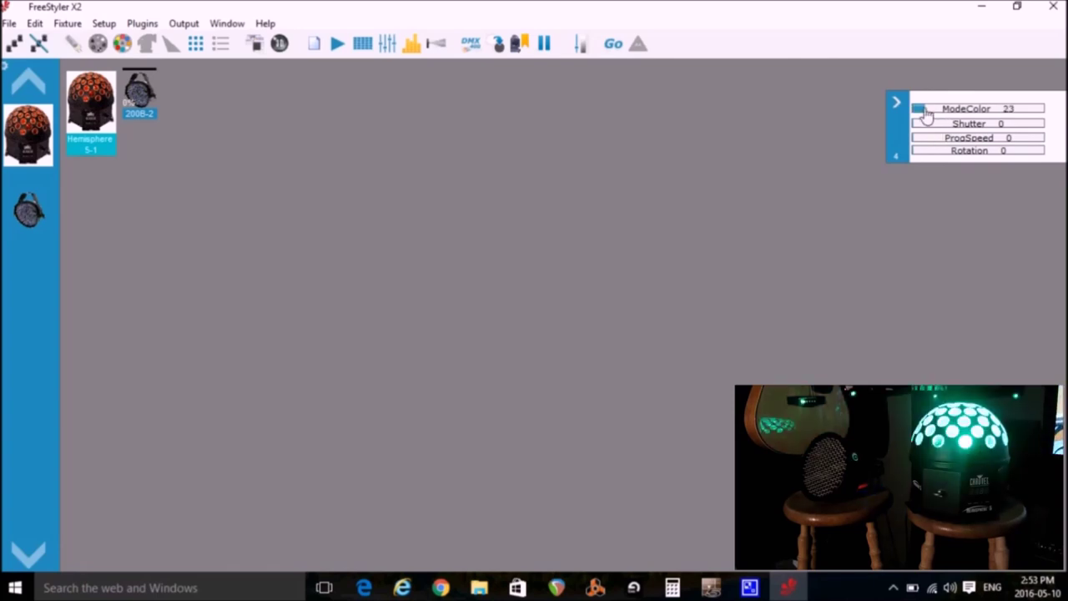
mouse_move(925, 113)
mouse_down()
mouse_move(956, 112)
mouse_move(928, 114)
mouse_up()
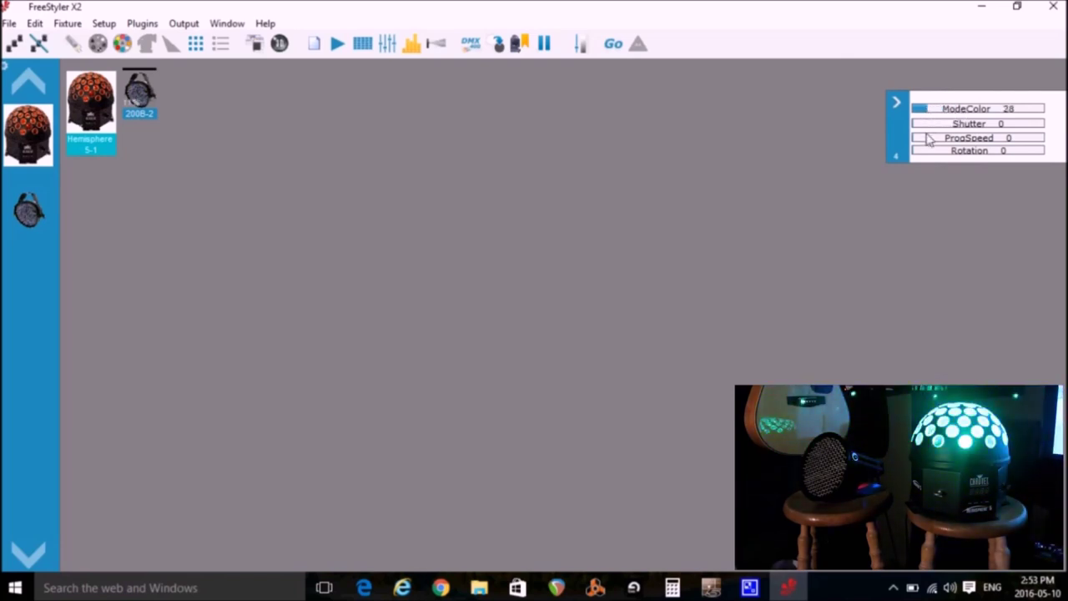
click(927, 139)
click(931, 151)
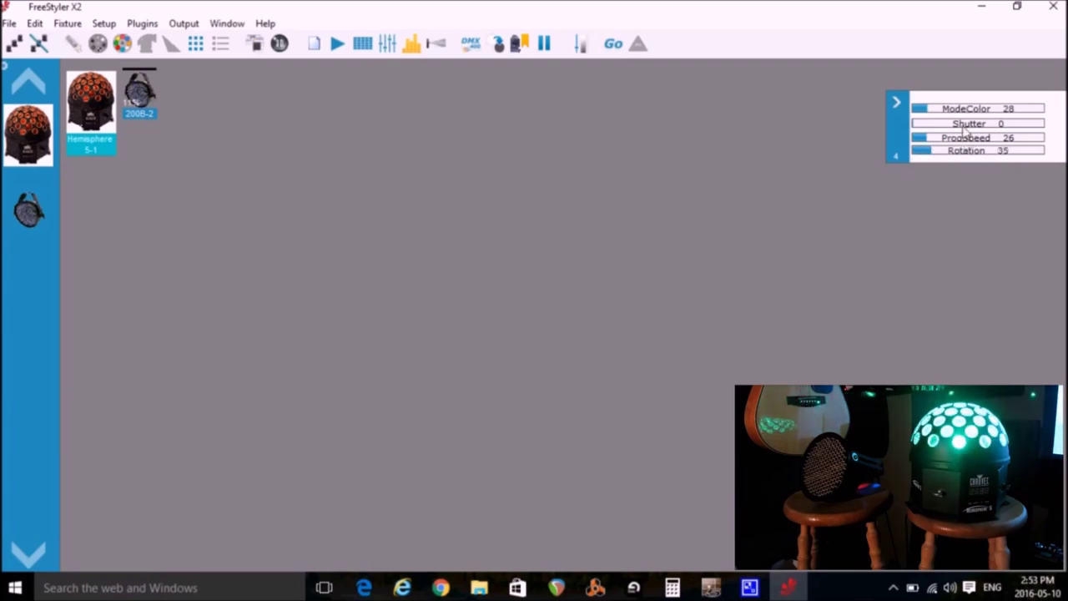
click(962, 123)
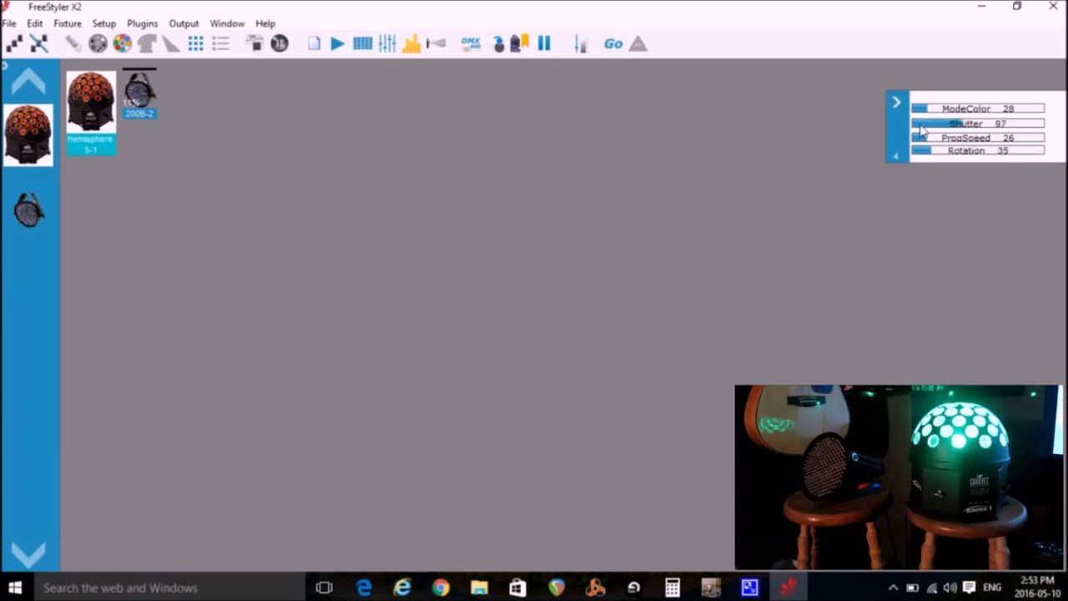
click(930, 124)
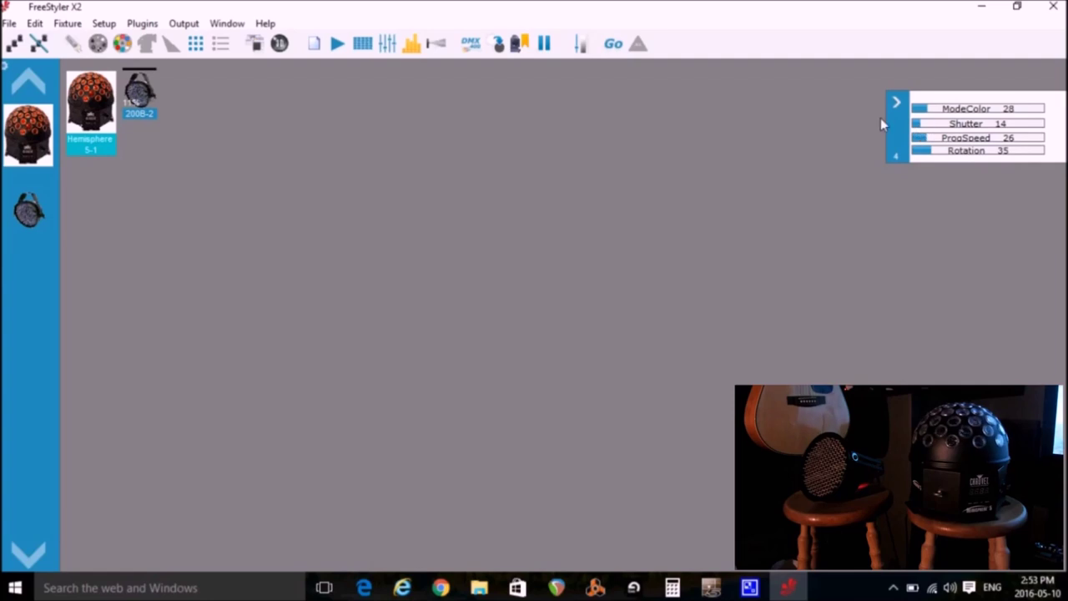
Open all control windows, set Hemisphere gobo rotation to 70 and colour 29, then deselect it
click(230, 28)
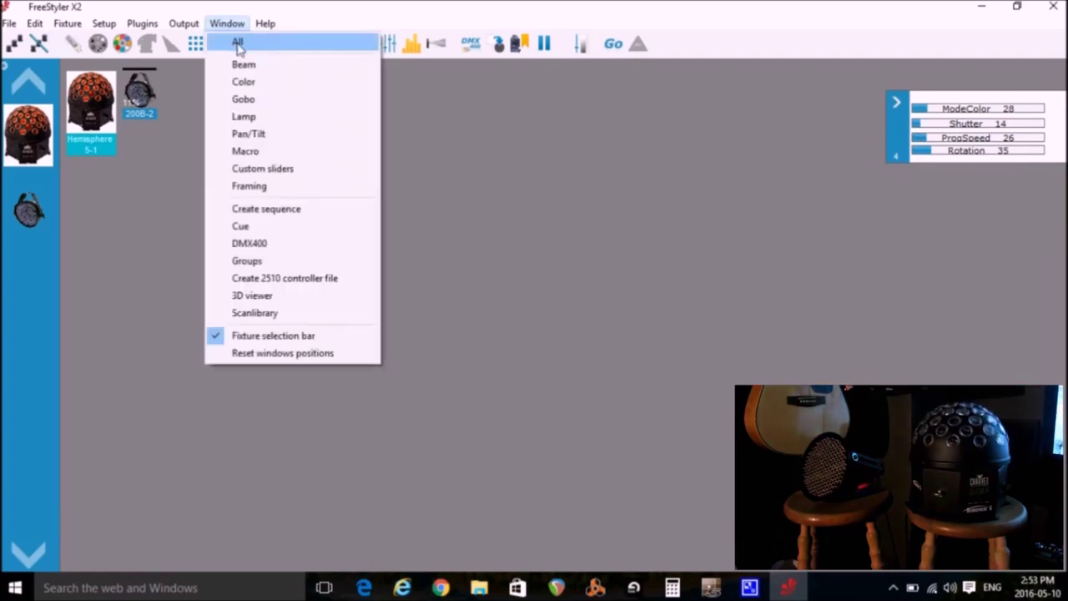
click(238, 41)
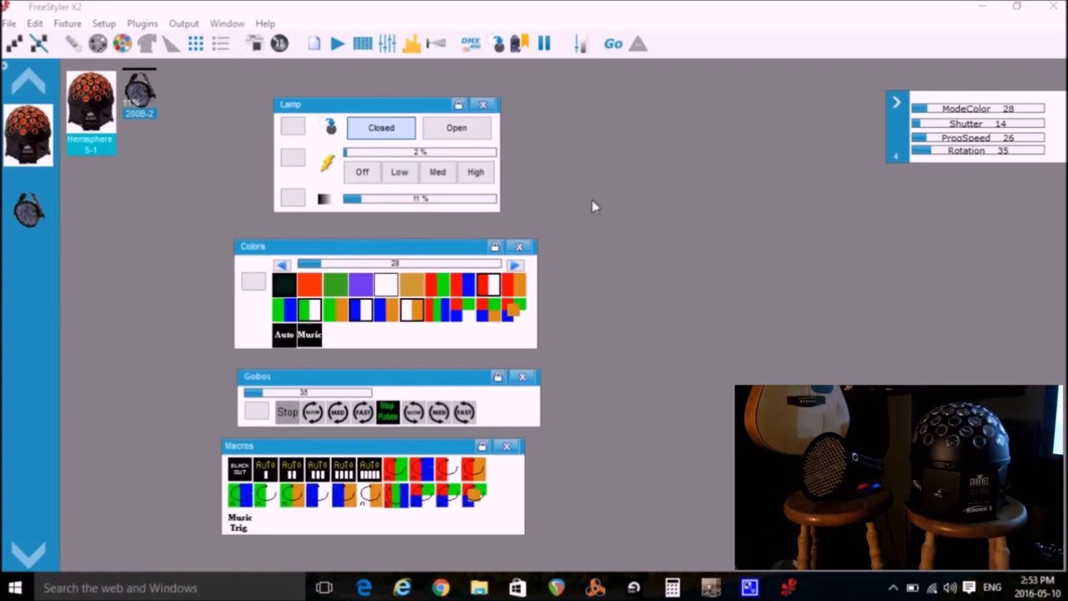
click(311, 293)
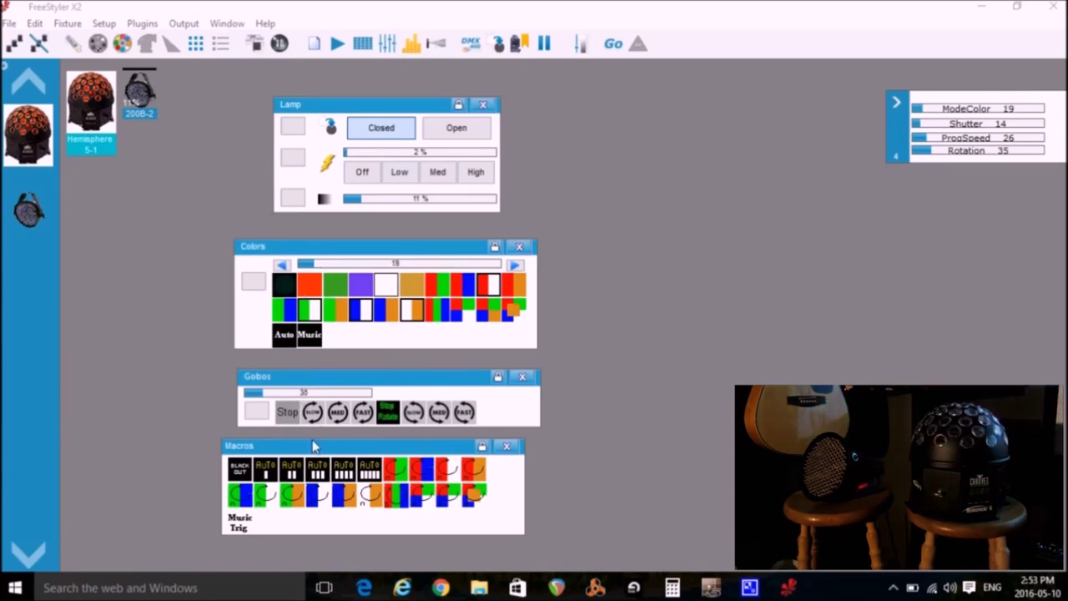
click(336, 413)
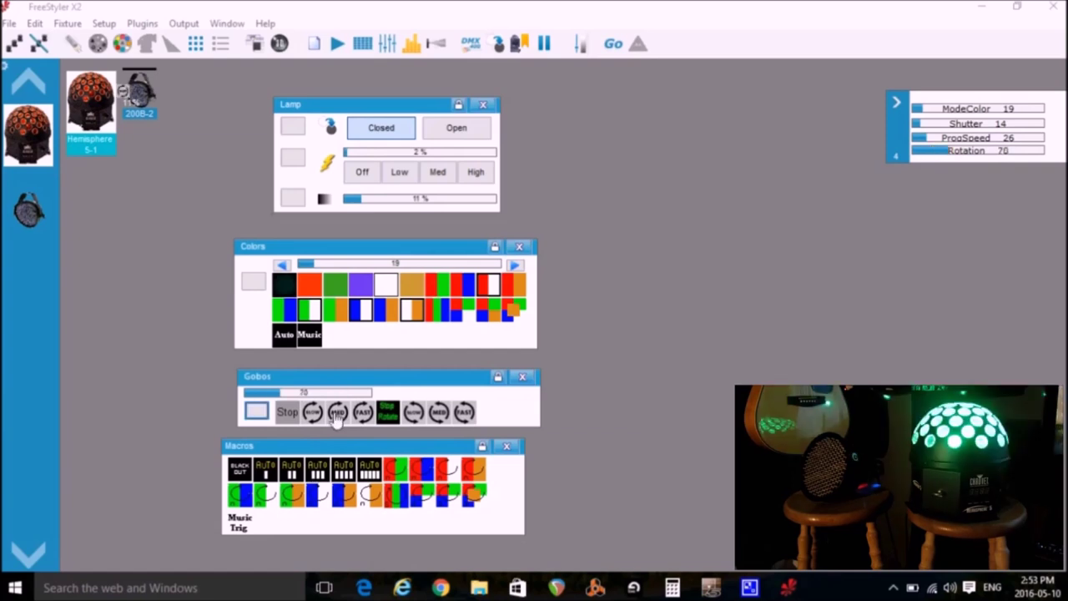
click(336, 291)
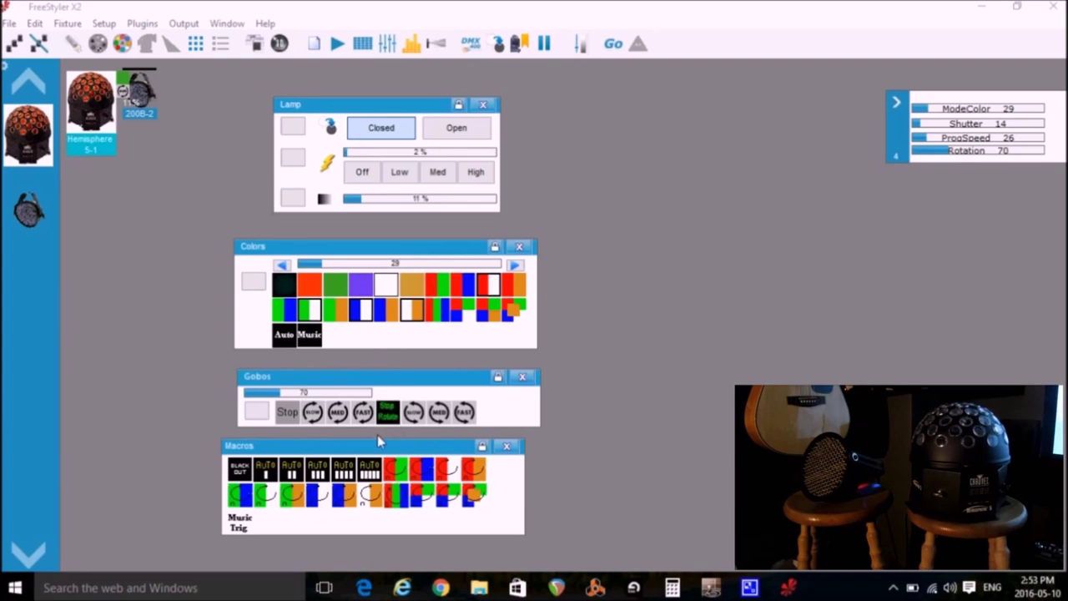
click(653, 265)
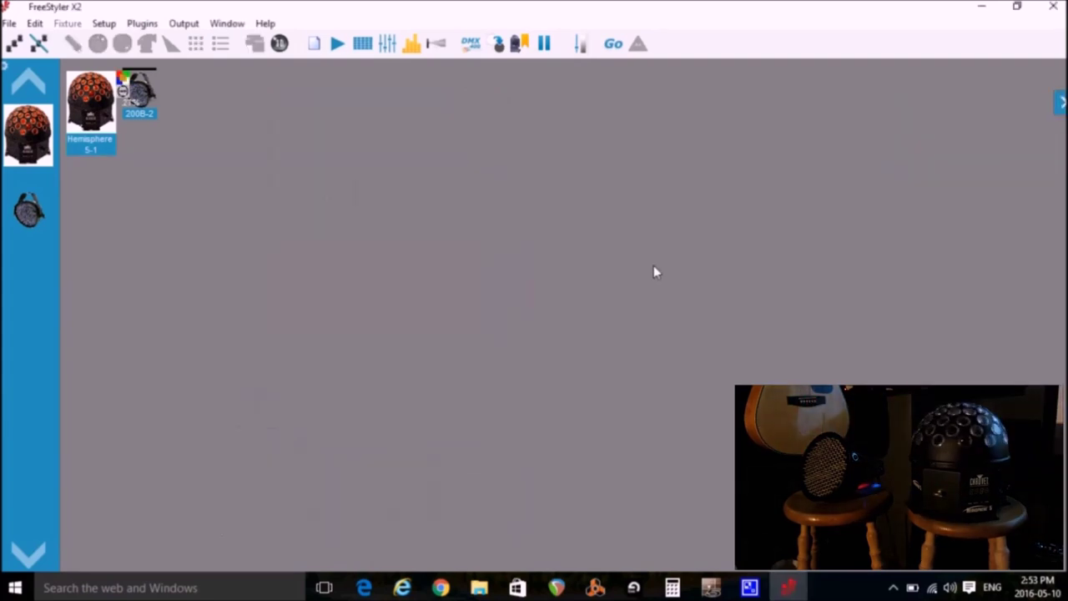
Mix the 200B-2 to purple with Dimmer 88, Red 135, Green 95 and Blue 131, then deselect
click(146, 101)
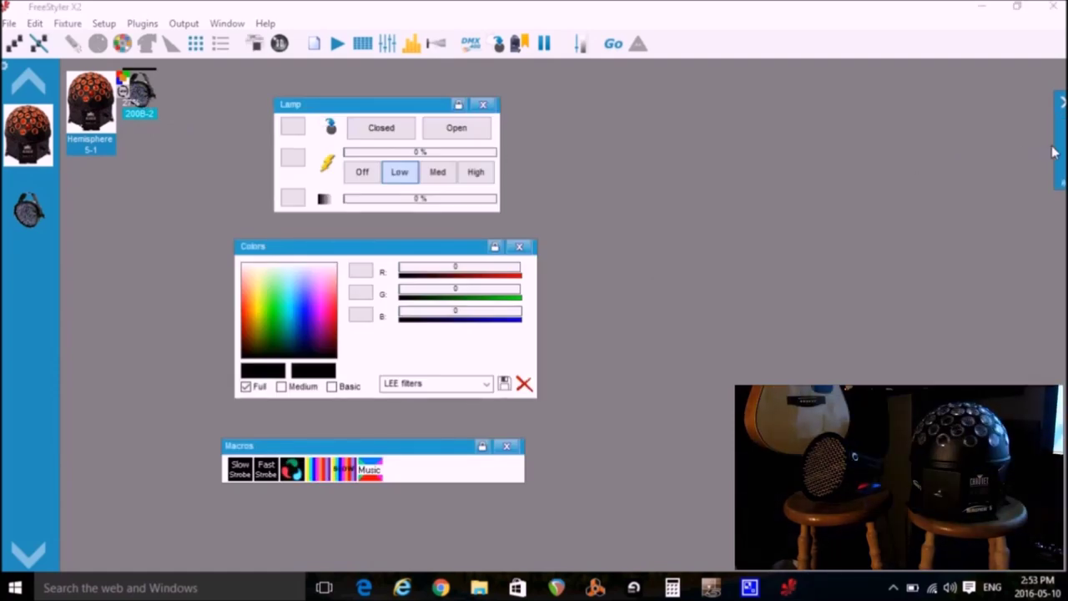
mouse_move(1053, 152)
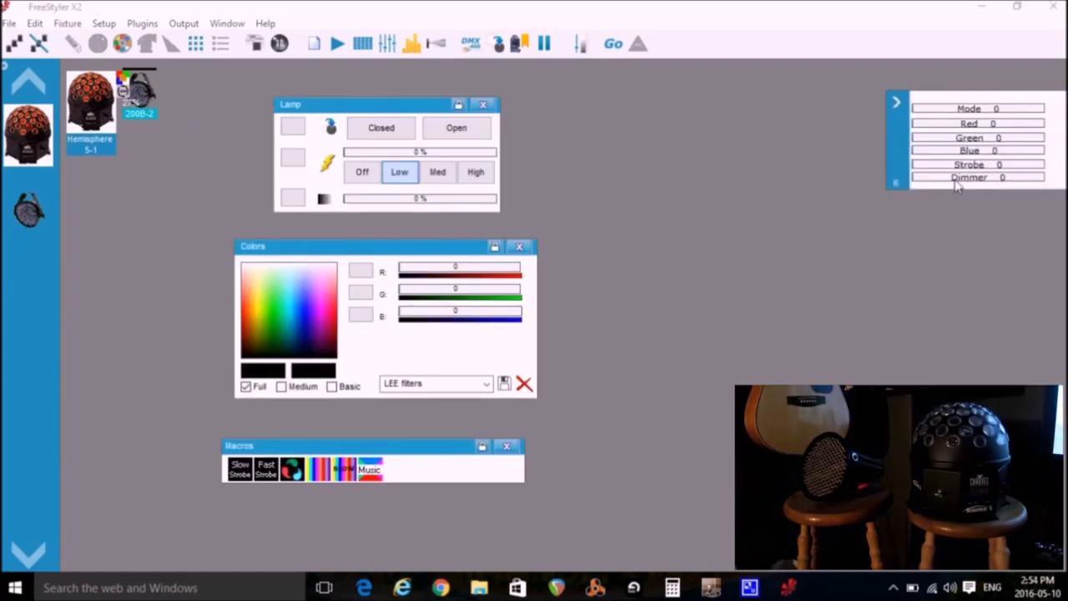
click(957, 181)
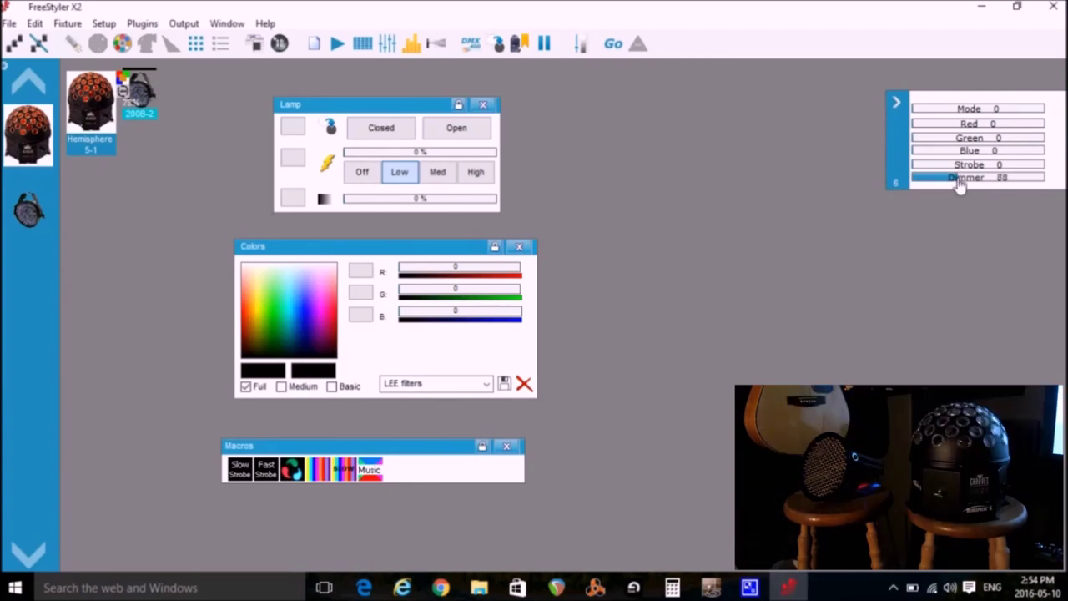
click(964, 139)
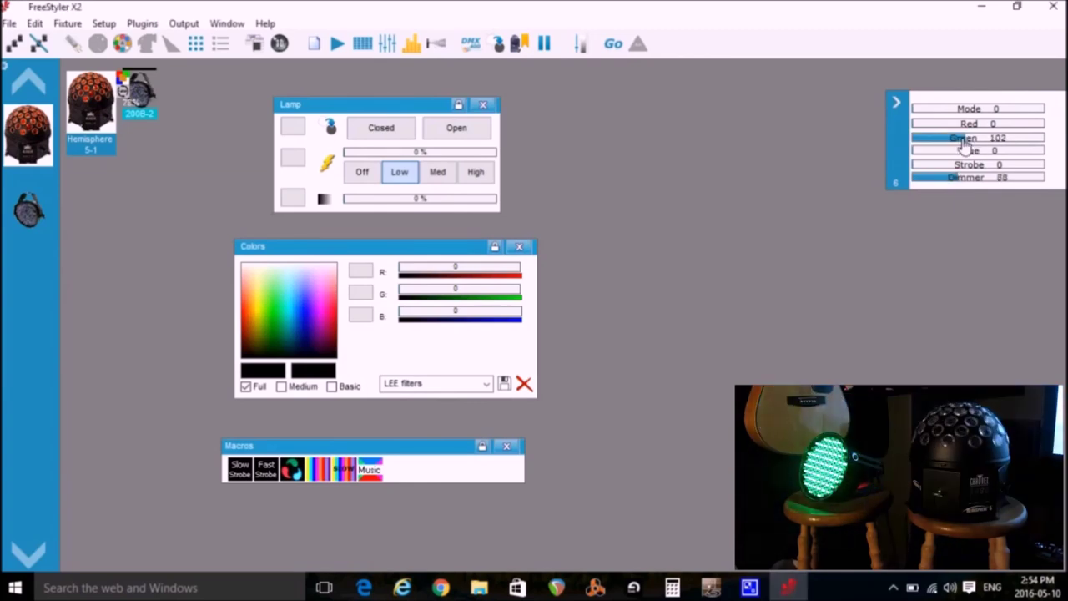
click(961, 139)
click(973, 151)
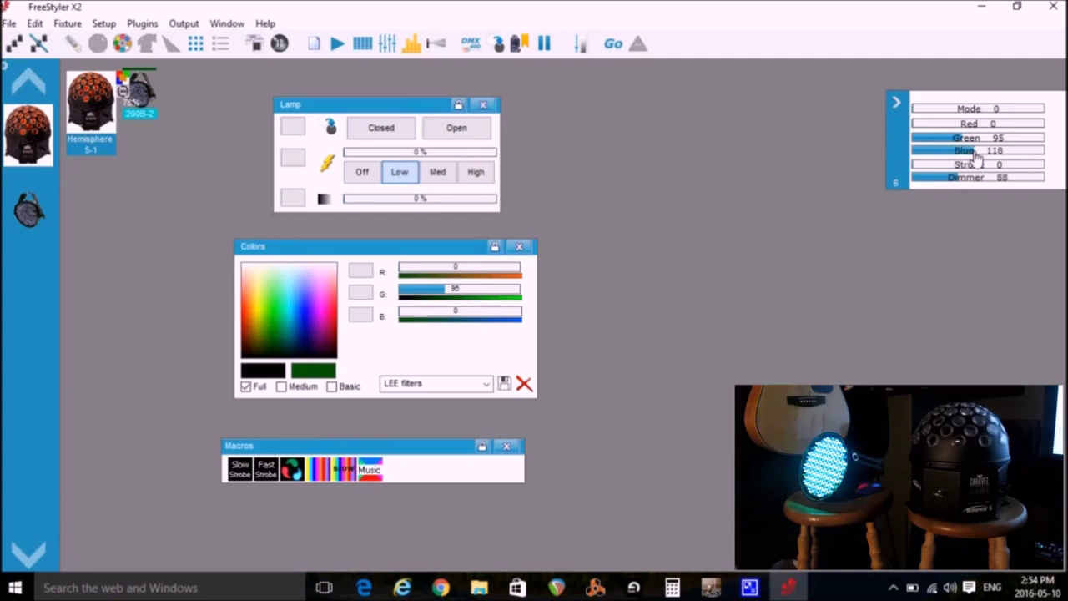
click(977, 151)
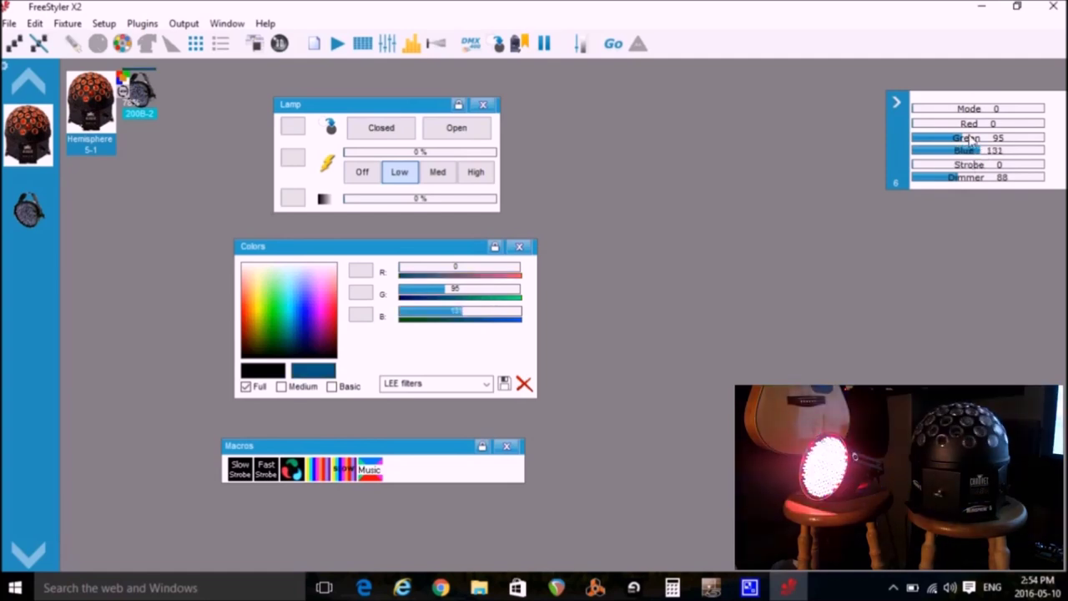
click(976, 124)
click(992, 123)
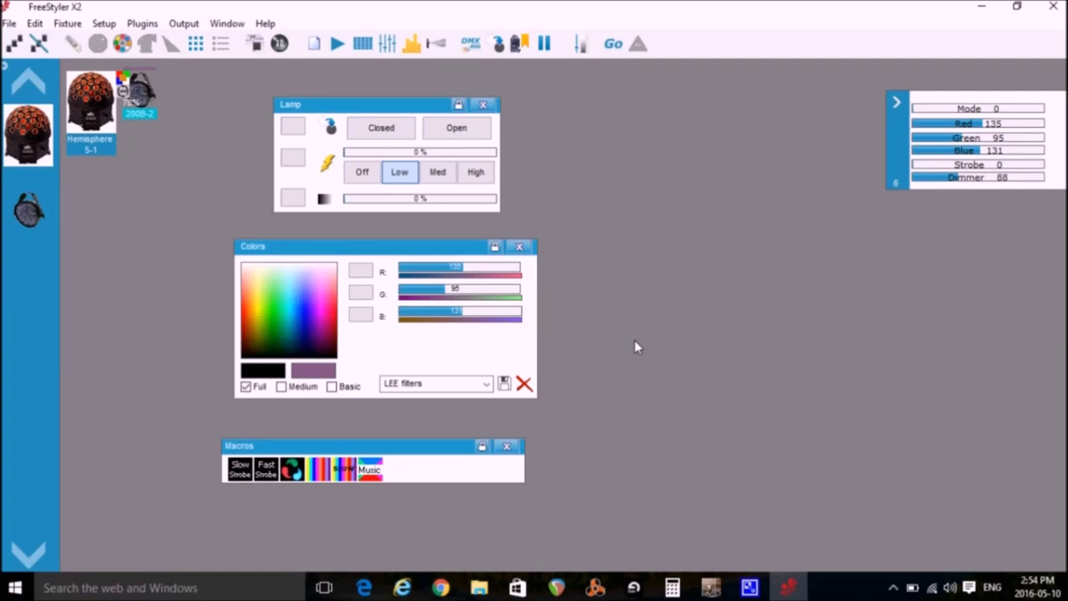
click(634, 347)
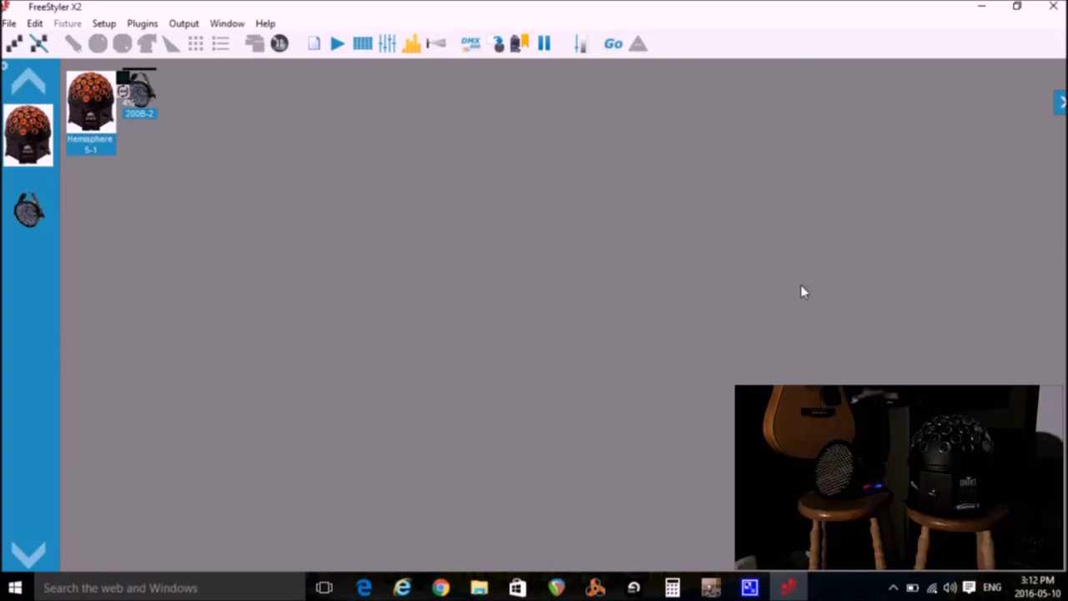
Start a new sequence and set the Hemisphere to white with its gobo rotation stopped
click(226, 23)
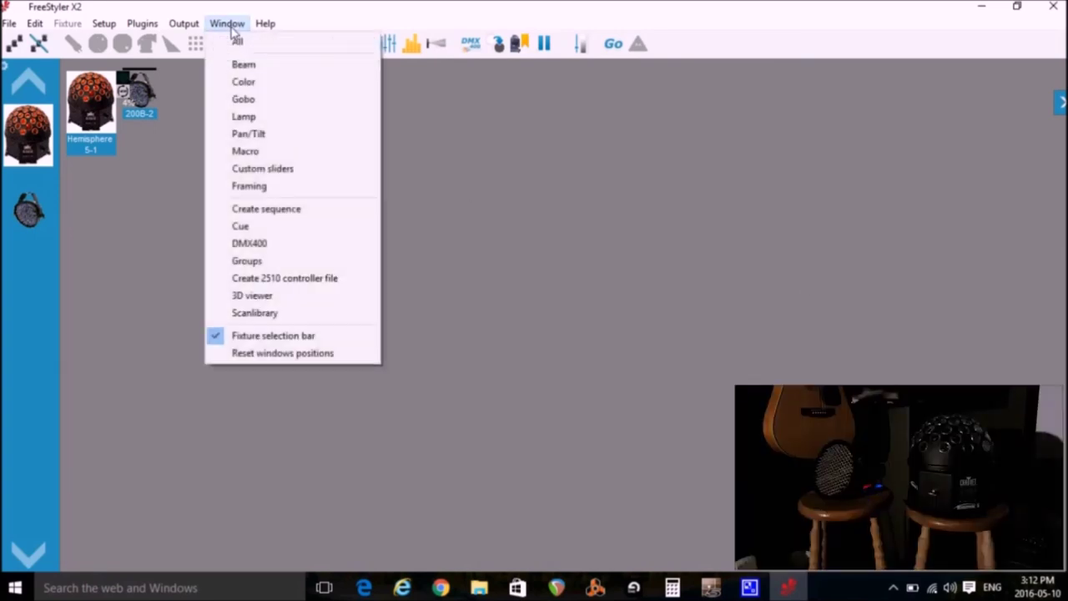
click(263, 210)
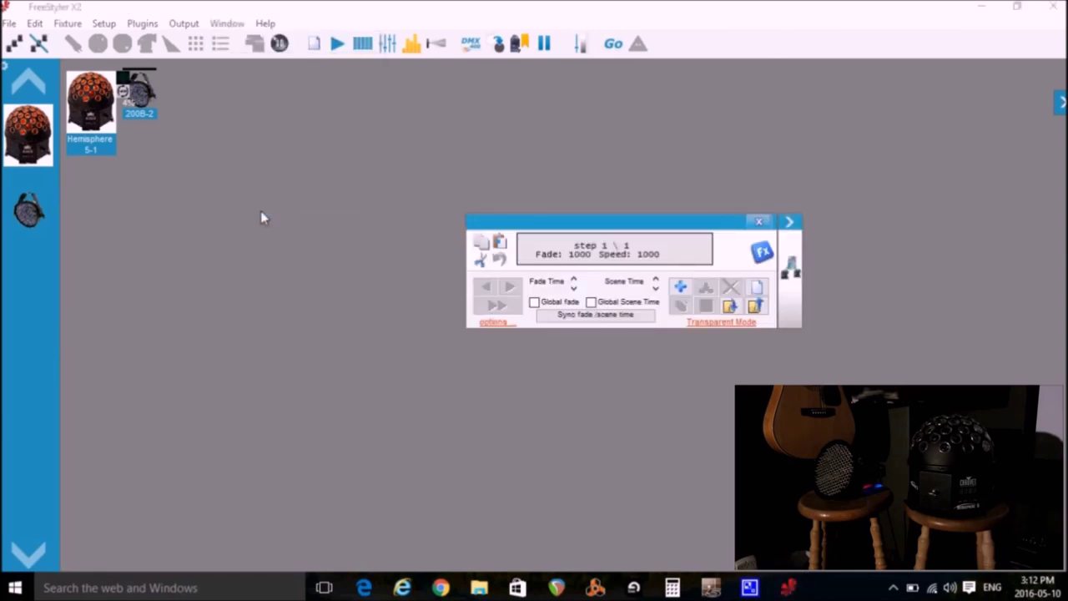
click(97, 108)
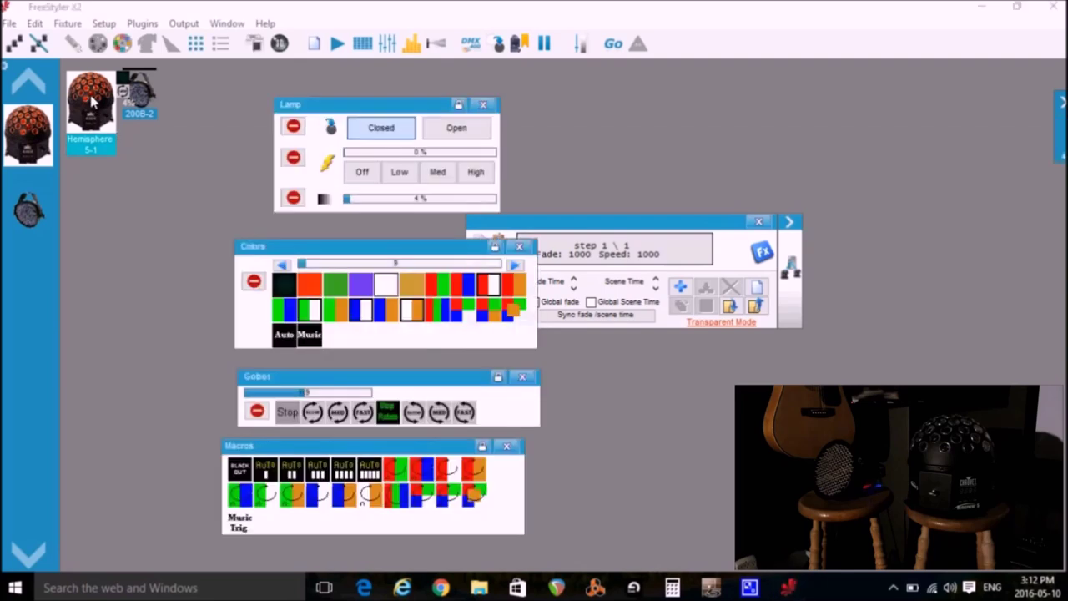
click(385, 288)
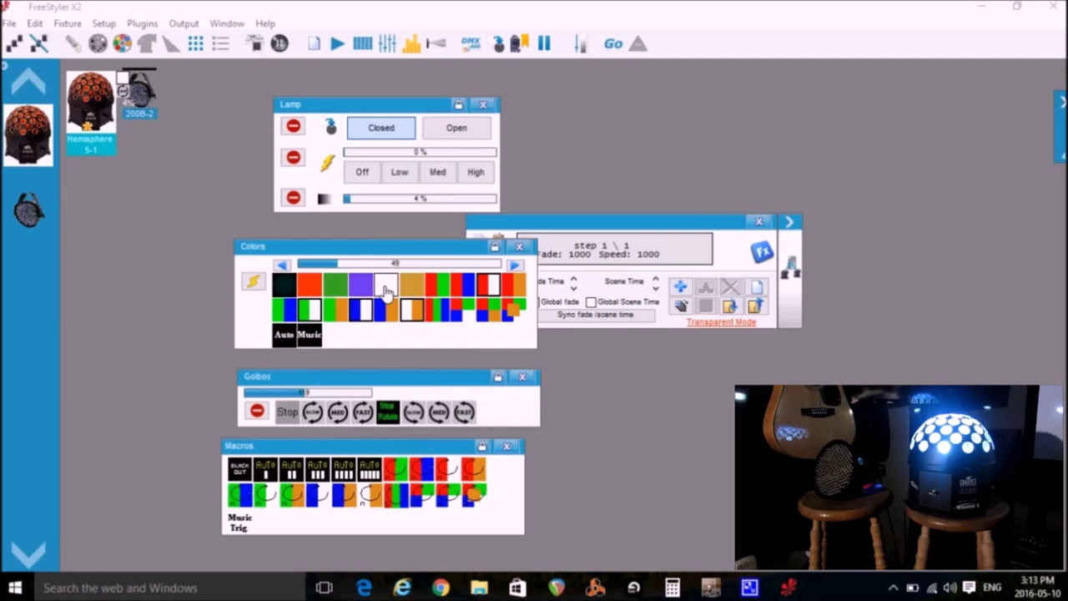
click(387, 410)
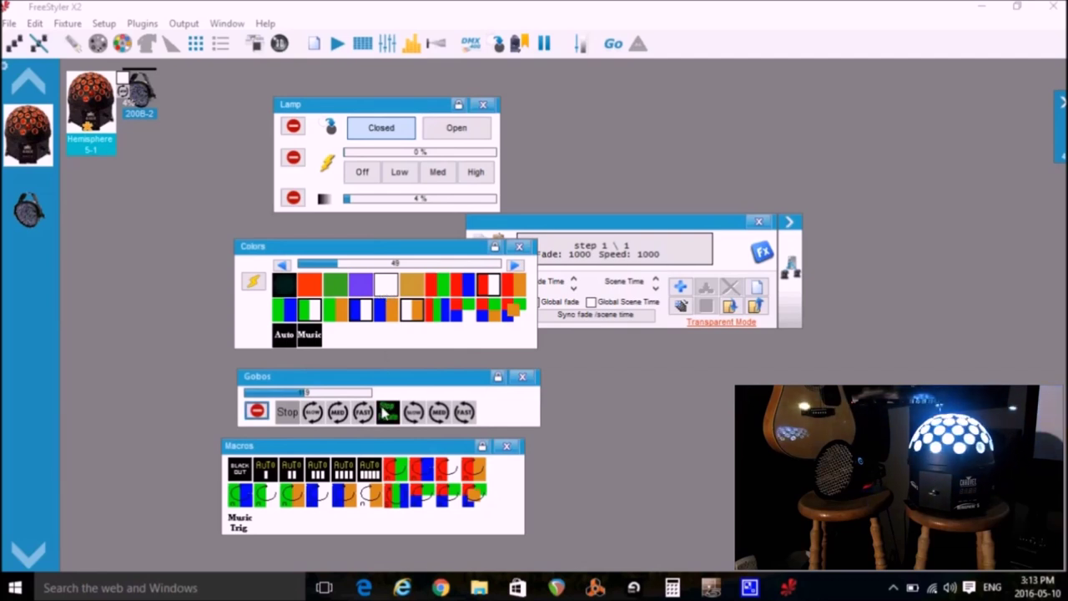
click(386, 412)
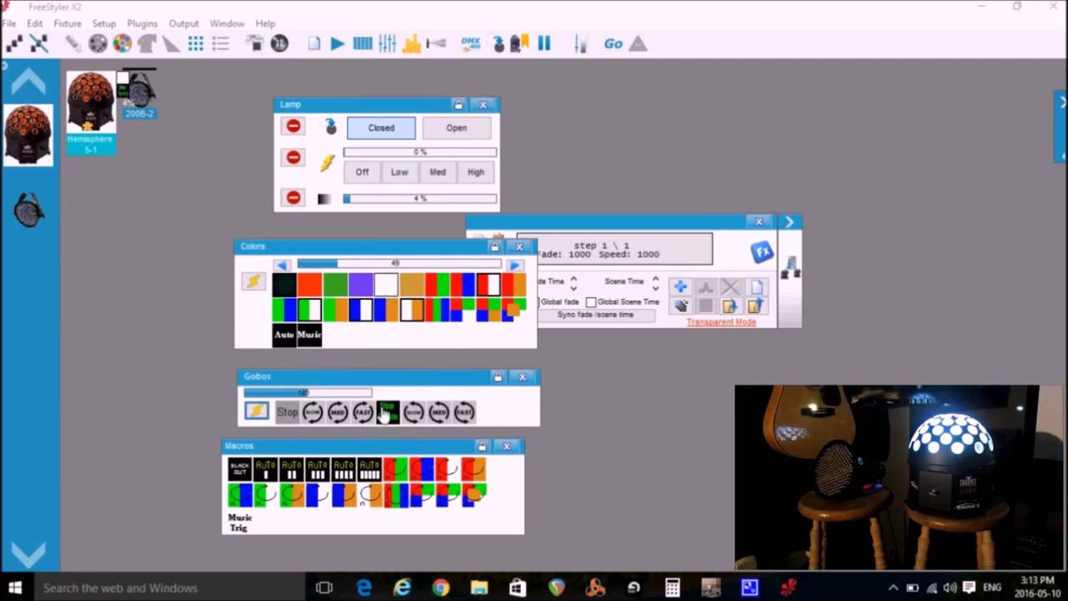
click(188, 345)
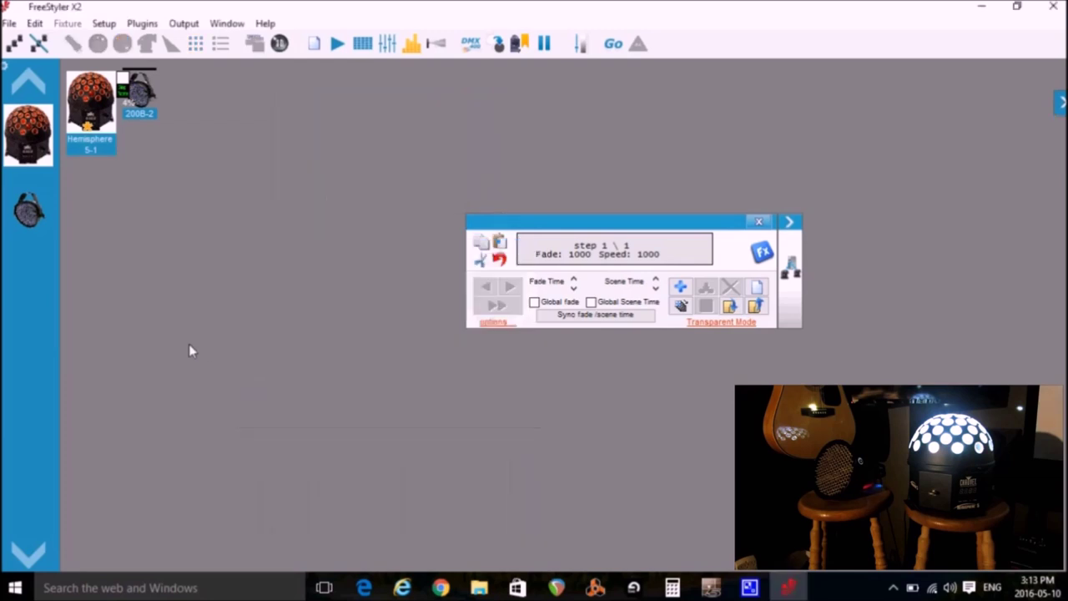
Set the 200B-2 to red 255 with a lowered dimmer and add the look as a step
click(139, 100)
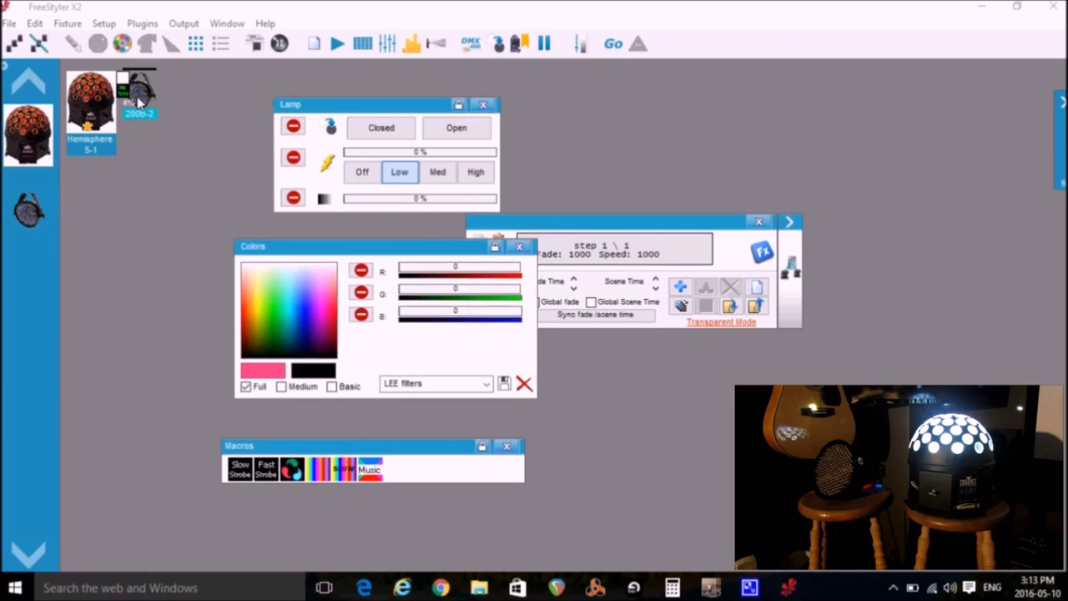
click(471, 272)
drag(472, 272, 520, 275)
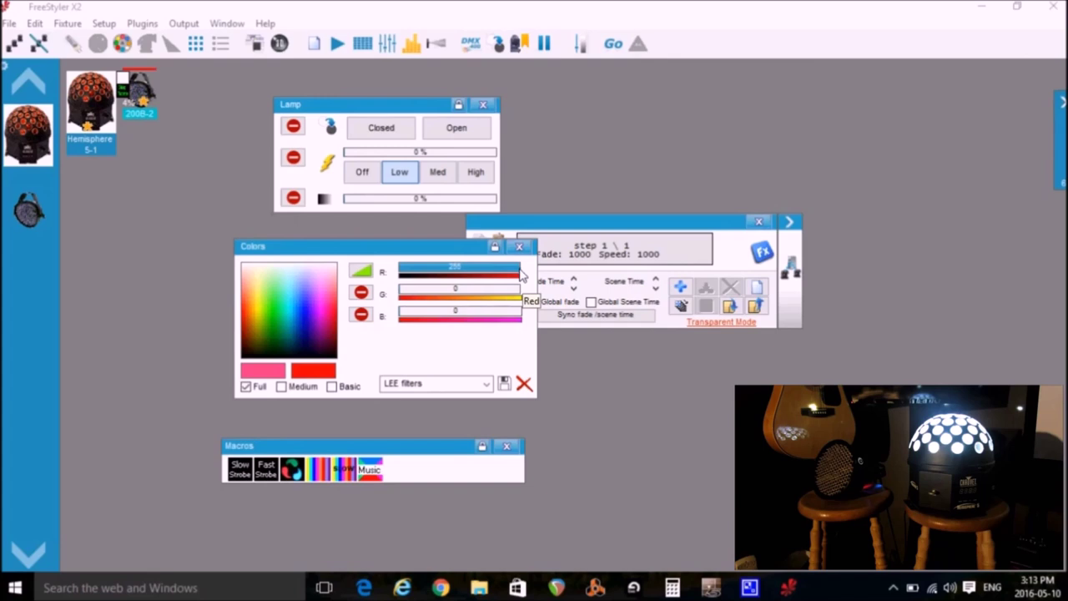
mouse_move(1064, 180)
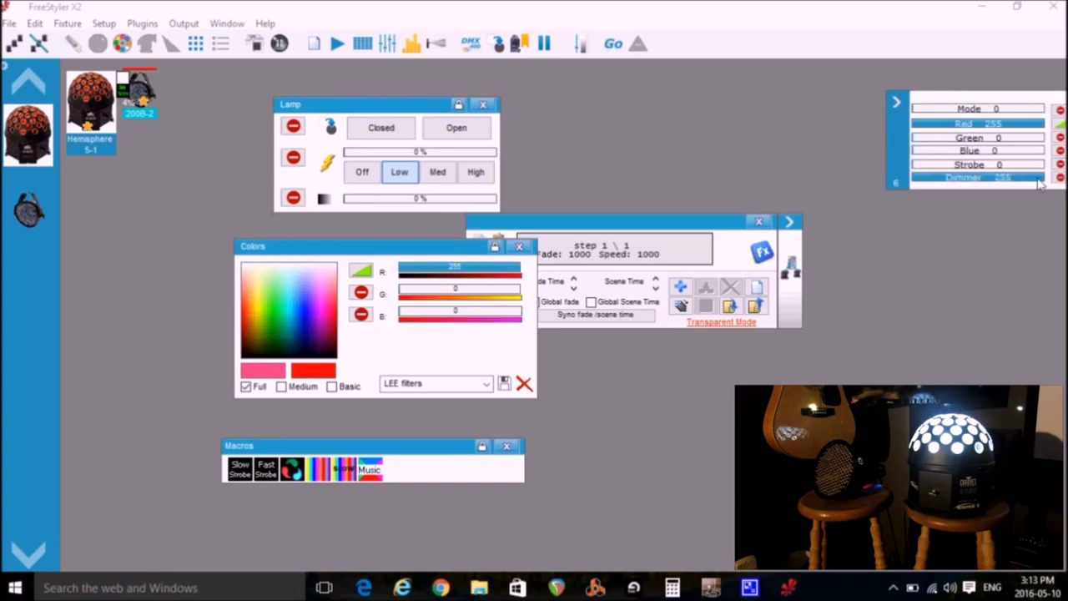
drag(1040, 184, 910, 181)
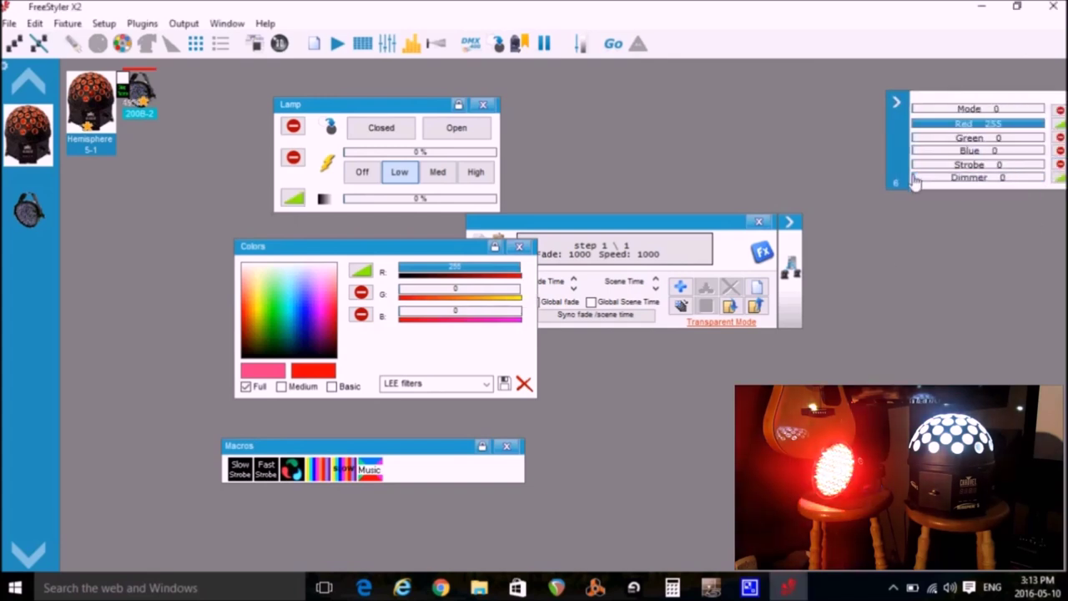
click(918, 221)
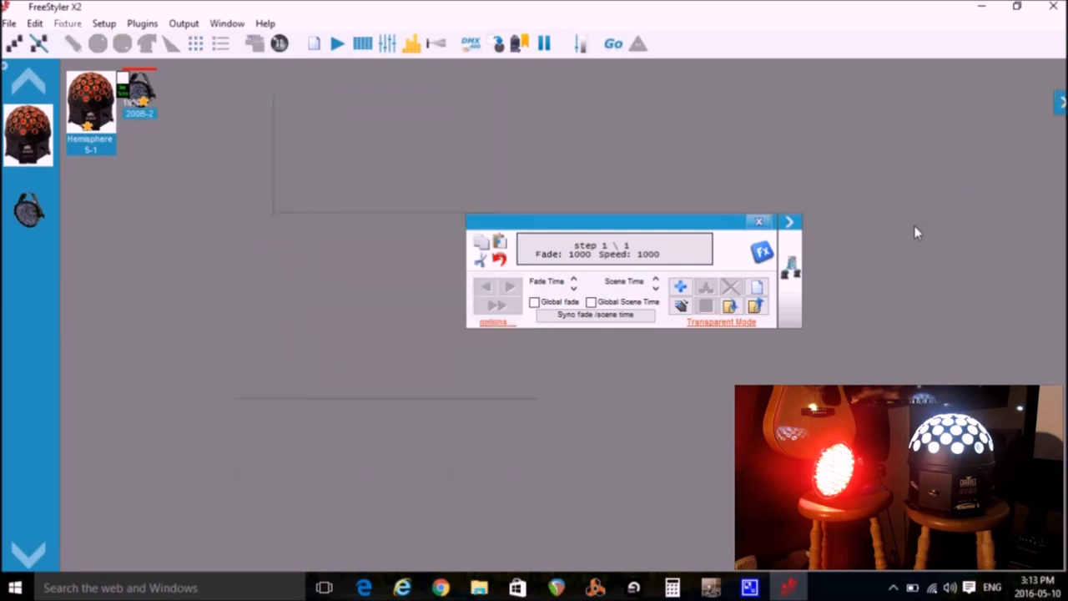
click(680, 287)
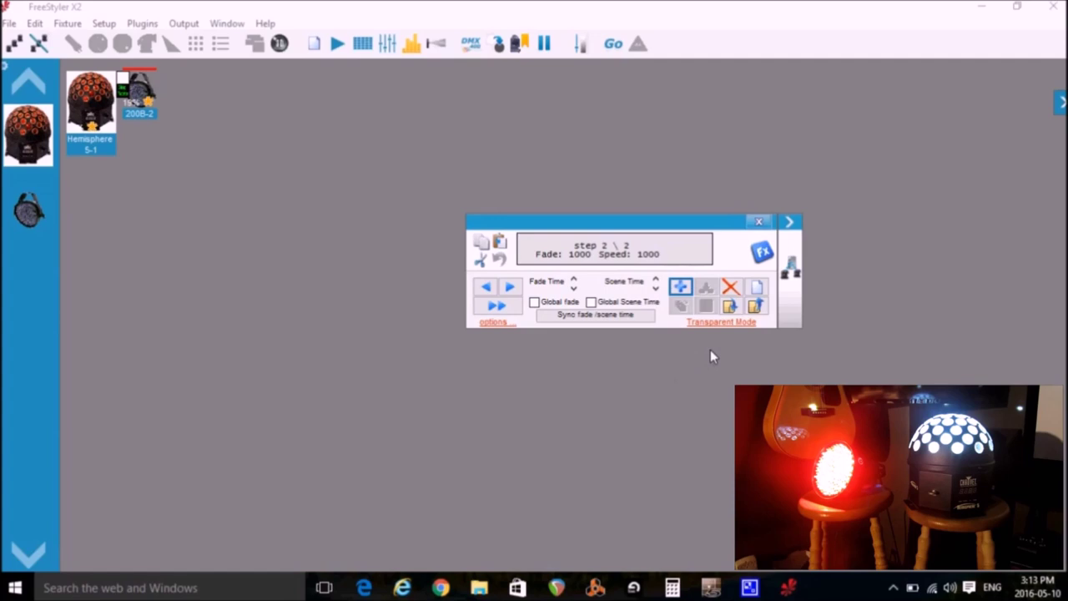
Save the sequence as 'red sequence' and close its window
click(729, 307)
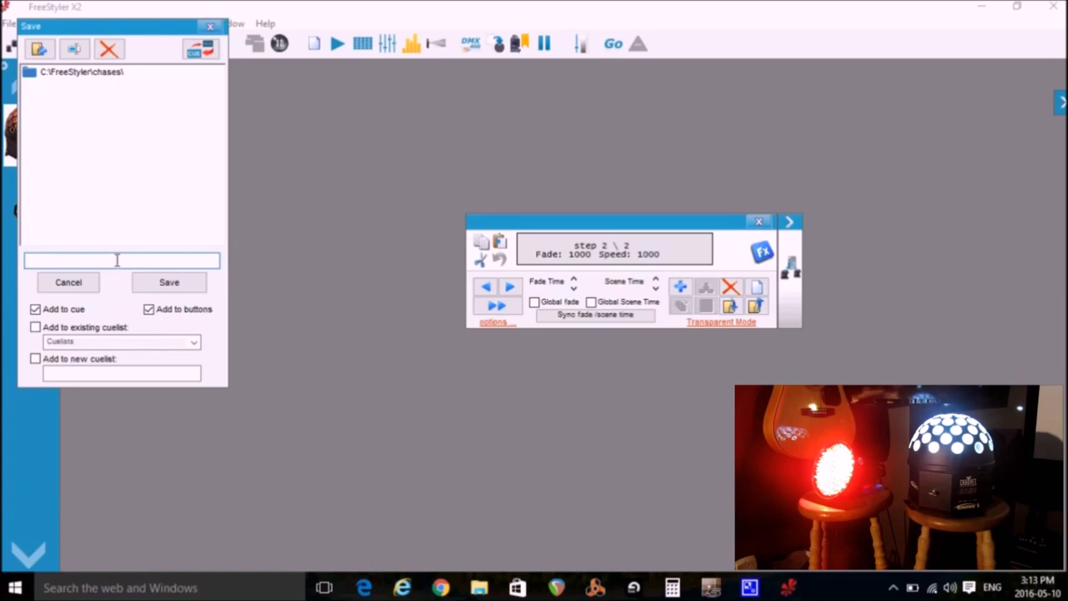
text(red sequence)
click(163, 288)
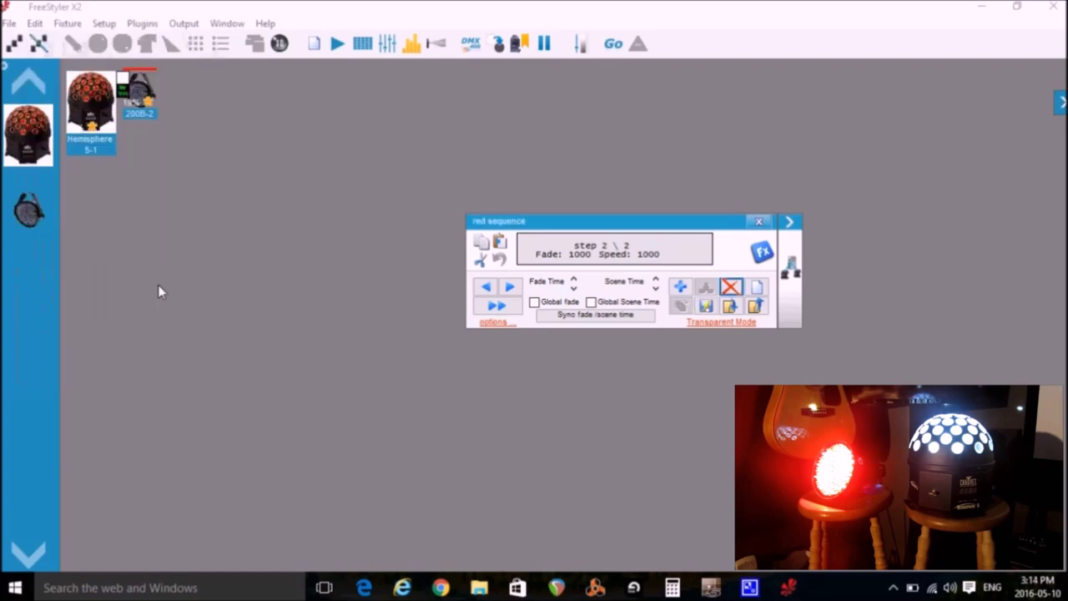
click(759, 222)
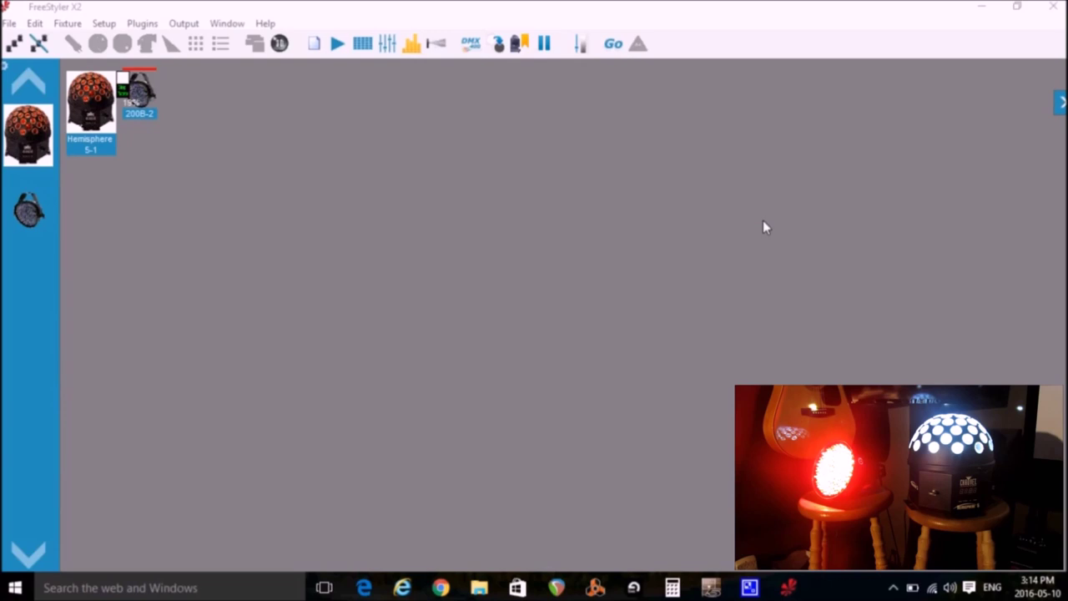
Start another new sequence and give the Hemisphere a gobo and multicolour pattern
click(225, 25)
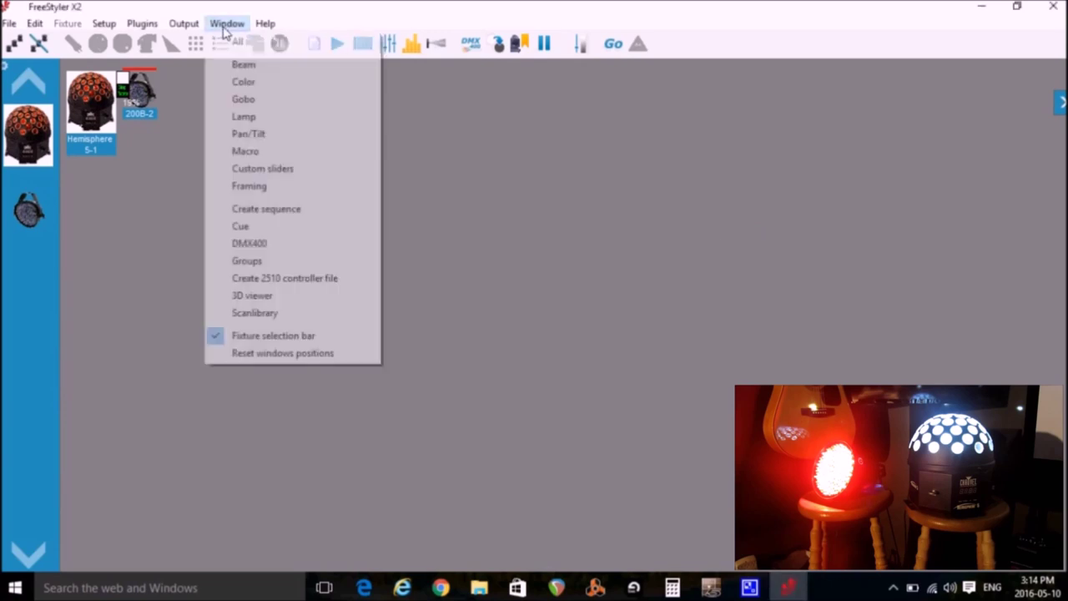
click(261, 210)
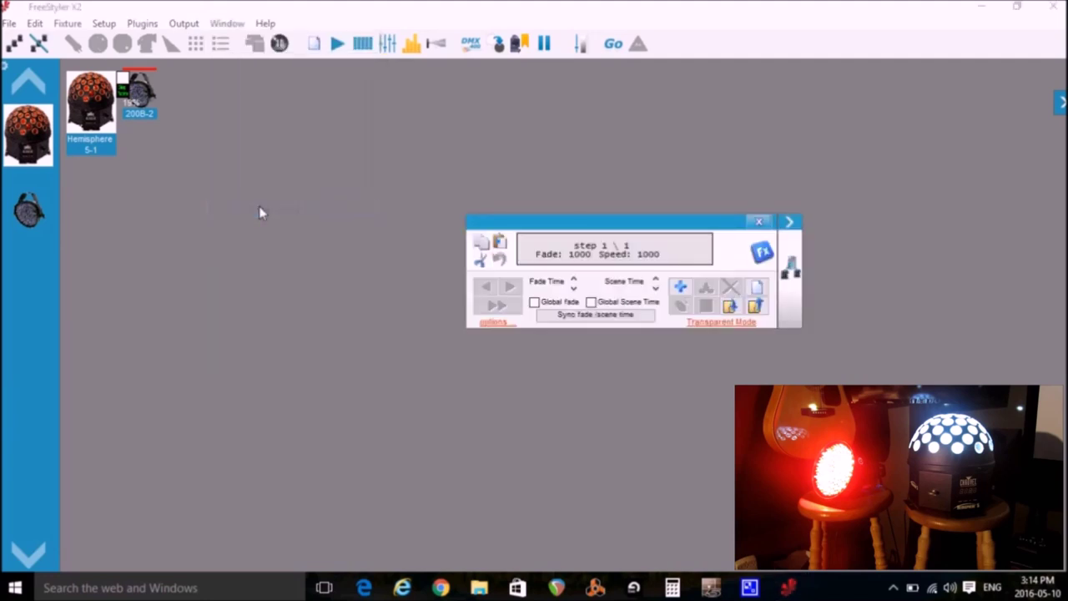
click(94, 101)
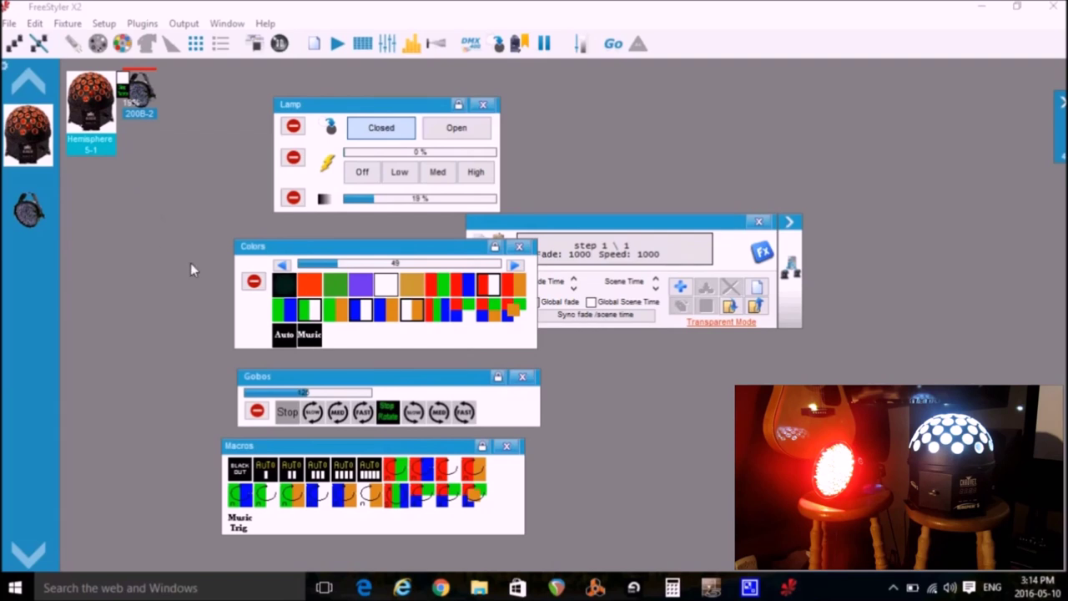
click(438, 417)
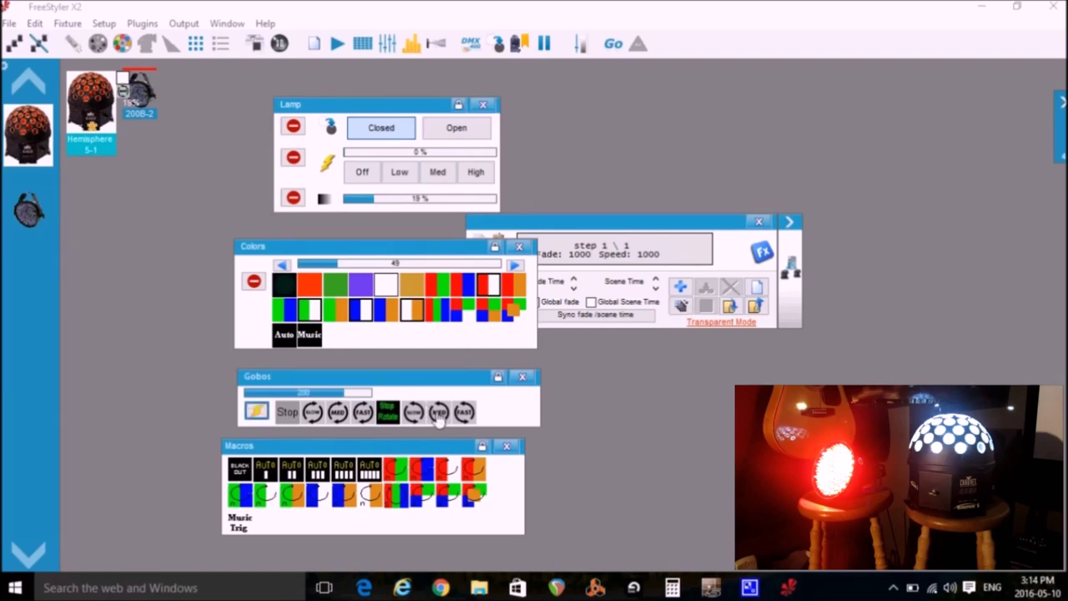
click(491, 314)
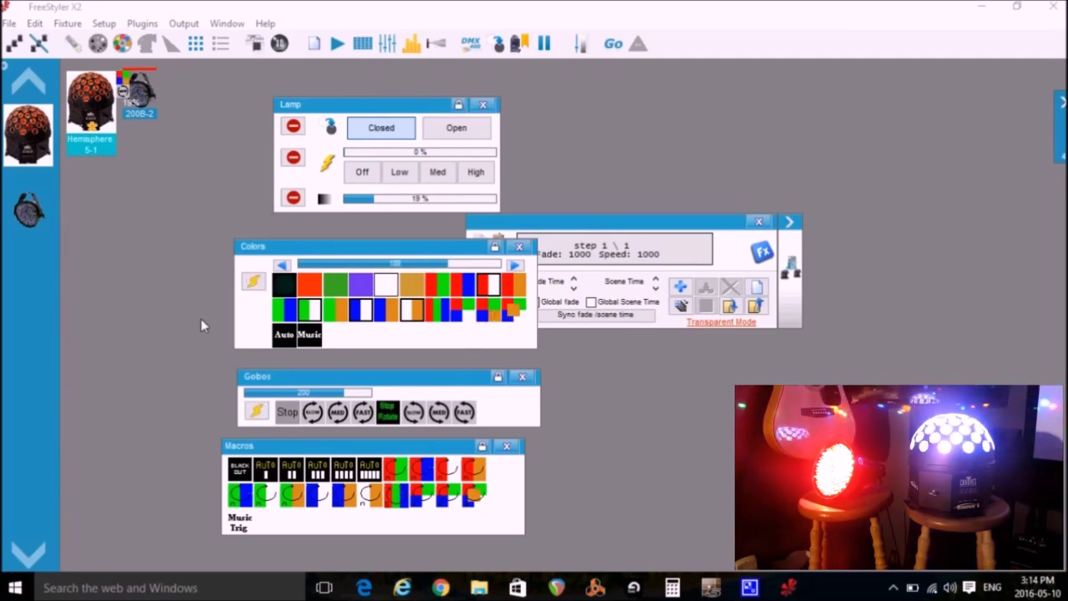
click(158, 319)
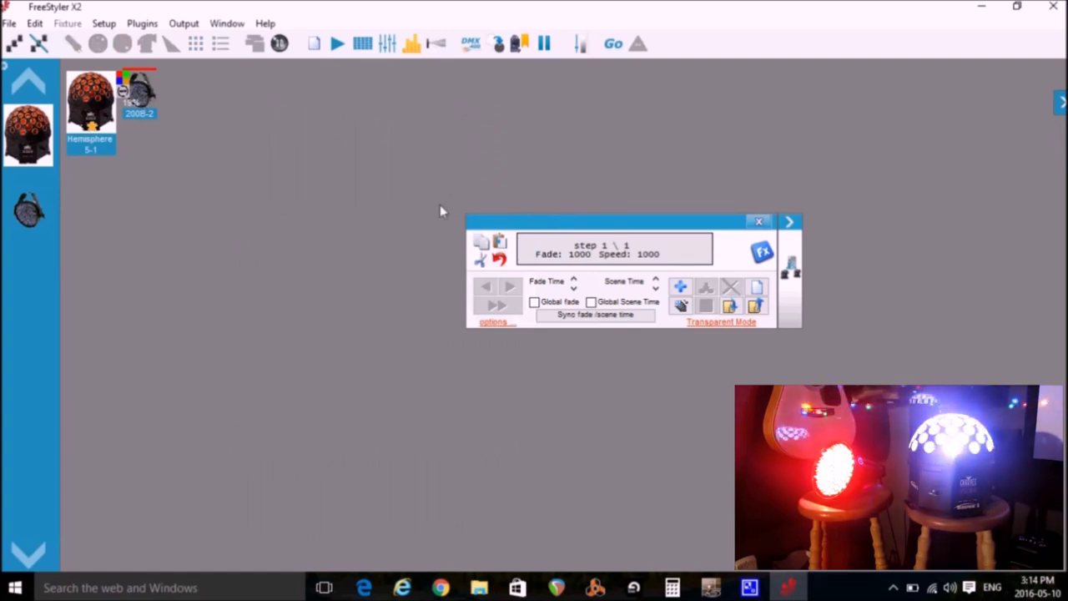
Set the 200B-2 to pure blue (Blue 255, Red 0) and add it as a step
click(139, 94)
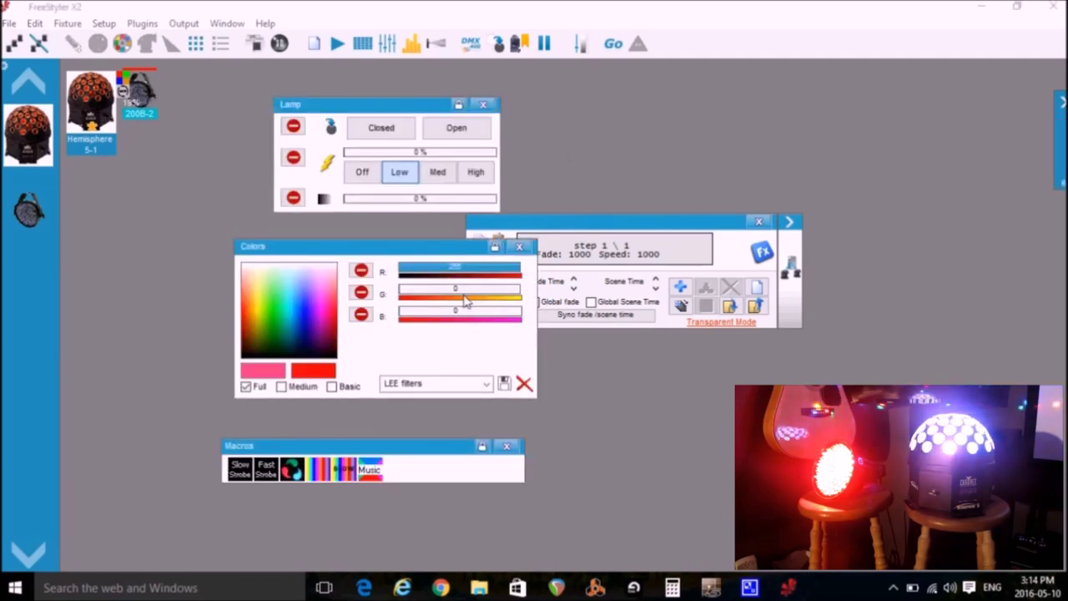
drag(471, 318, 522, 318)
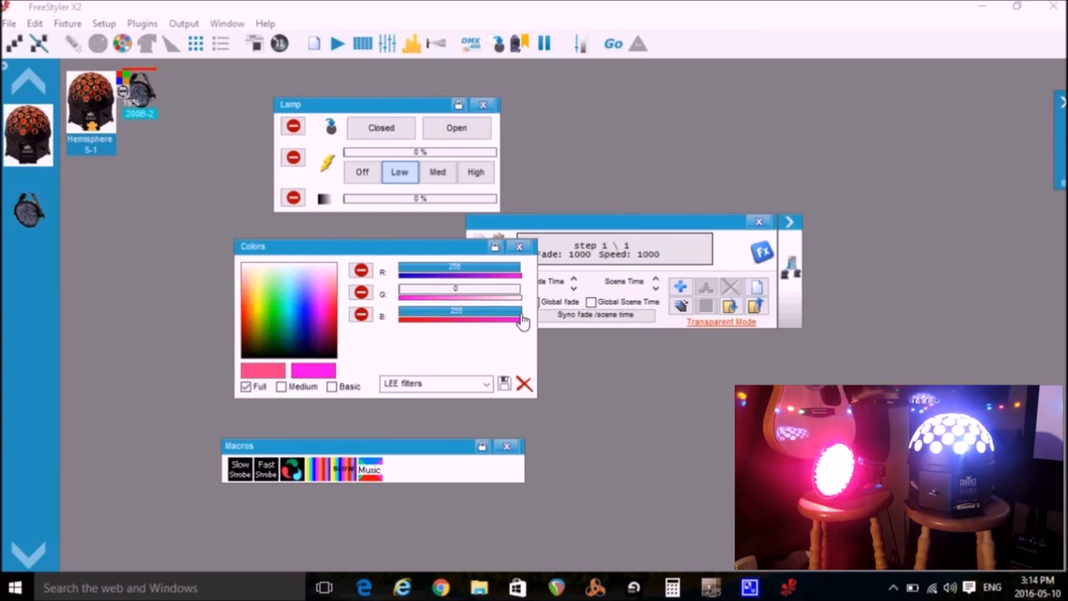
drag(512, 272, 401, 279)
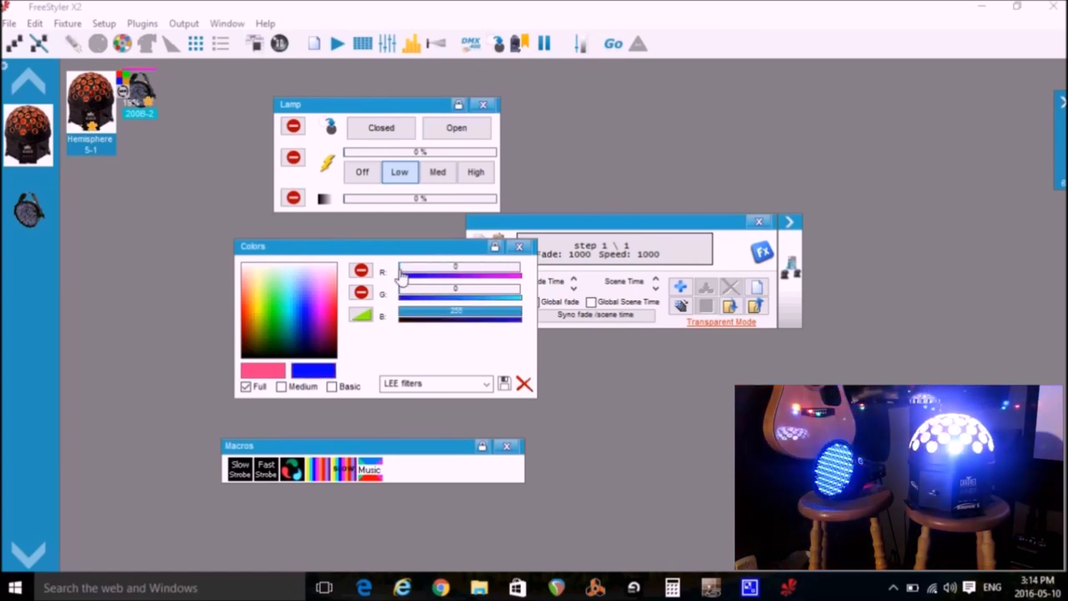
click(594, 388)
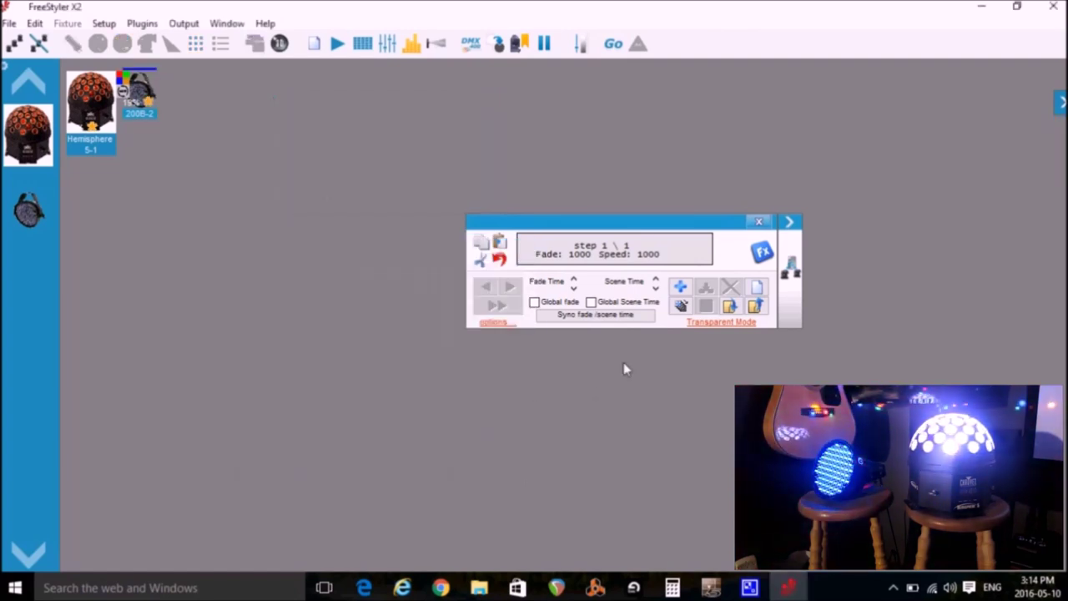
click(680, 288)
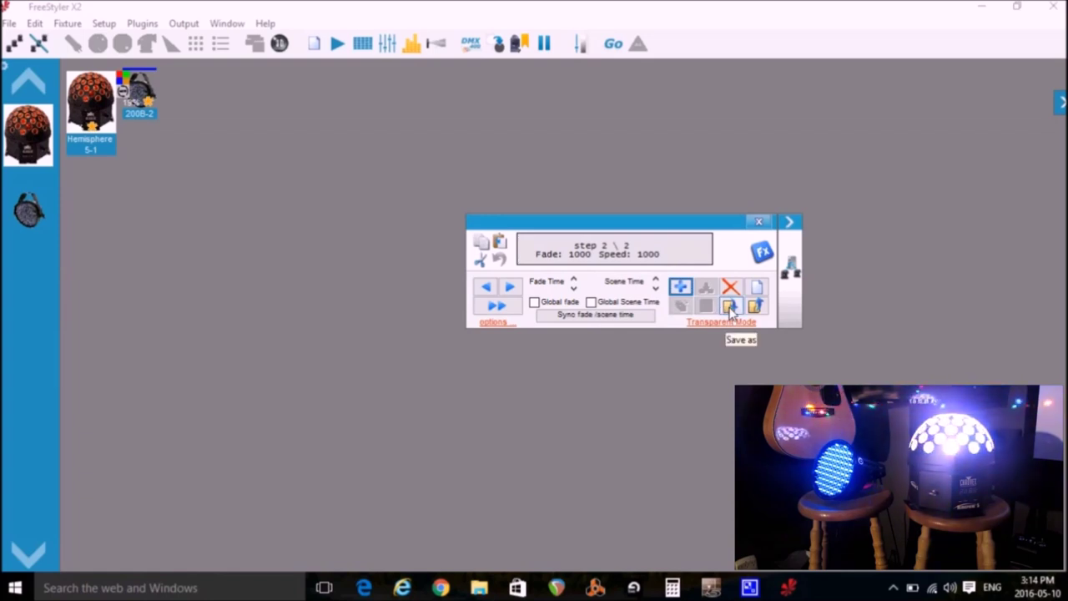
Save the blue two-step sequence under the name 'blue sequence'
click(730, 307)
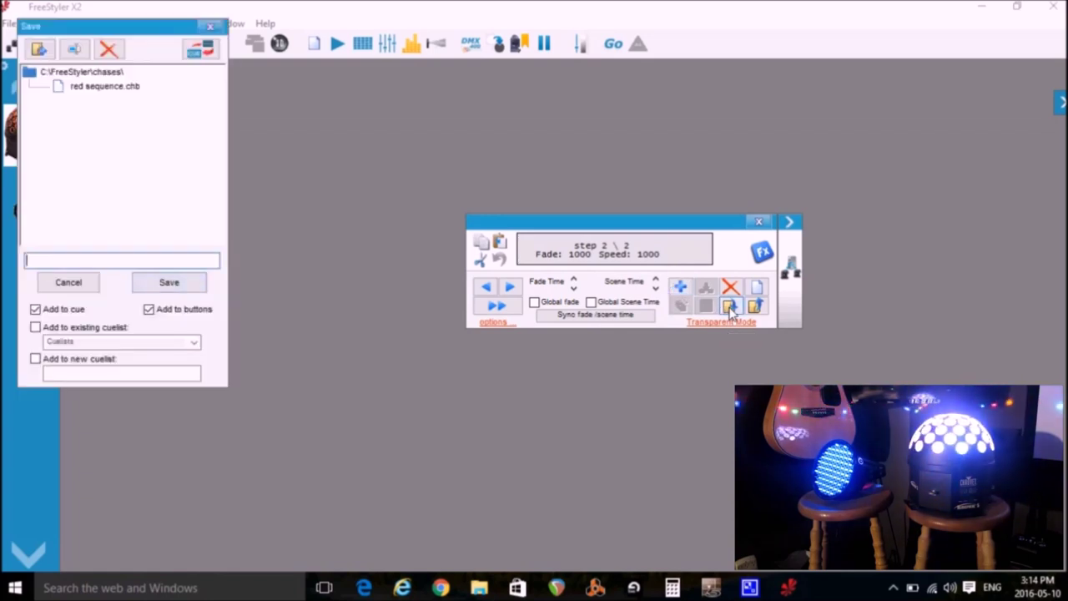
click(71, 260)
text(b)
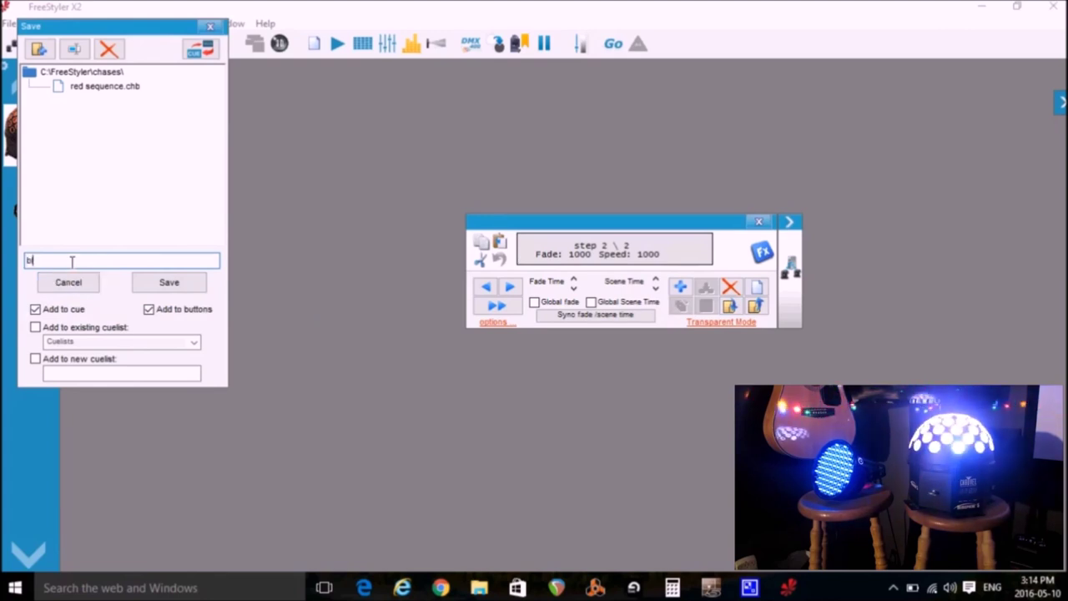
text(lue sequenc)
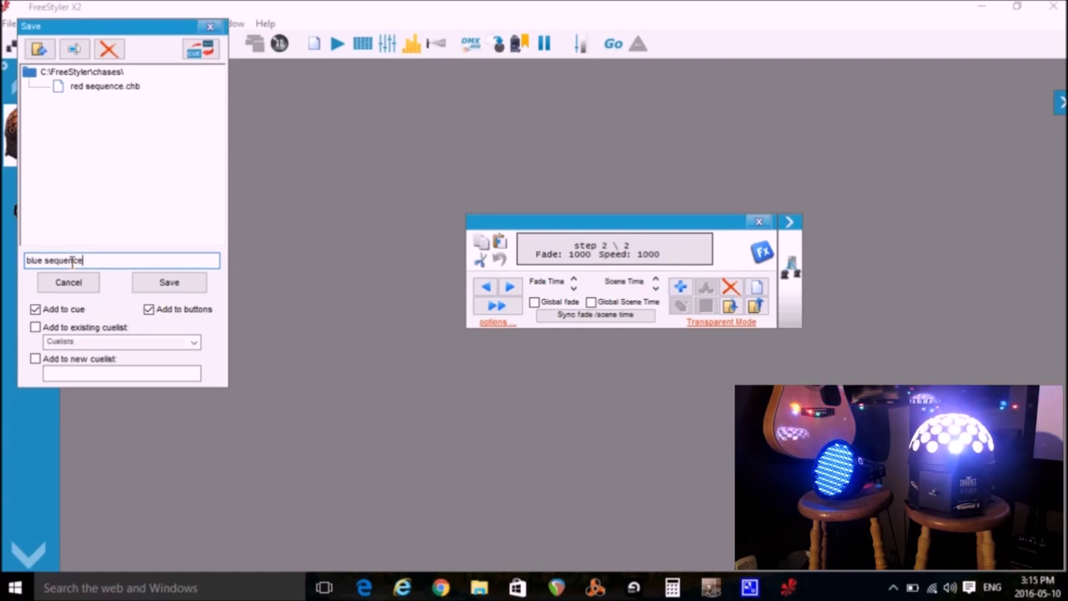
text(e)
click(142, 284)
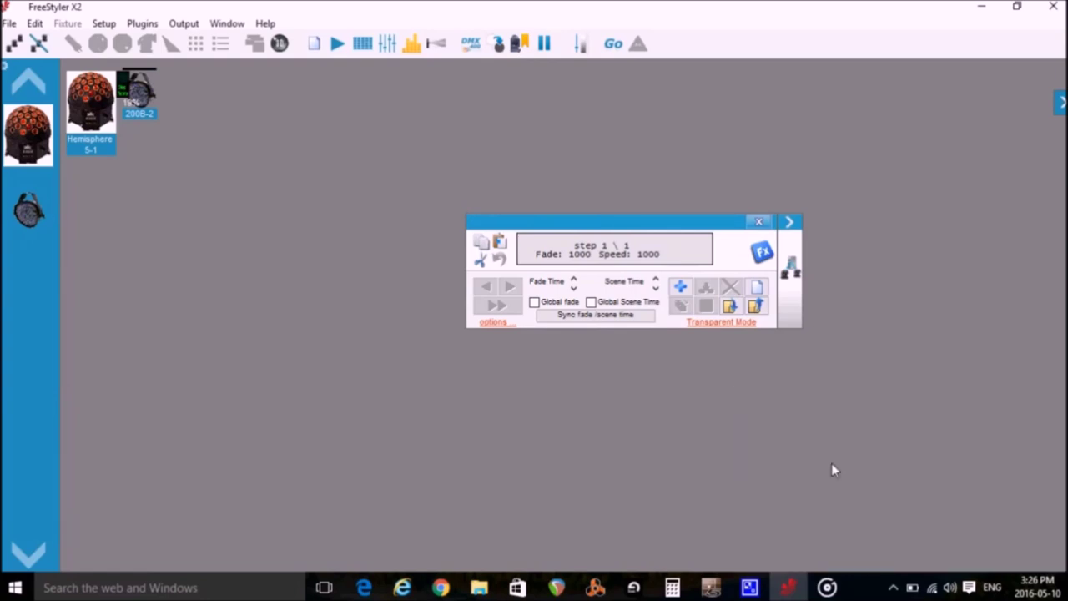
Close FreeStyler's sequence editor and show the Cue list
click(756, 224)
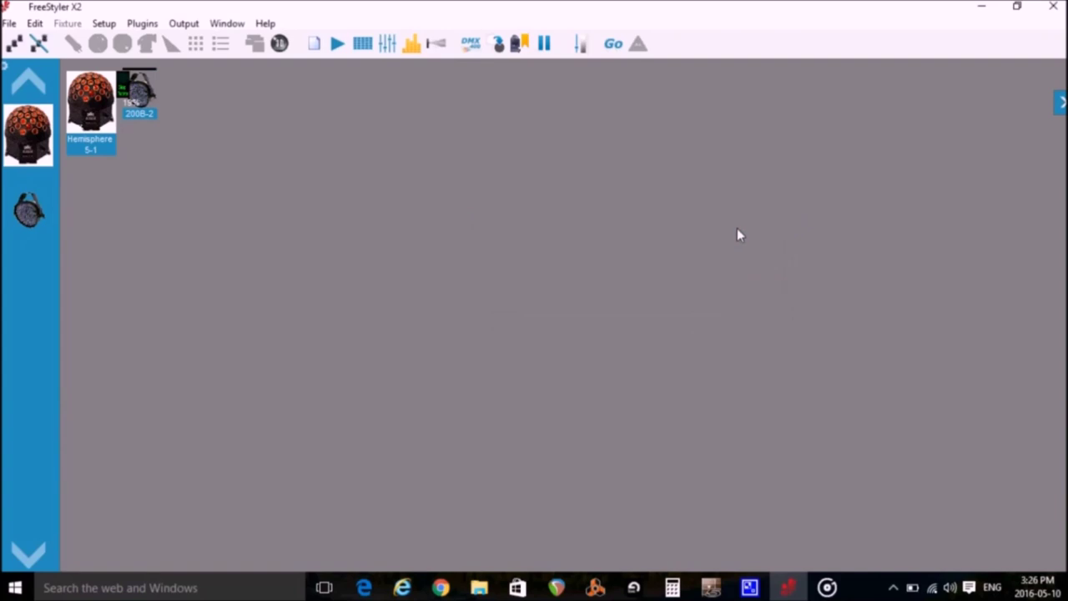
click(226, 23)
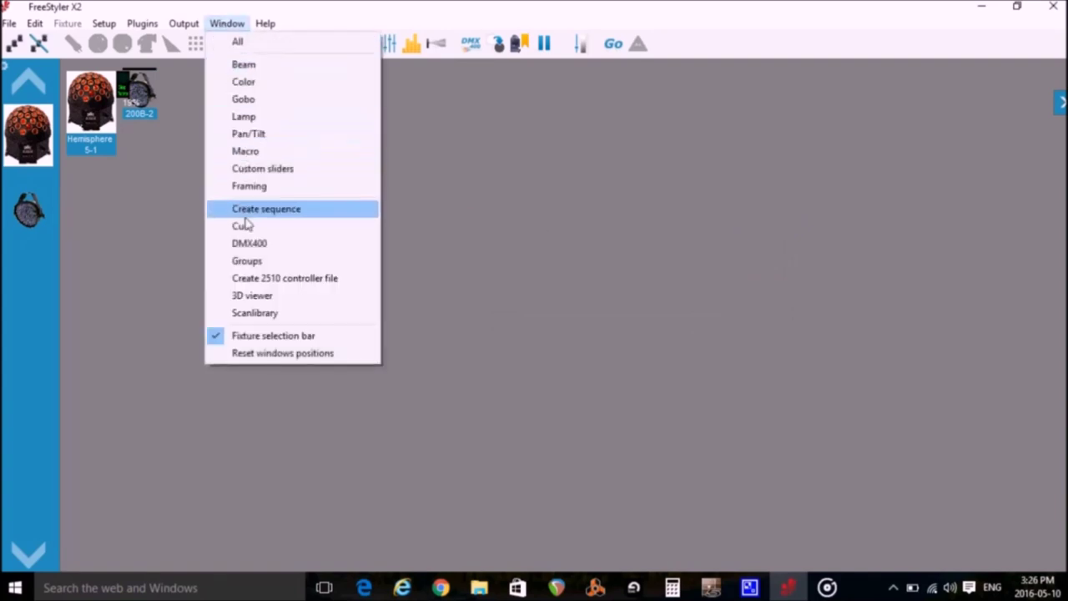
click(262, 228)
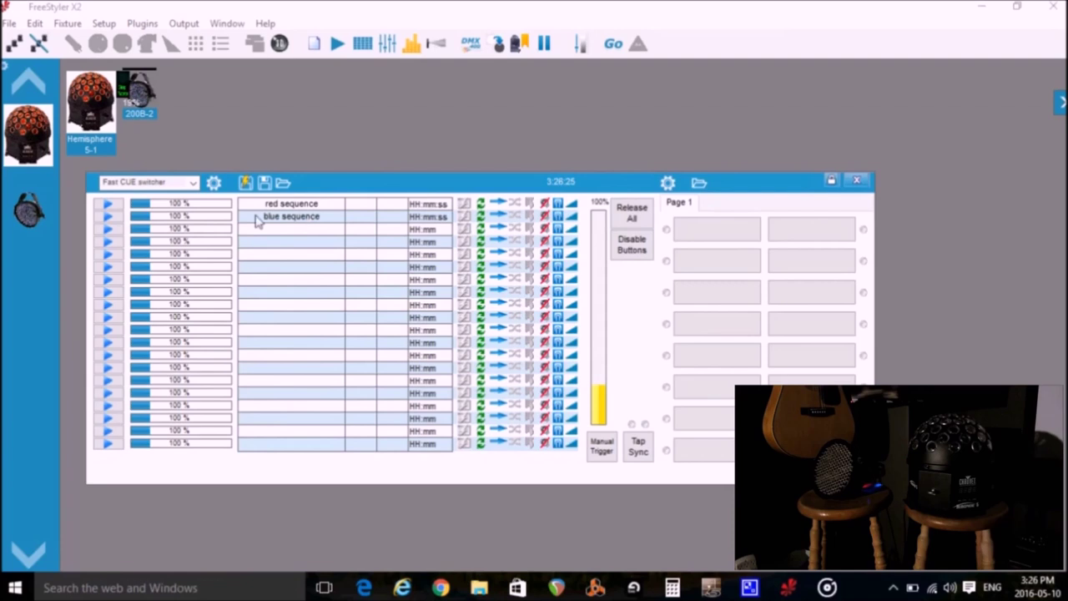
Test the red sequence and blue sequence cues by playing and stopping each
click(109, 205)
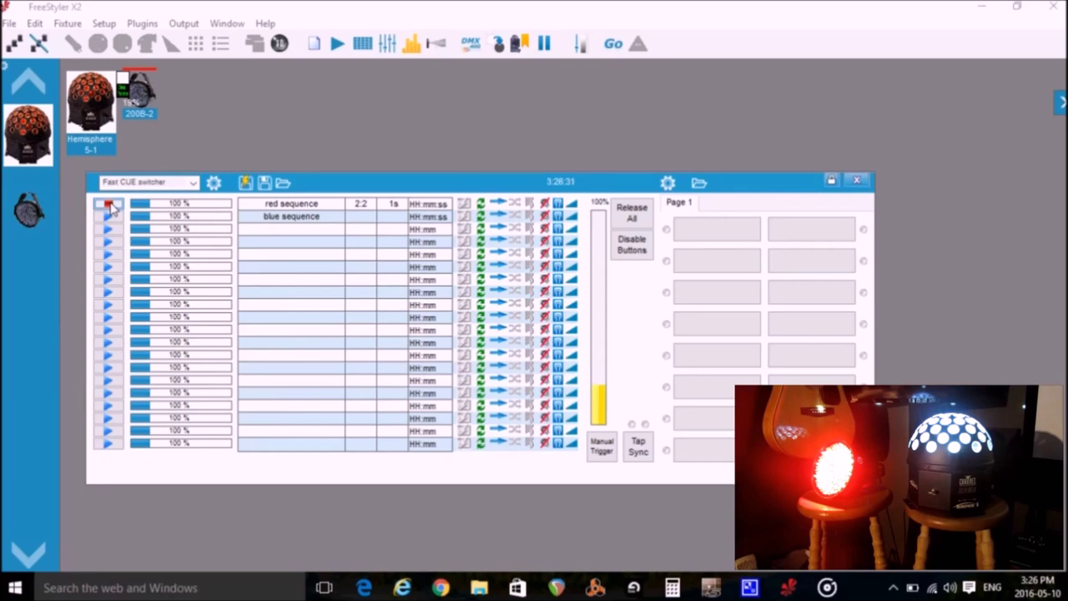
click(110, 205)
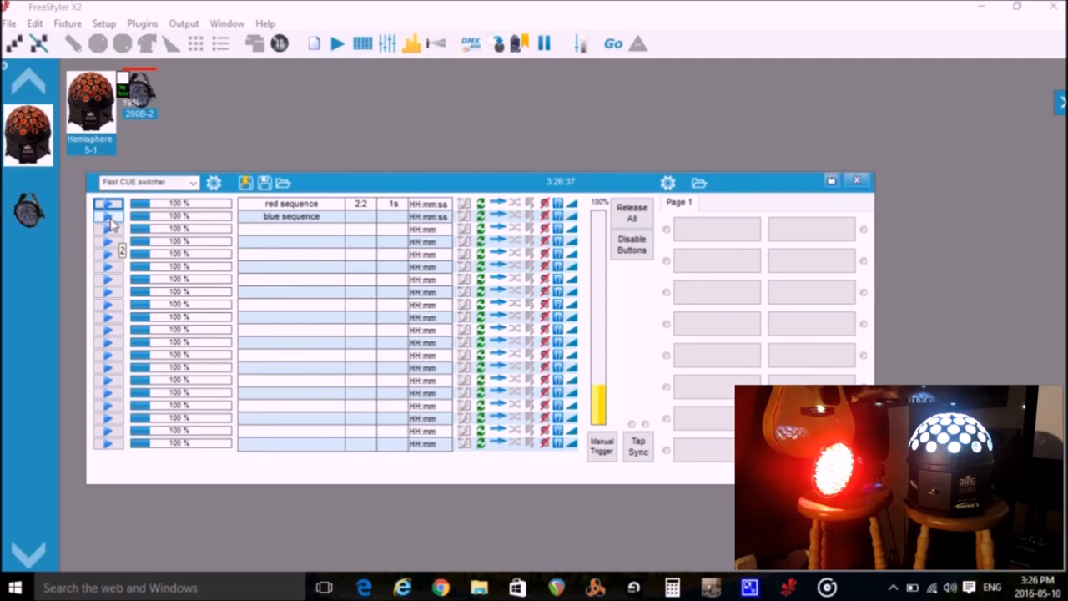
click(108, 217)
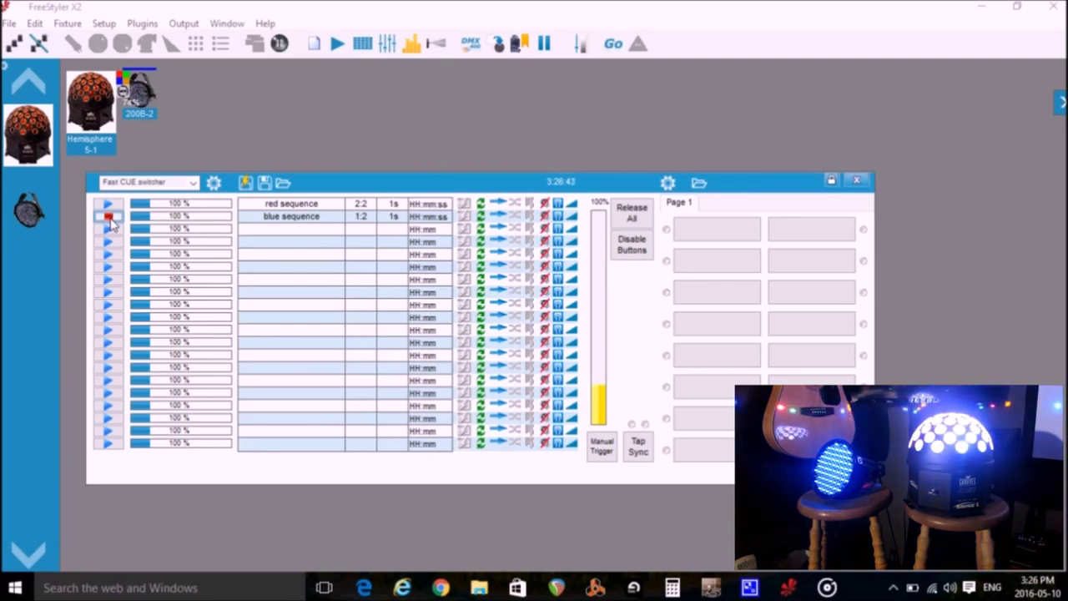
click(110, 218)
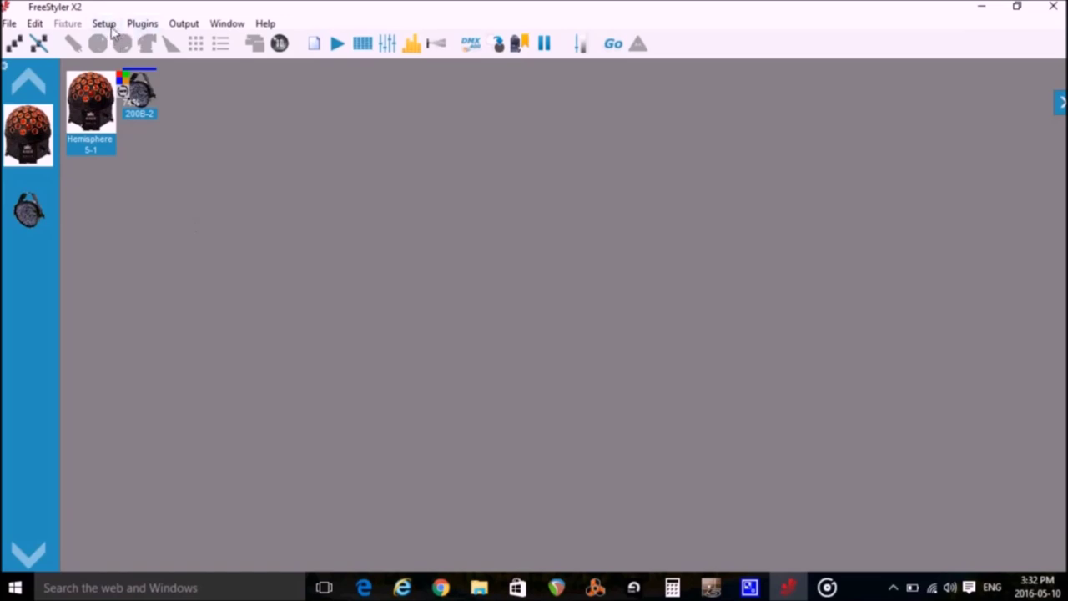
In FreeStyler Setup, select LoopBe Internal MIDI as MIDI input, start it, and save
click(106, 25)
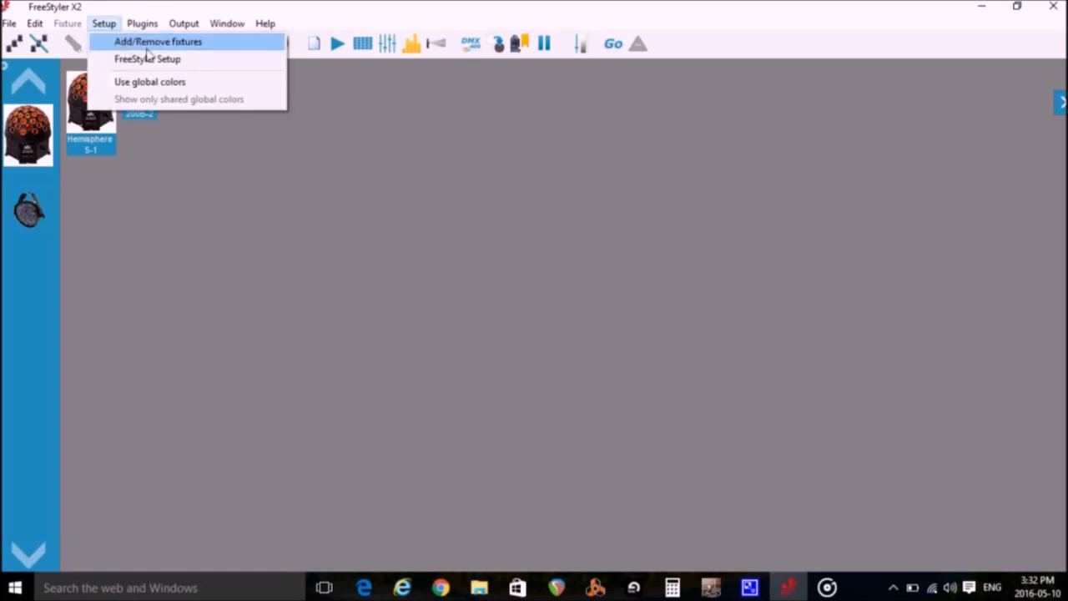
click(191, 60)
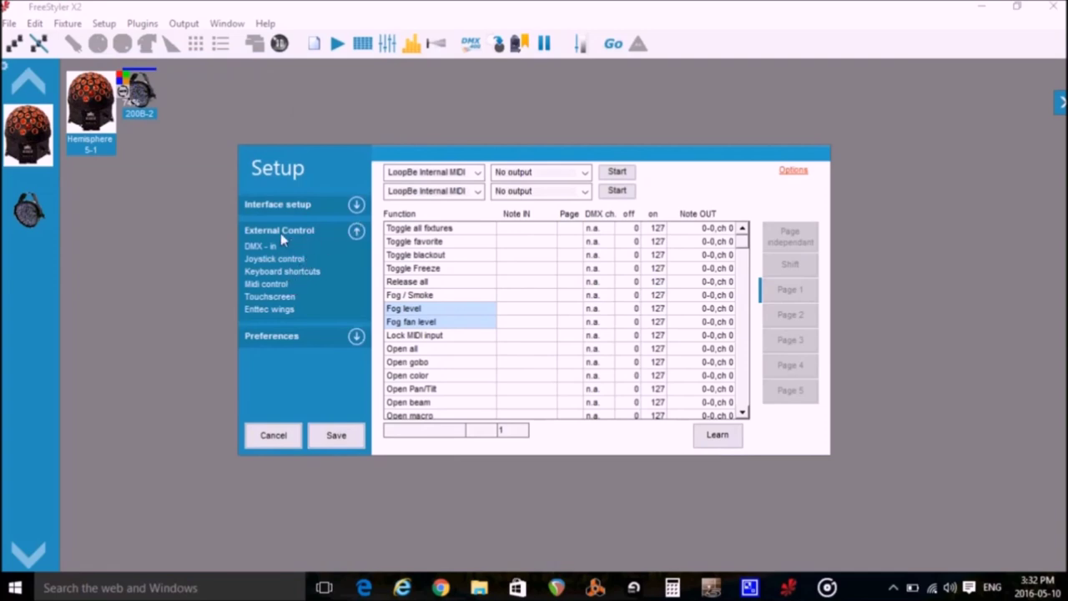
click(481, 172)
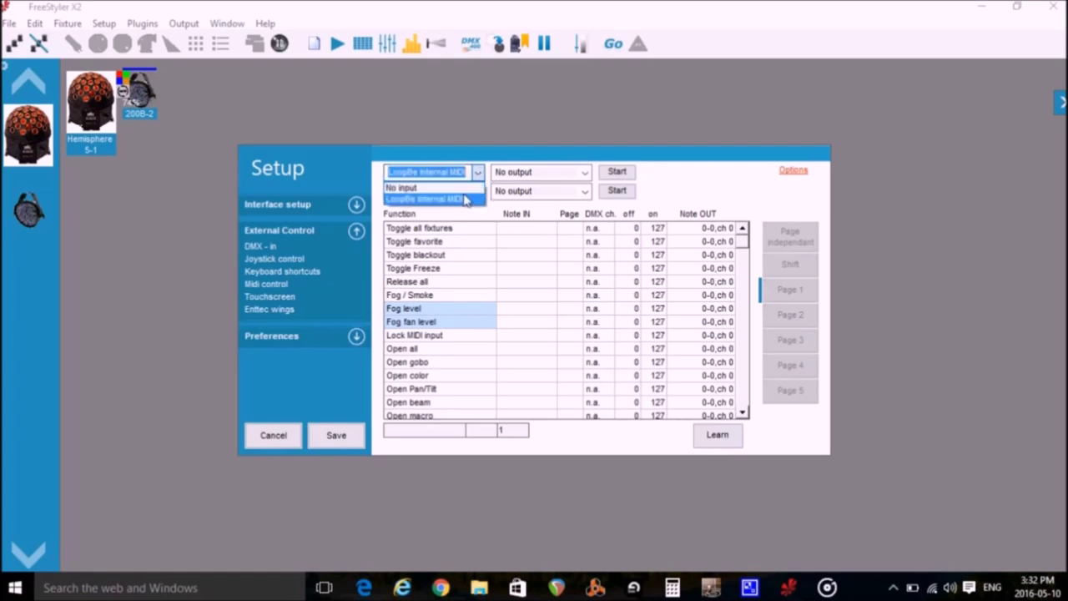
click(465, 202)
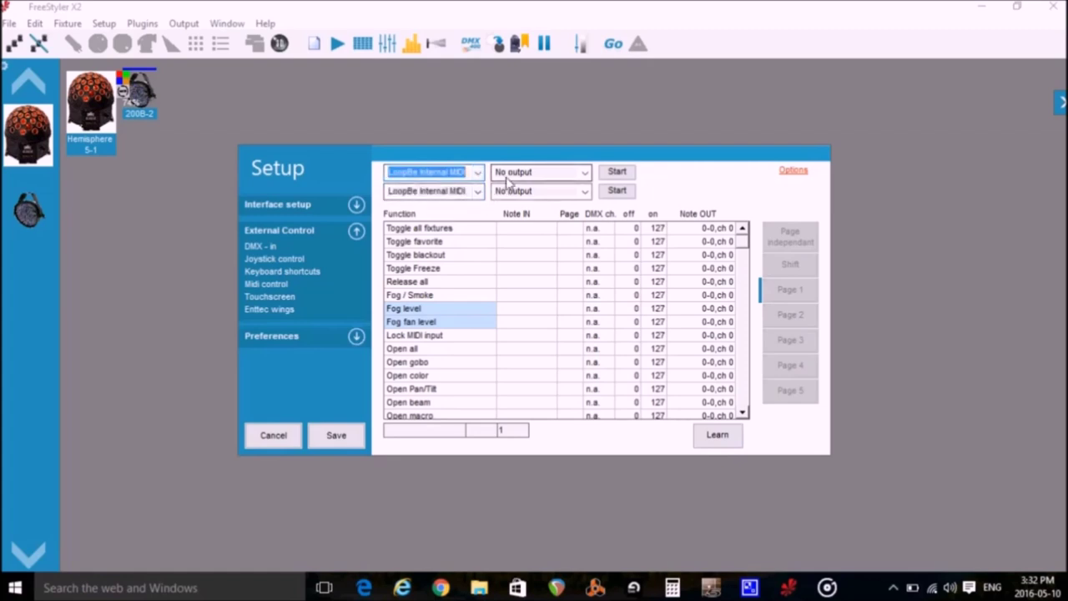
click(617, 173)
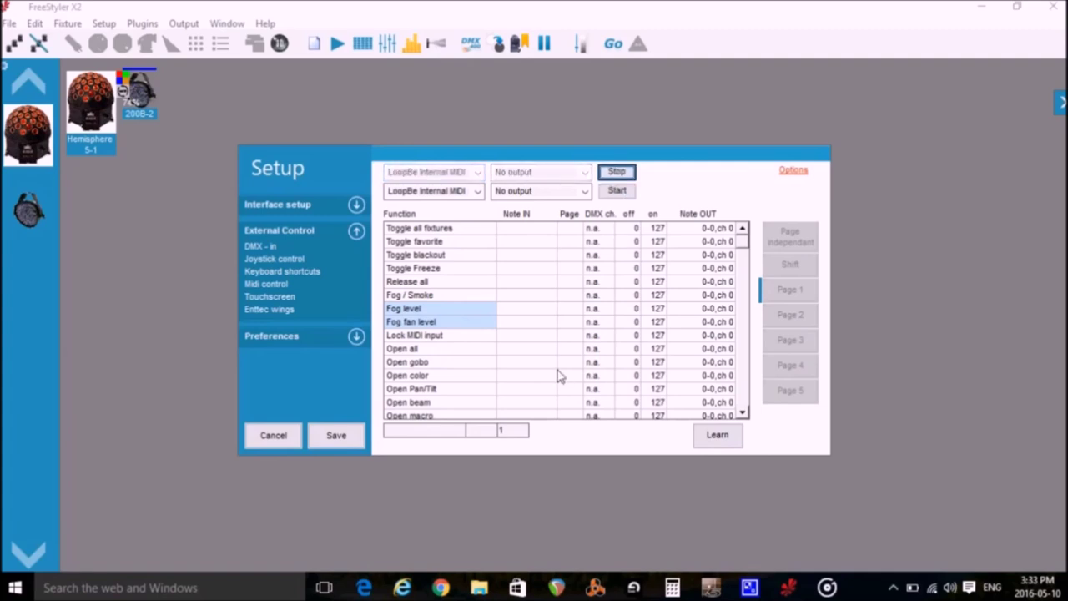
click(336, 436)
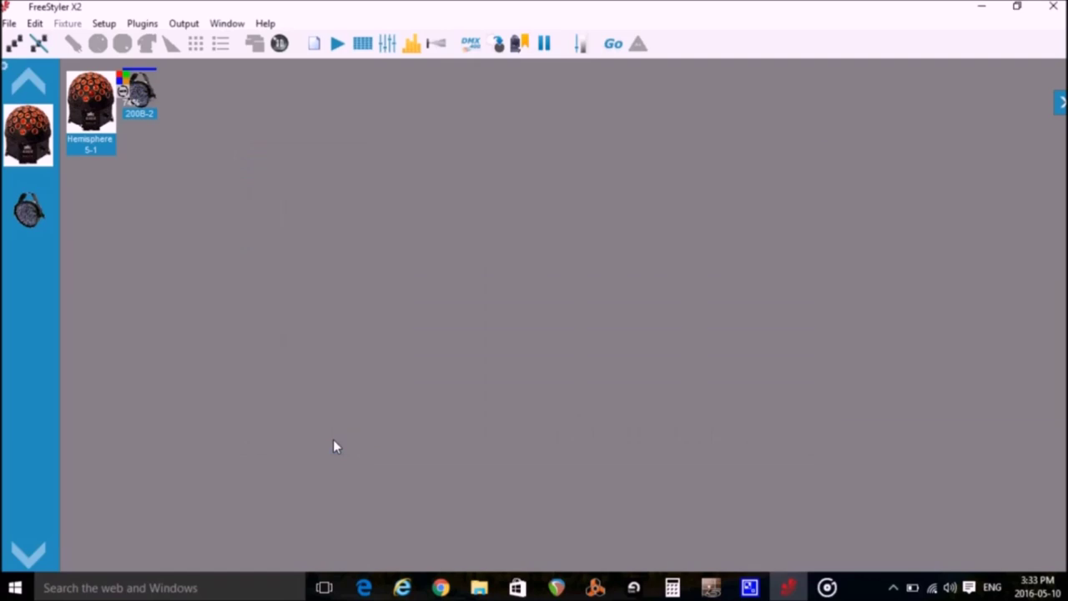
Enable LoopBe Internal MIDI as an output in REAPER's MIDI device preferences and apply
click(557, 588)
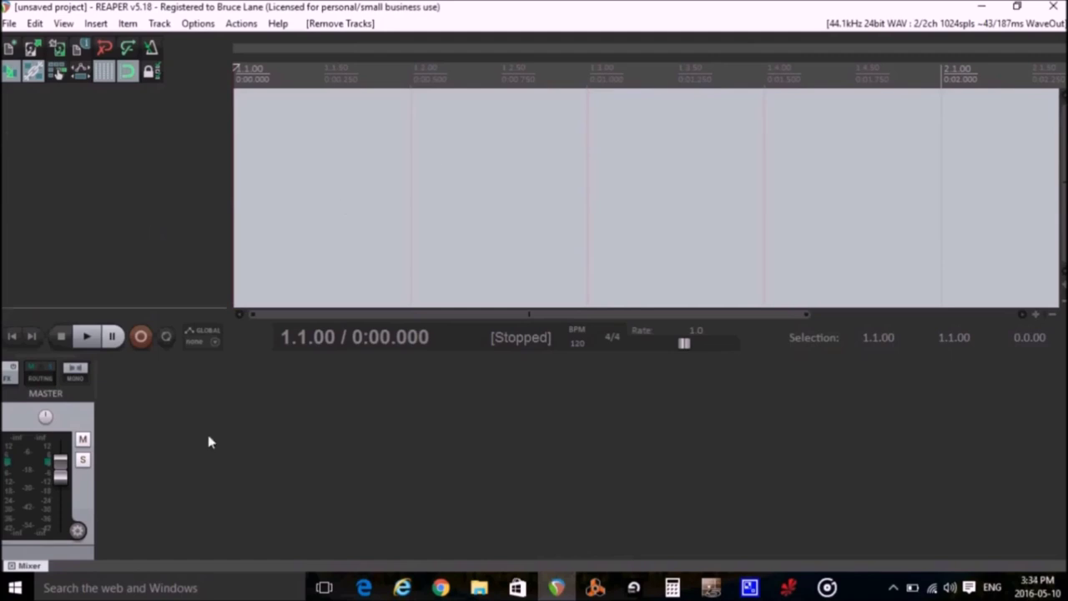
click(197, 25)
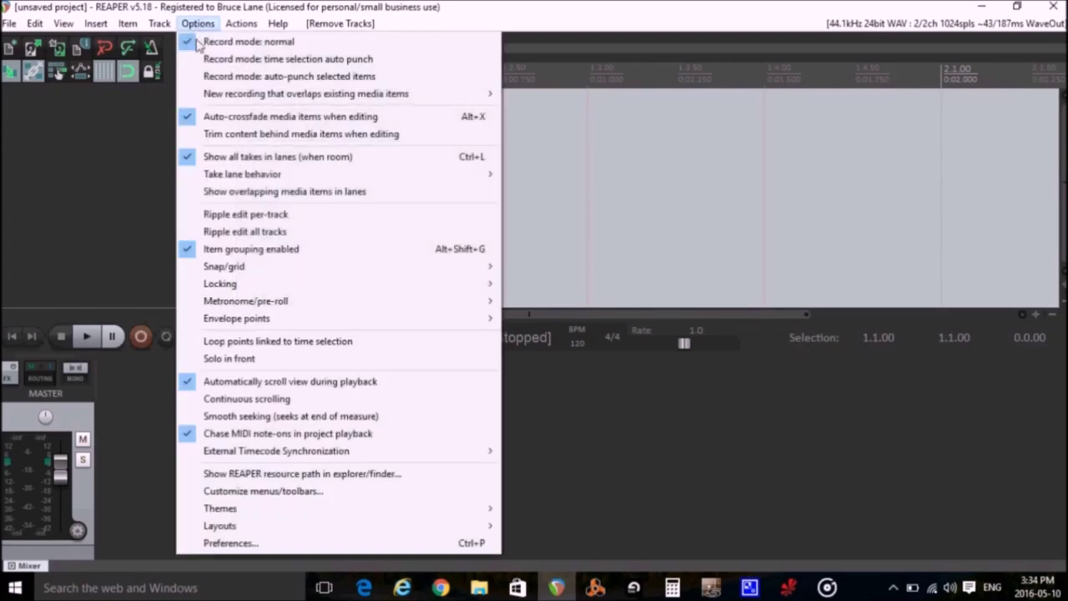
click(251, 544)
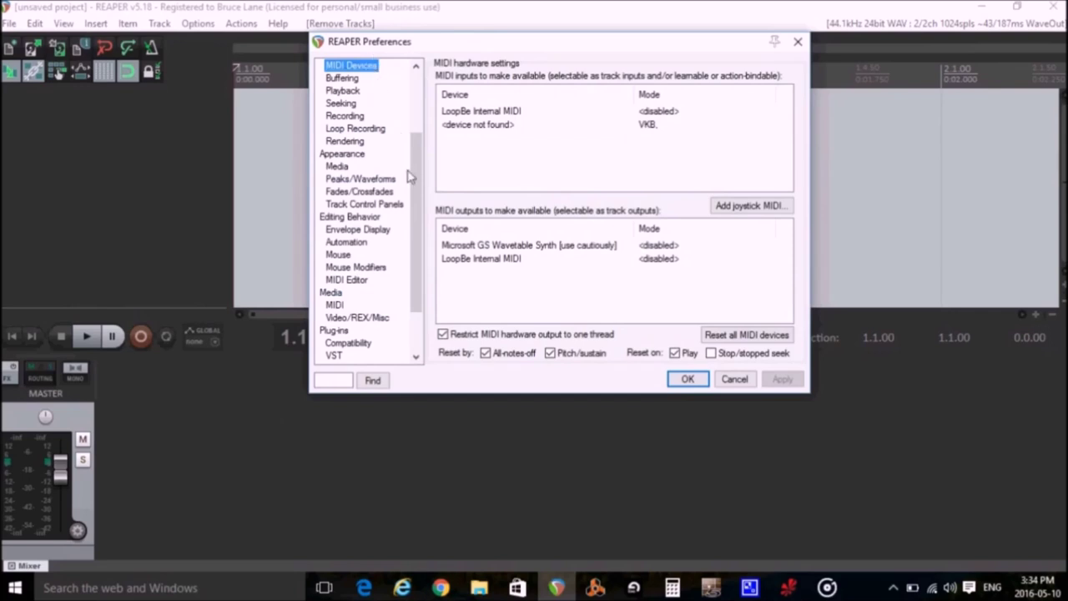
click(478, 260)
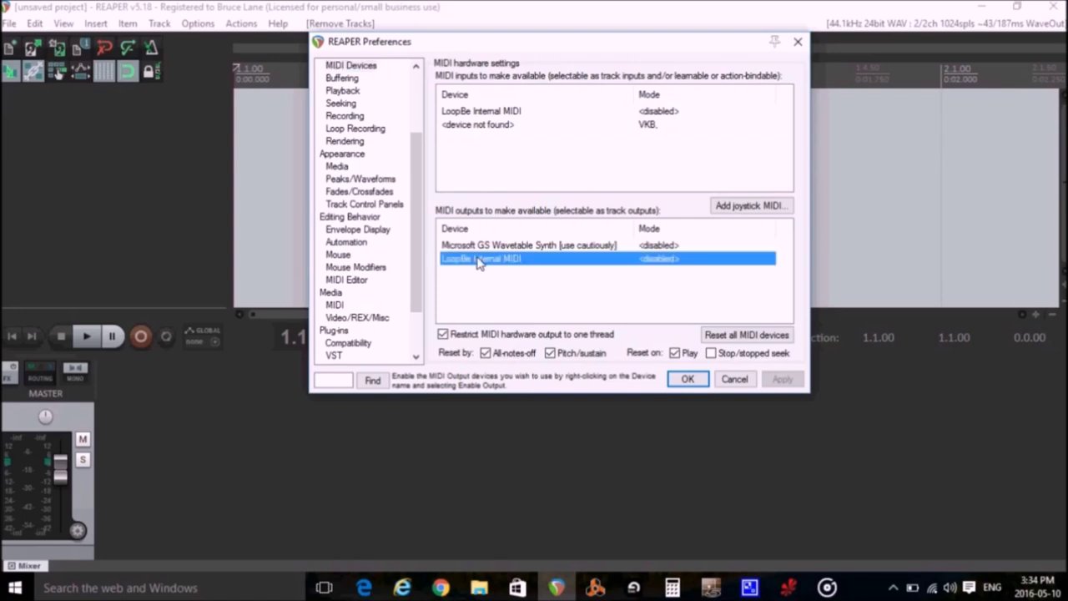
right_click(479, 262)
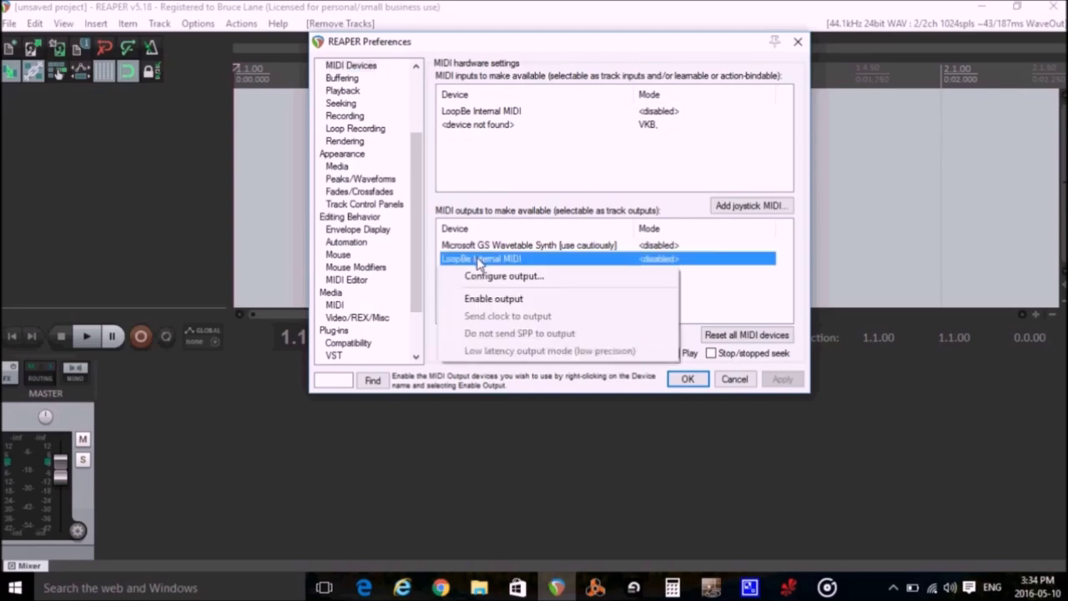
click(485, 301)
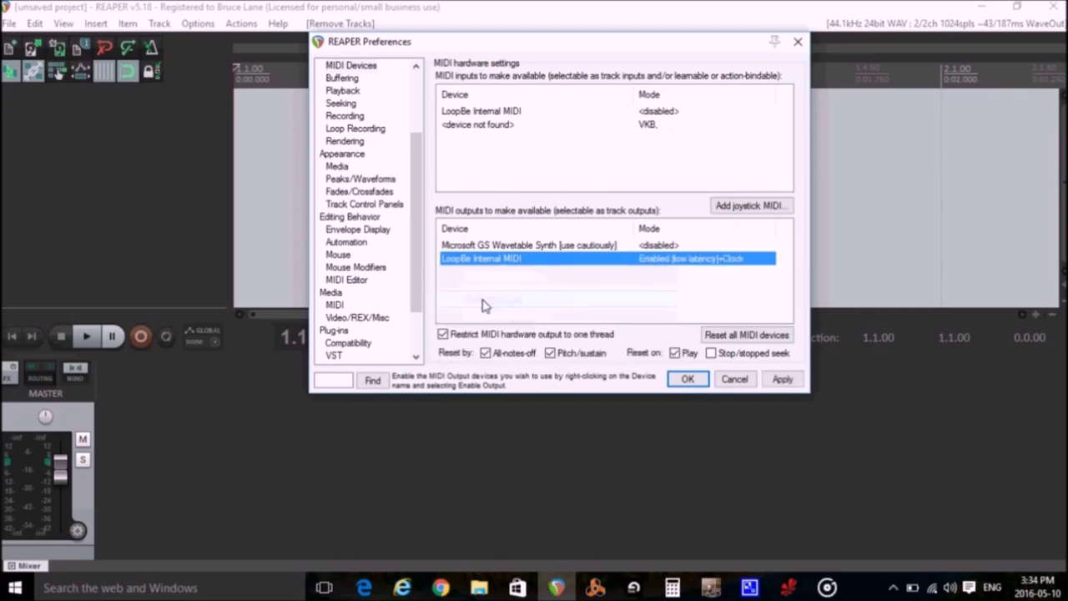
click(781, 380)
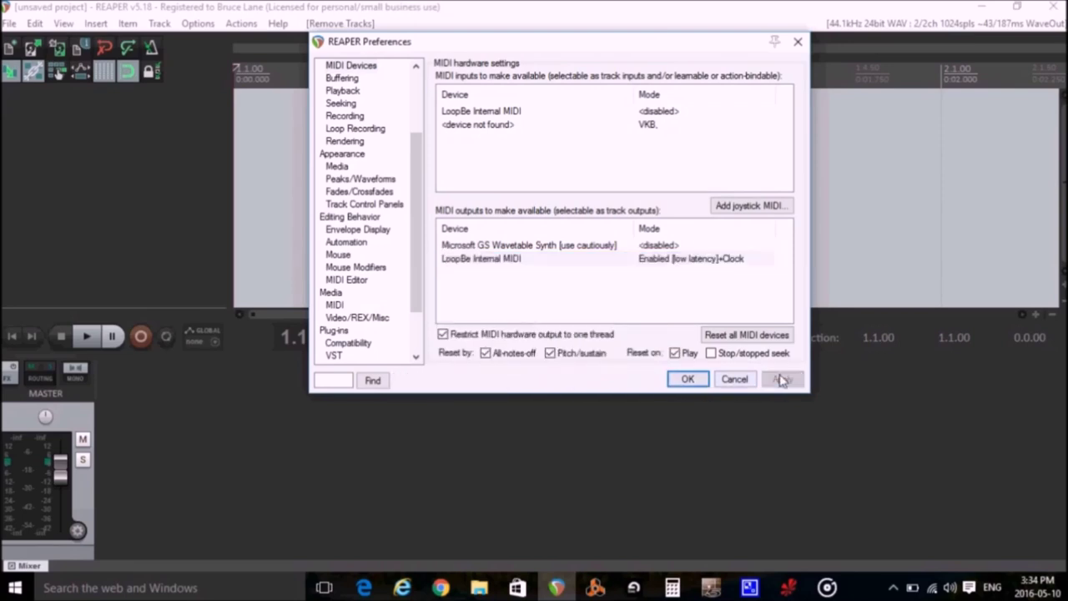
click(697, 379)
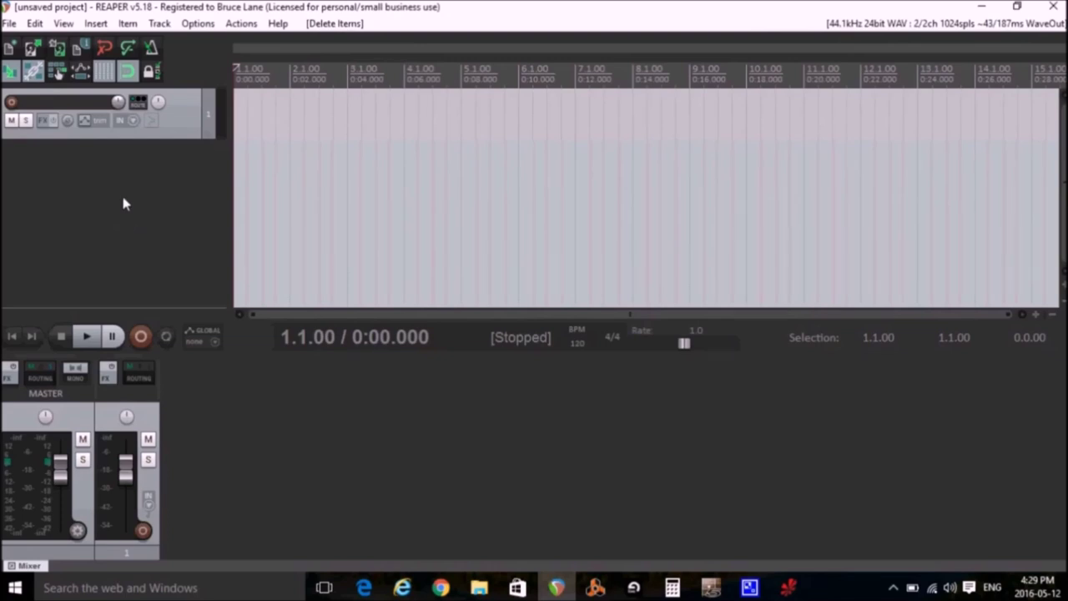
Insert a new MIDI item on track 1 and add a C3 note at its start
click(96, 24)
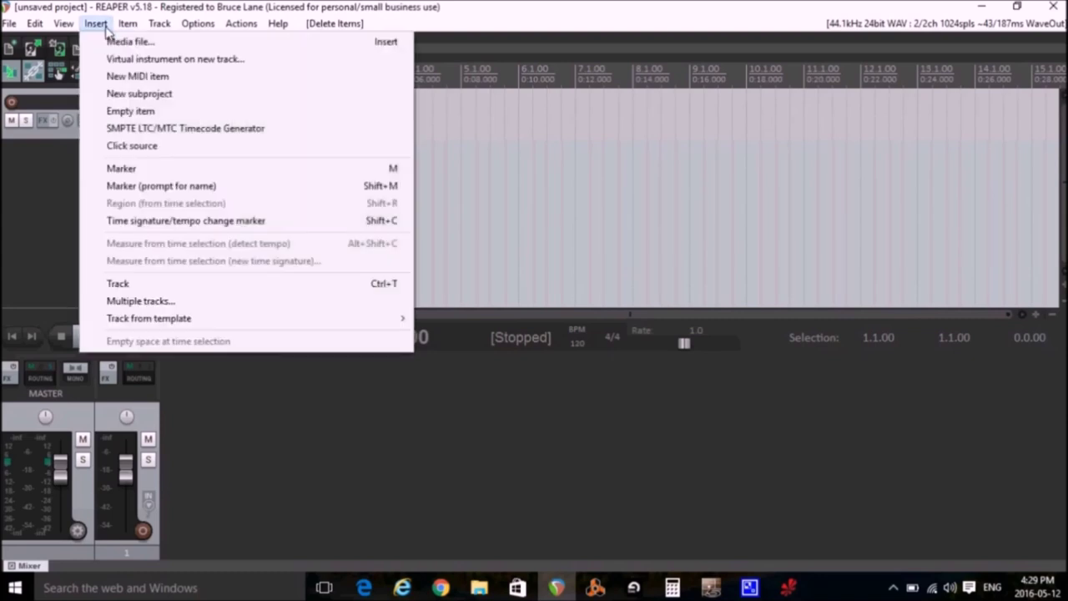
click(175, 77)
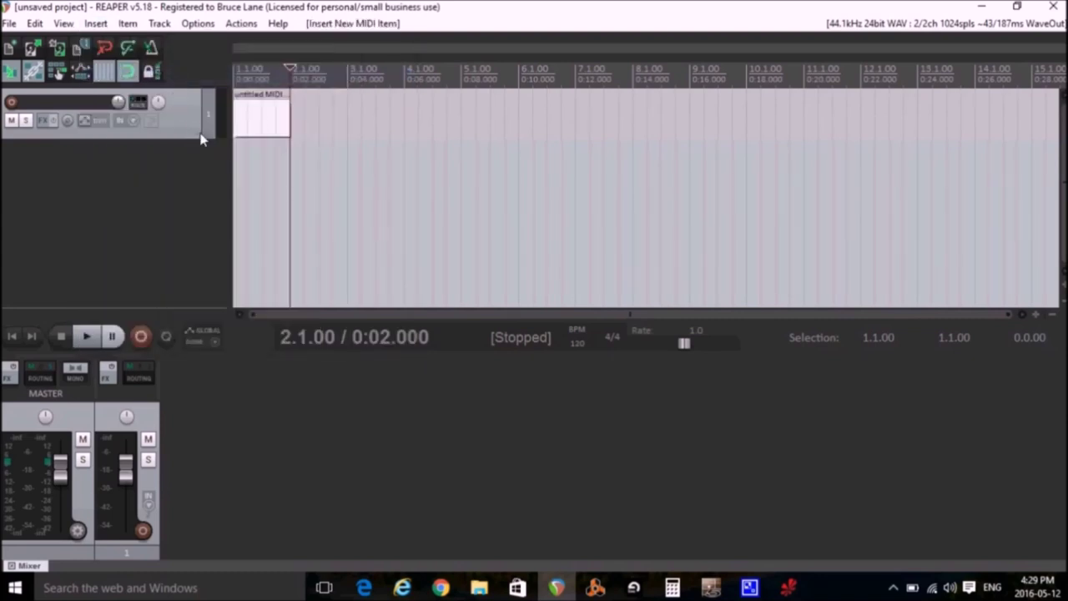
double_click(255, 128)
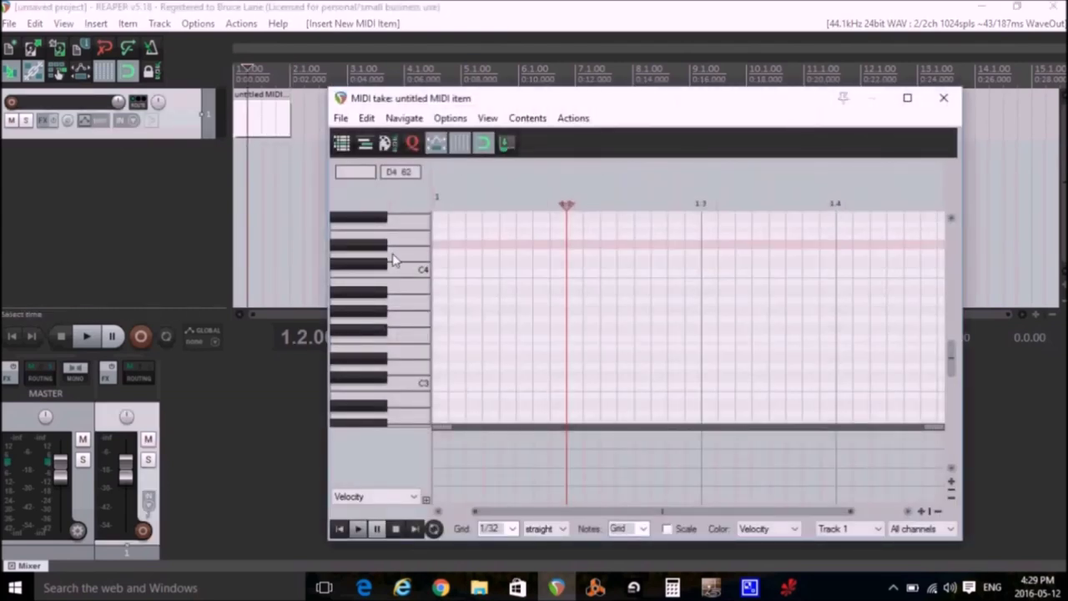
click(441, 390)
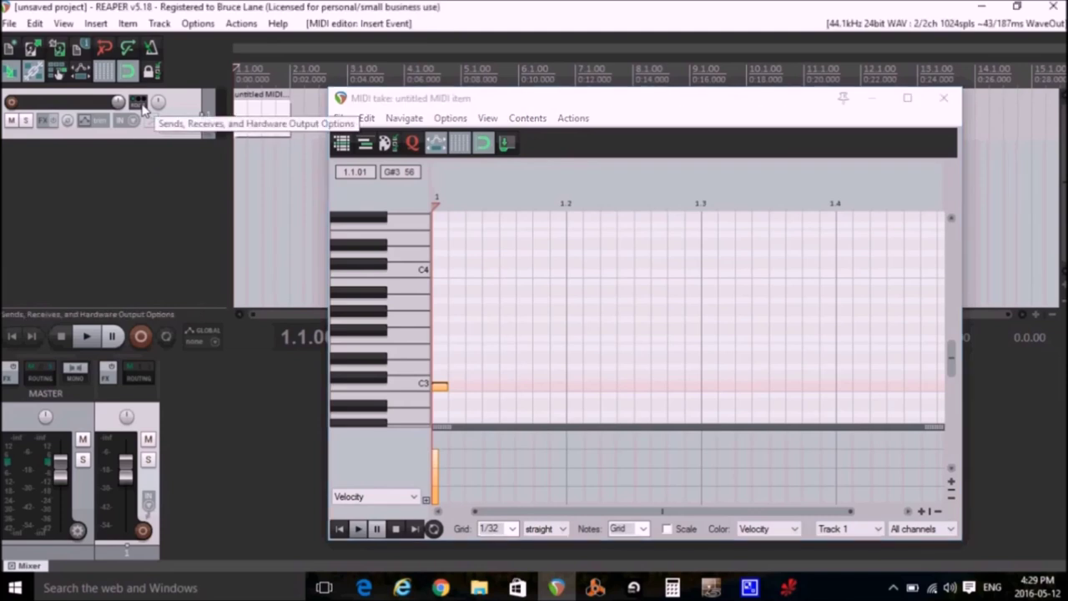
Route track 1's MIDI hardware output to LoopBe Internal MIDI
click(139, 104)
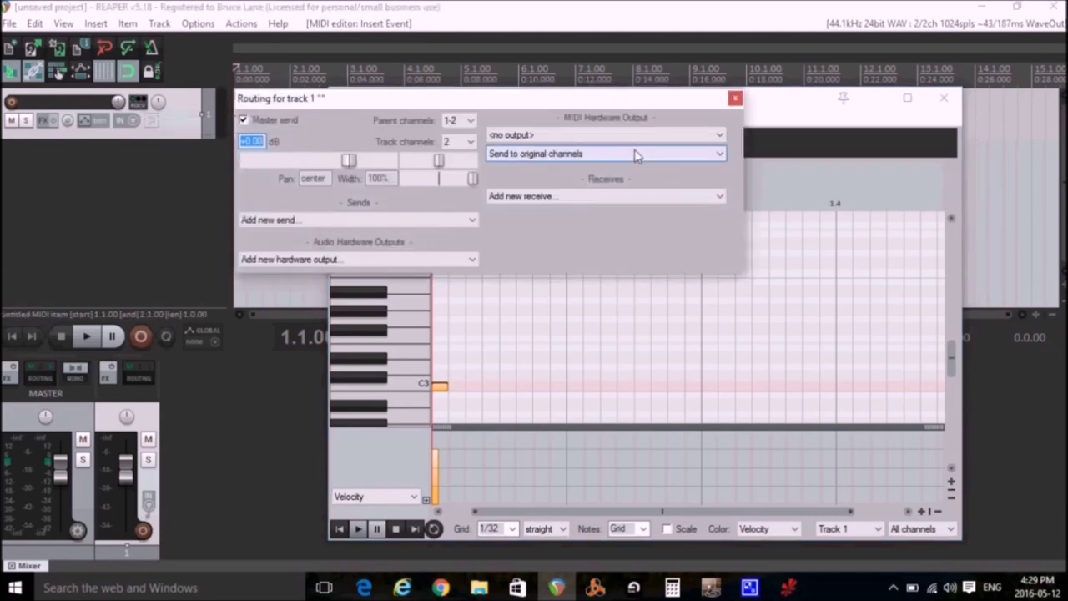
click(720, 138)
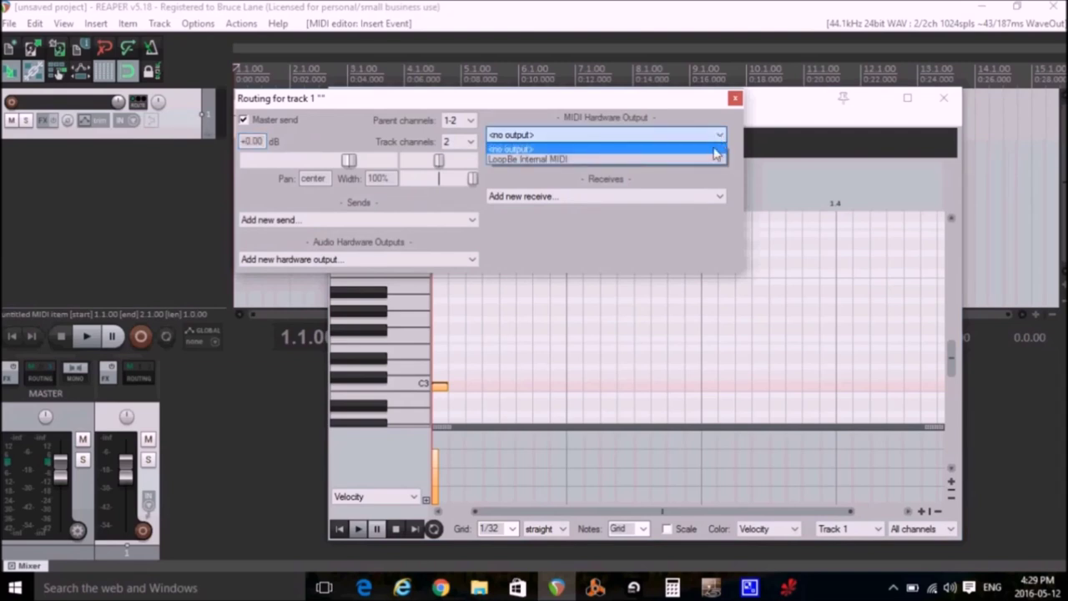
click(709, 158)
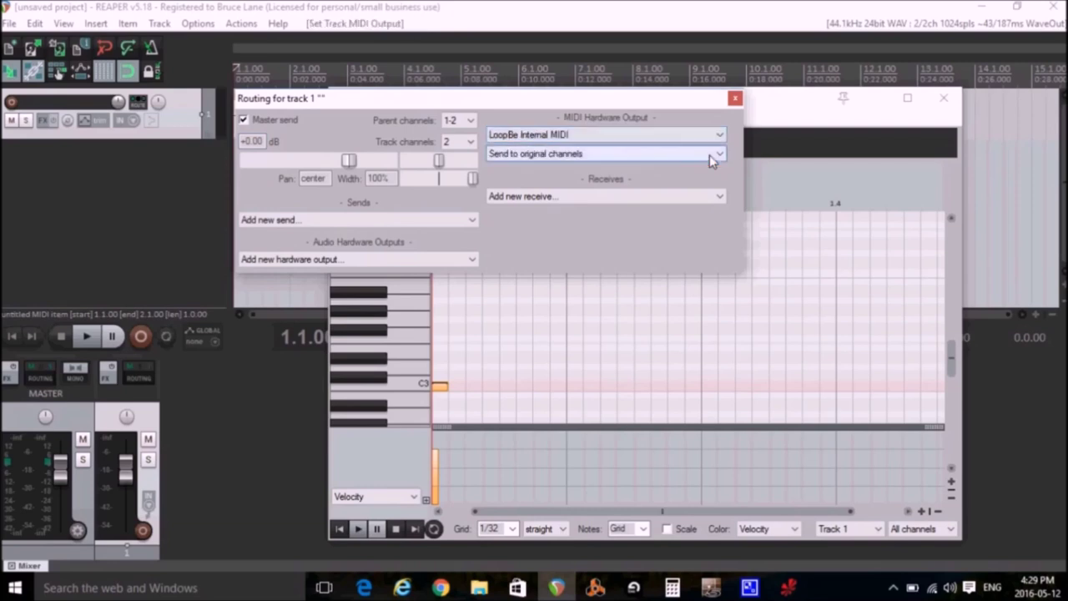
click(735, 100)
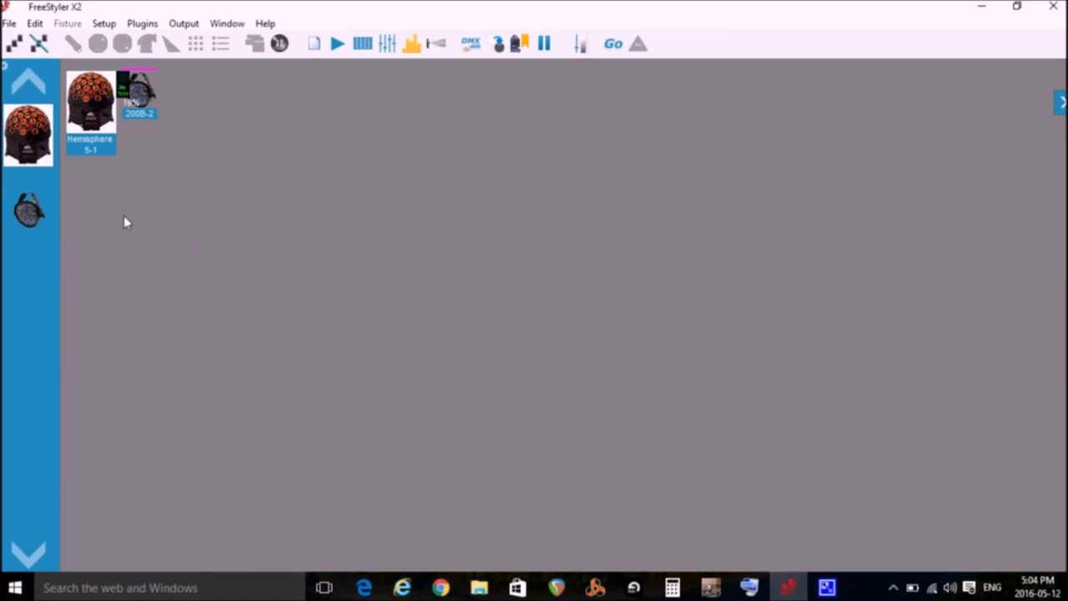
Open FreeStyler Setup's MIDI control table and inspect Start sequence 1's Note IN trigger
click(102, 25)
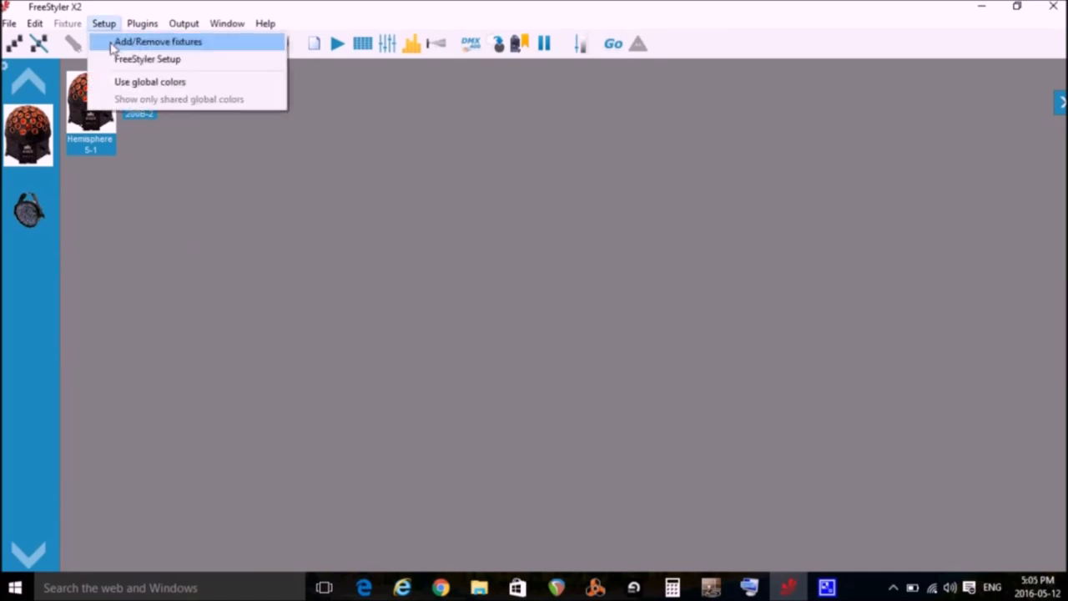
click(133, 60)
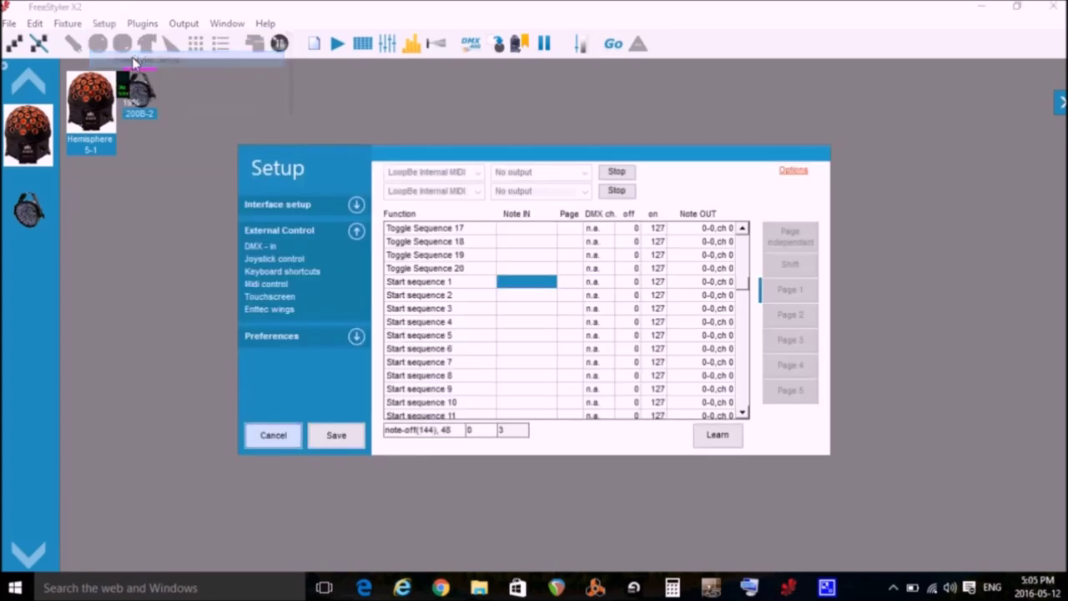
double_click(520, 288)
click(636, 362)
Move REAPER's loop to the item start and play the looped C3 note
click(556, 587)
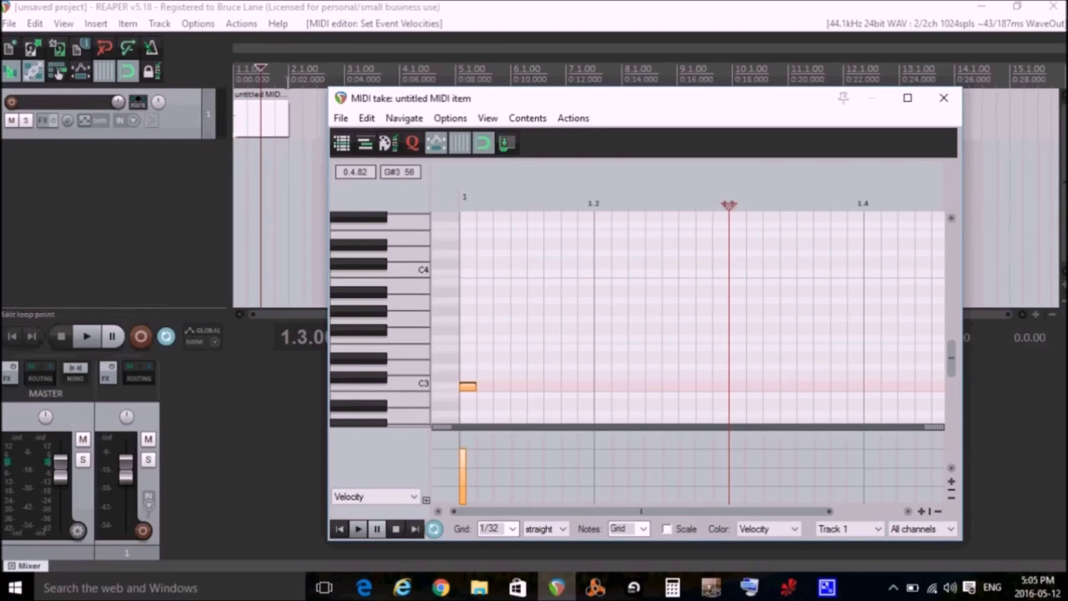
drag(260, 70, 237, 73)
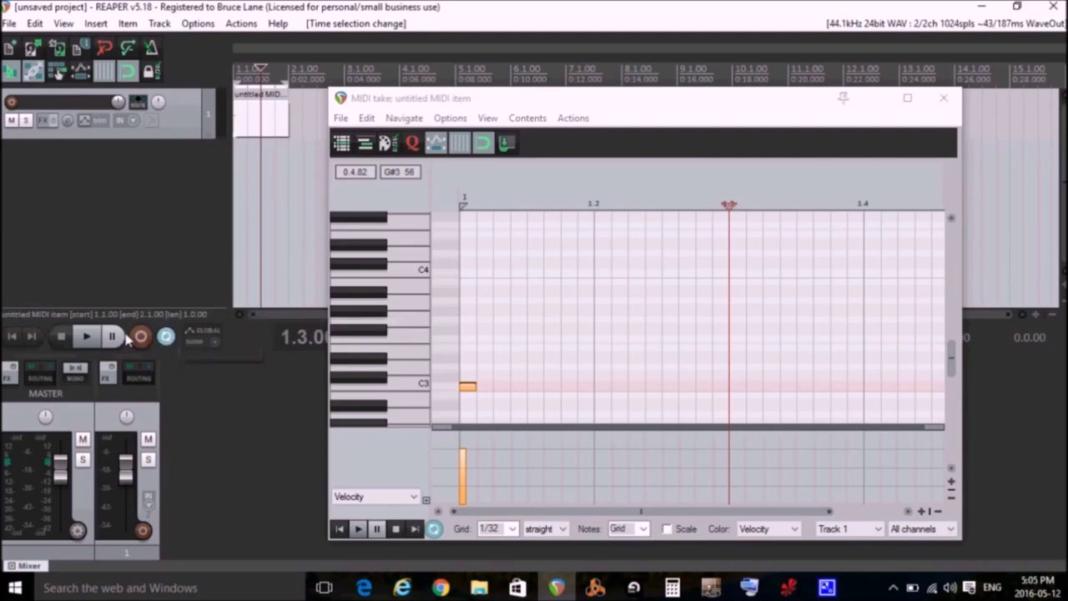
click(87, 348)
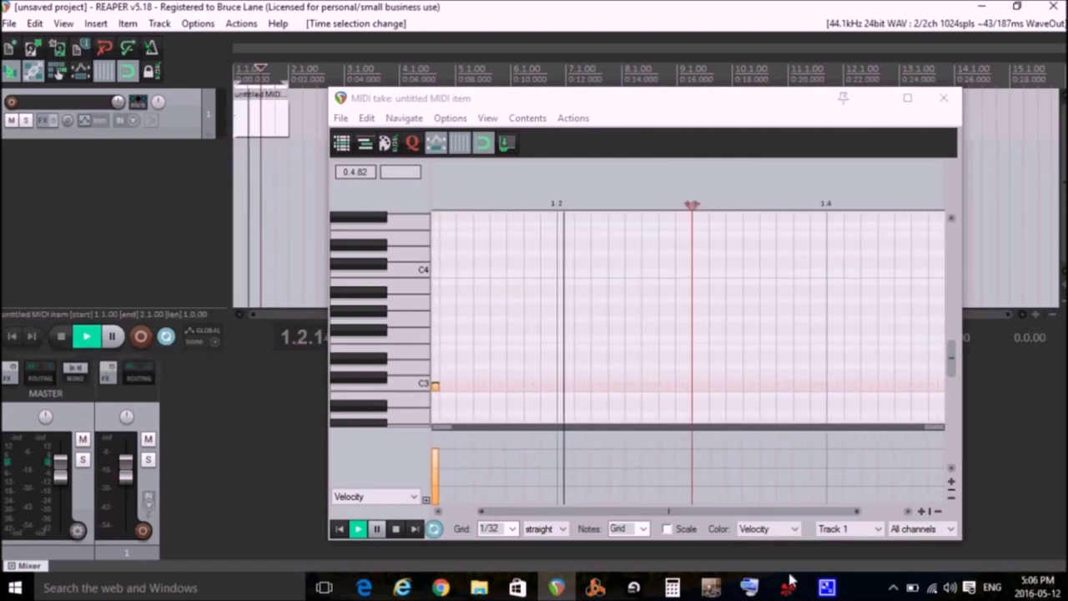
mouse_move(789, 584)
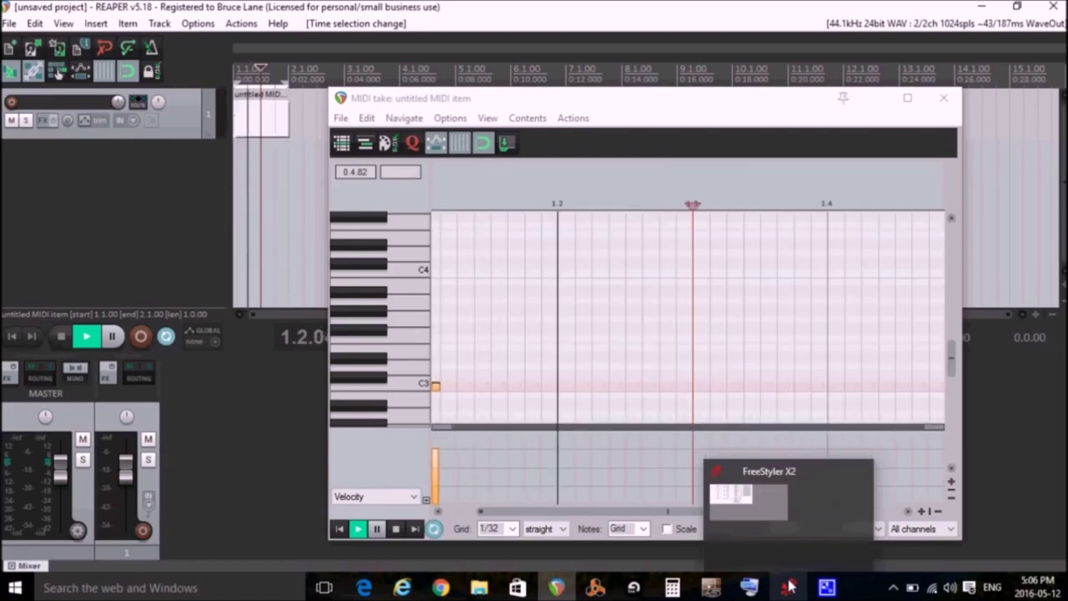
click(790, 586)
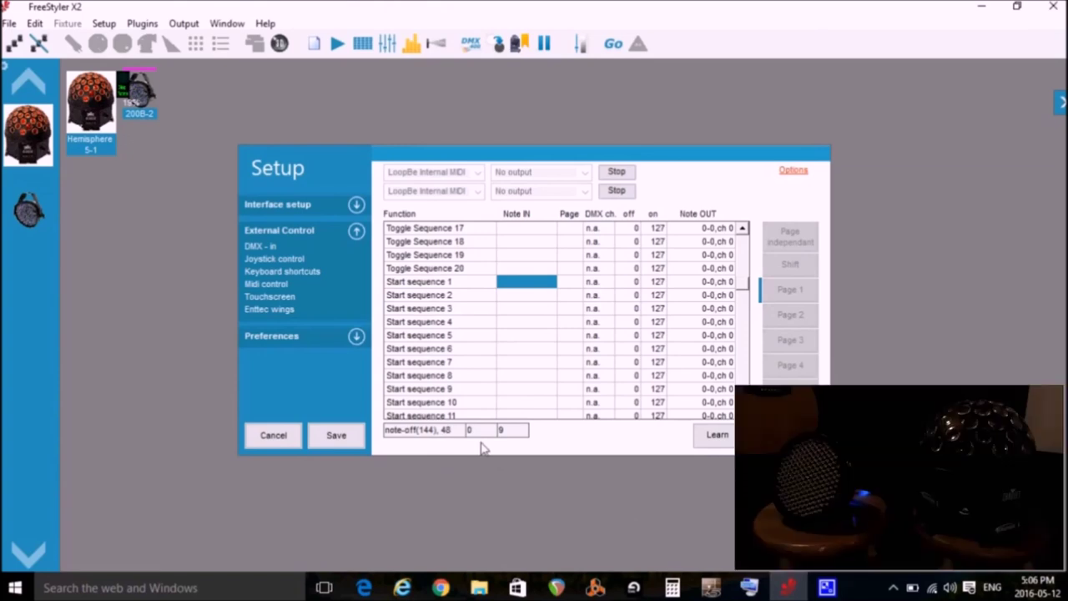
Learn note 144-48 on channel 0 for Start sequence 1 and save the setup
click(711, 438)
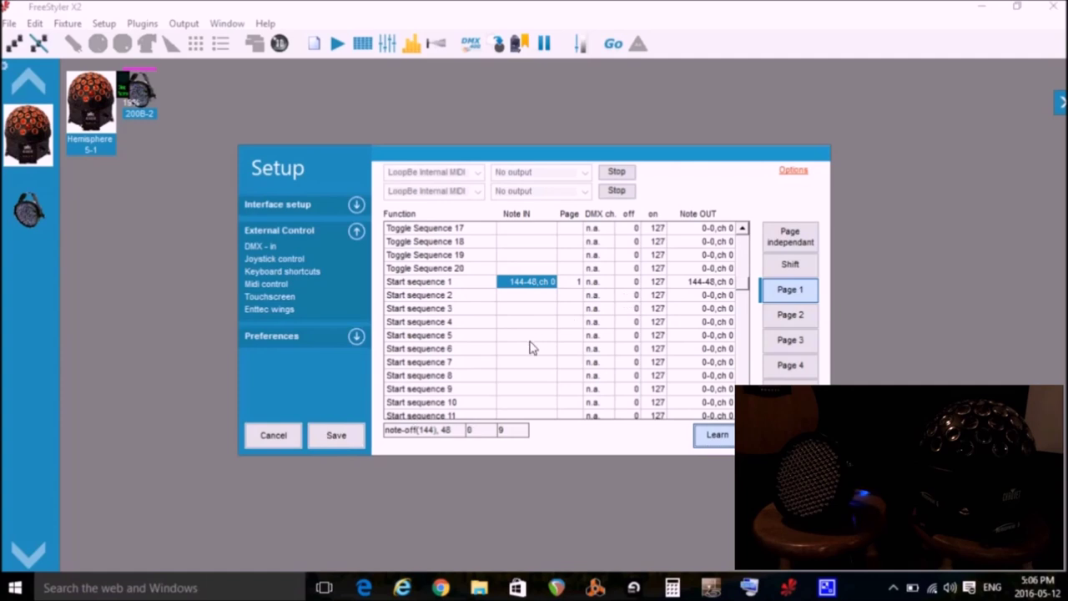
click(335, 436)
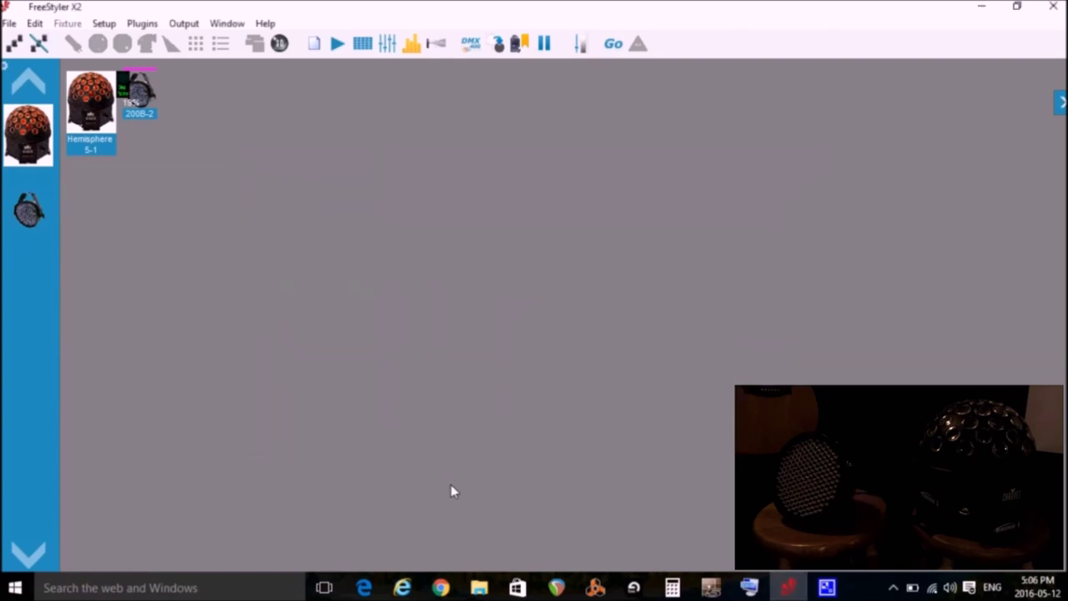
Raise the C3 note's velocity to 127 in REAPER's velocity lane
click(557, 585)
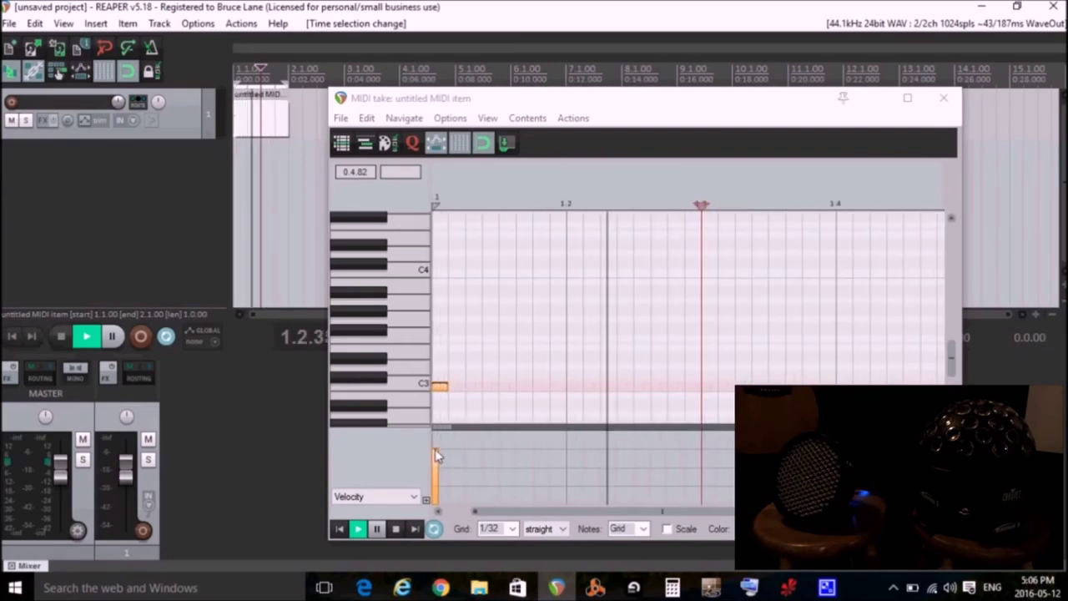
drag(435, 455, 437, 435)
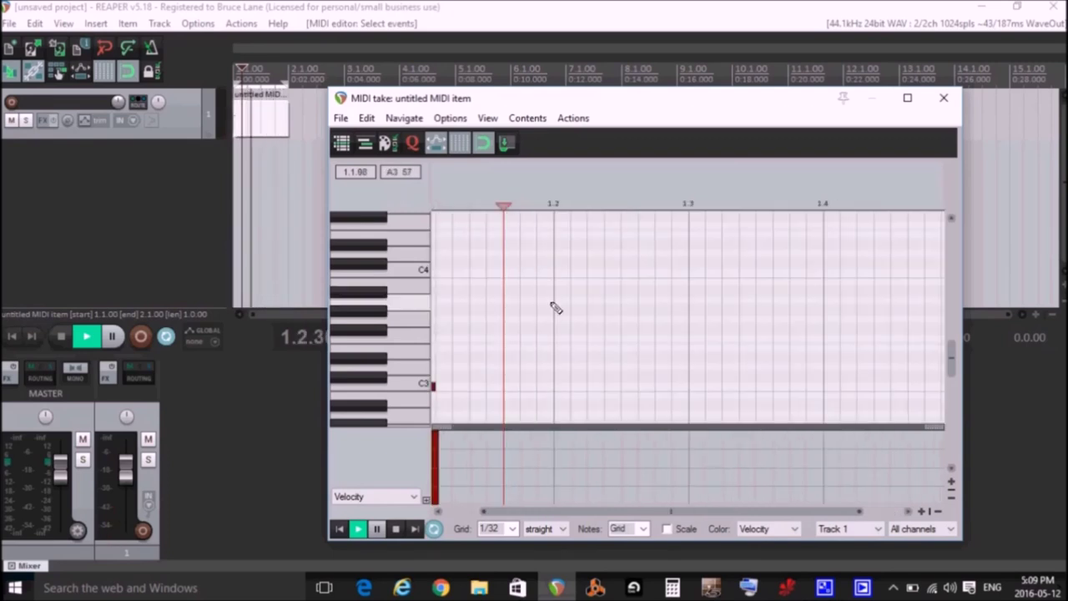
Confirm in FreeStyler Setup that Start sequence 2 has no Note IN trigger, then return to REAPER
click(787, 588)
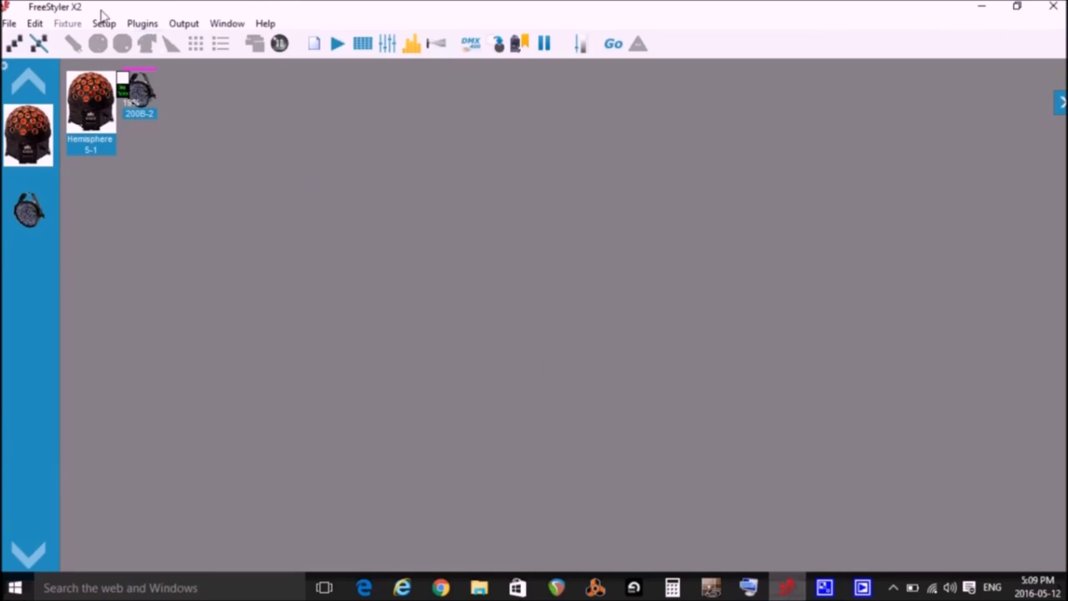
click(102, 27)
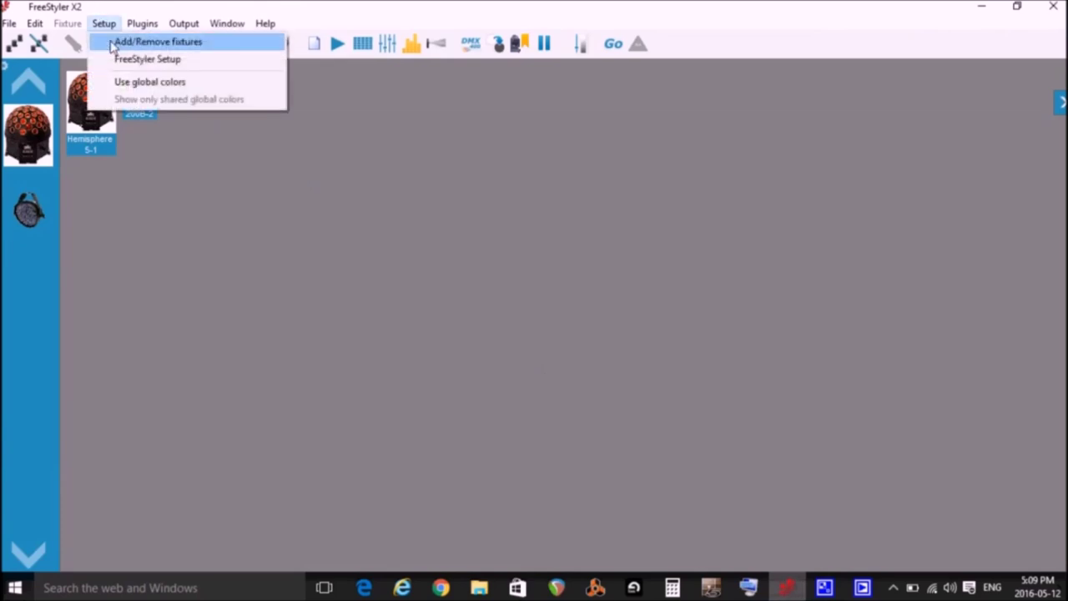
click(127, 63)
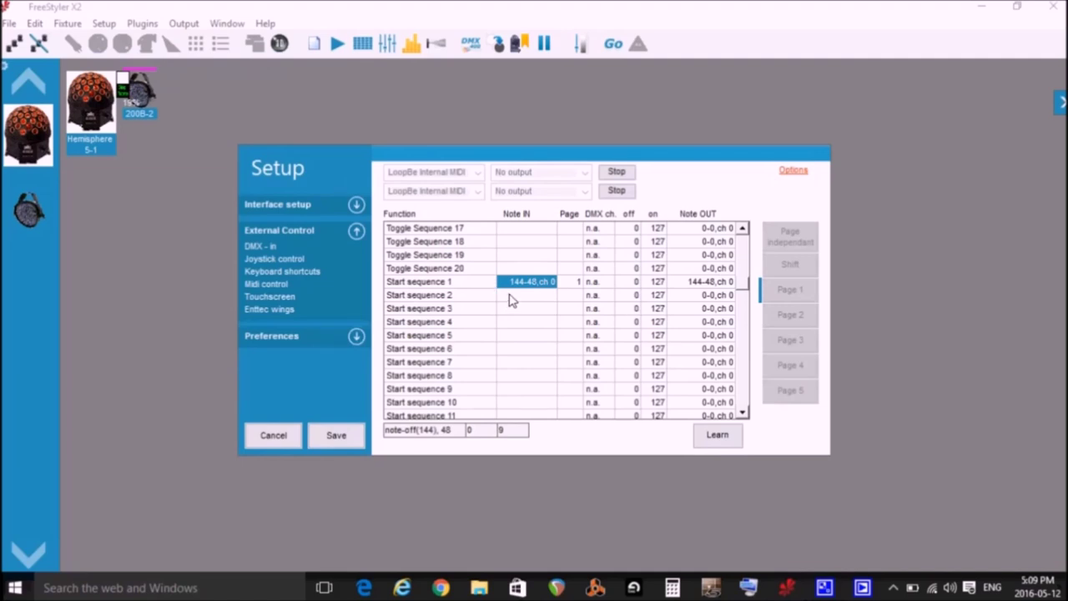
double_click(511, 296)
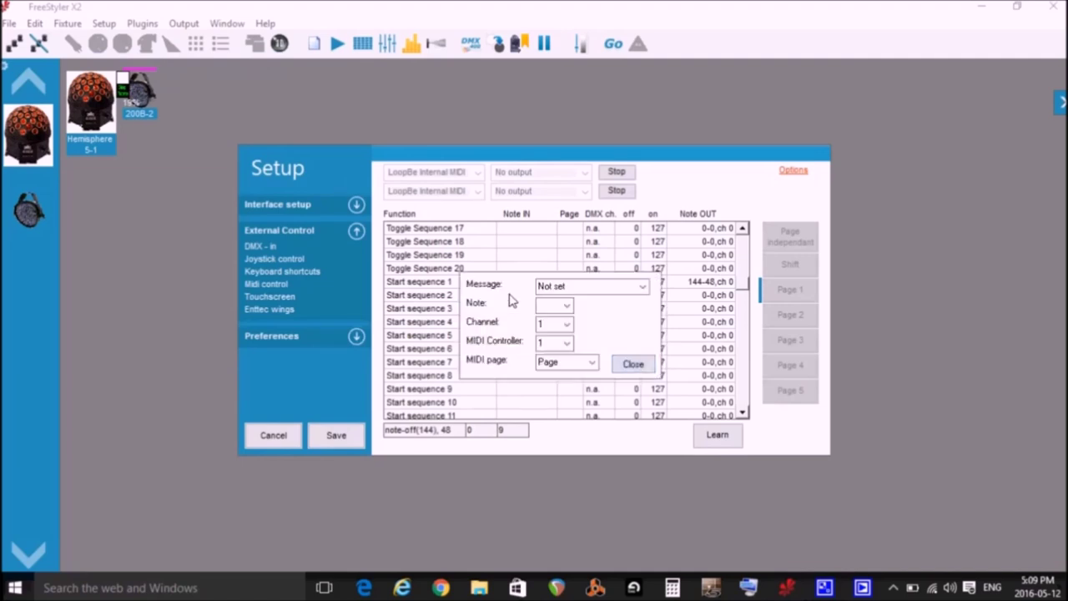
click(642, 367)
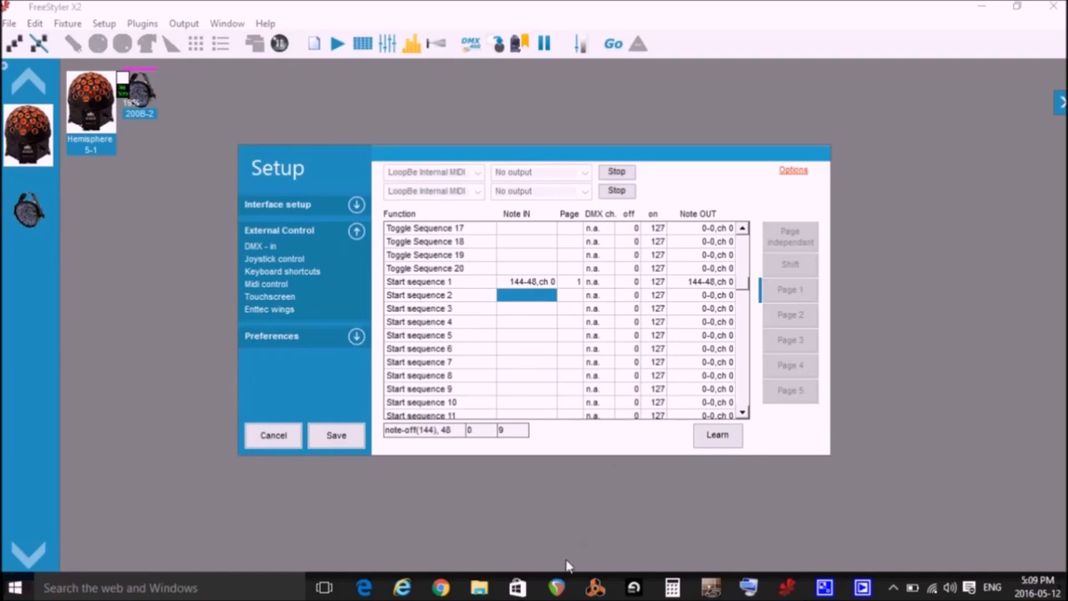
click(557, 587)
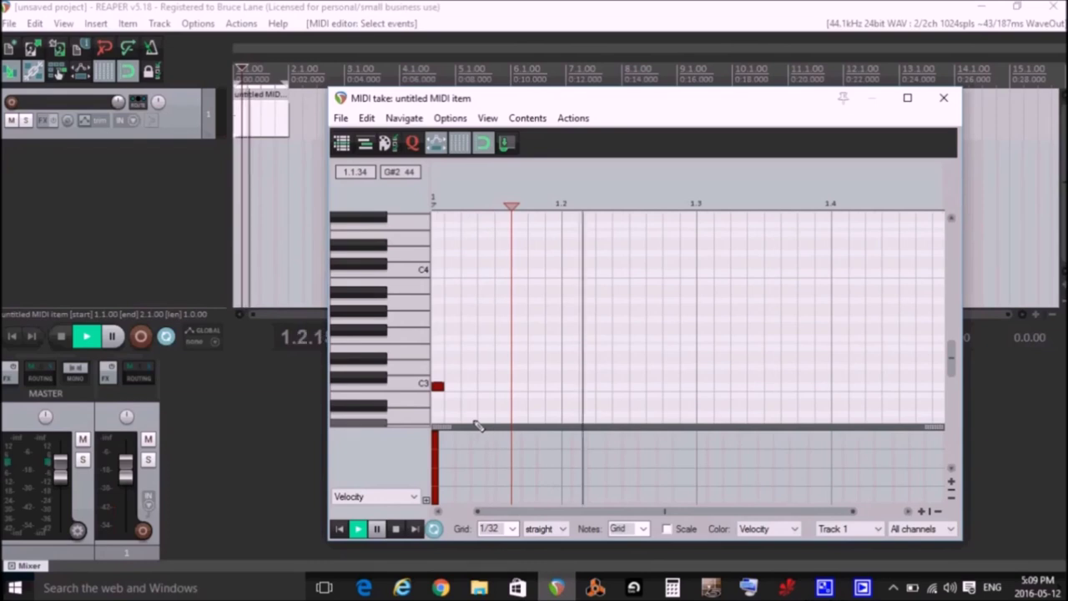
Raise the MIDI note from C3 to C#3 (note 49), restart playback, and bring up FreeStyler X2
click(60, 336)
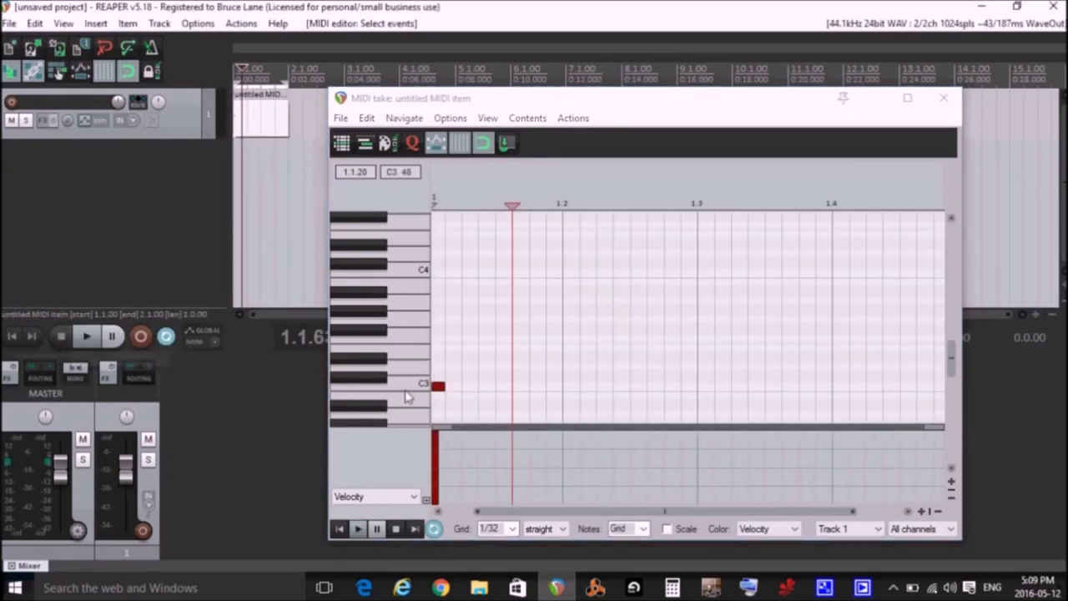
click(438, 388)
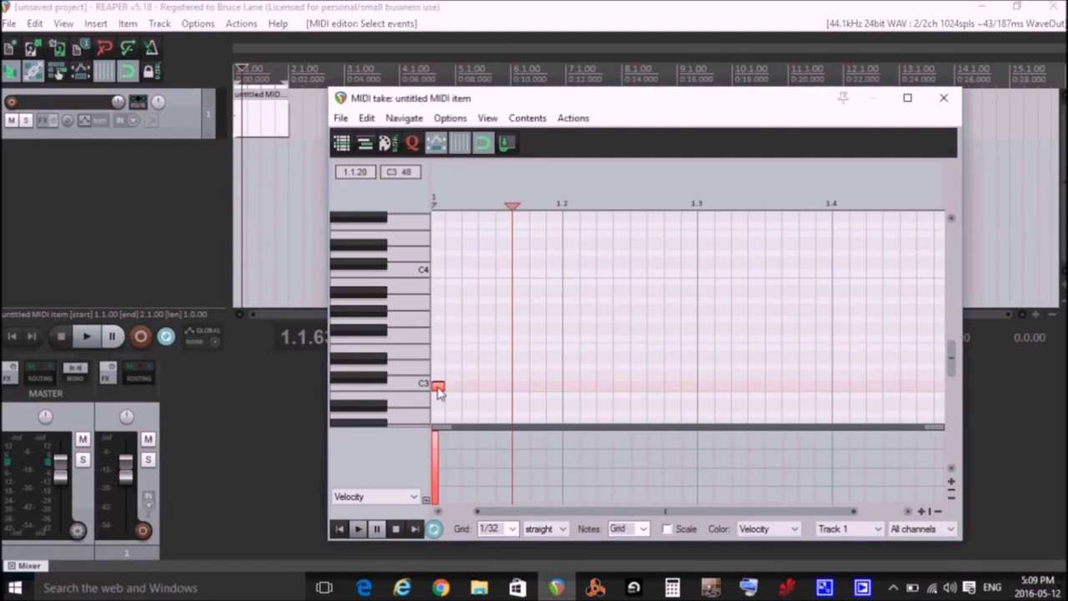
drag(437, 386, 437, 380)
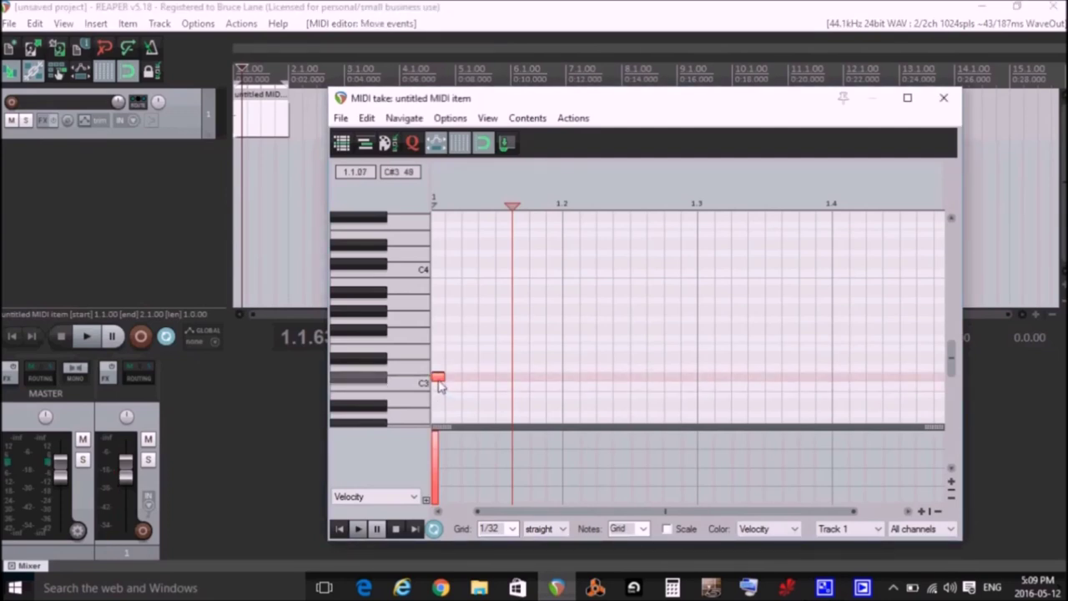
click(86, 336)
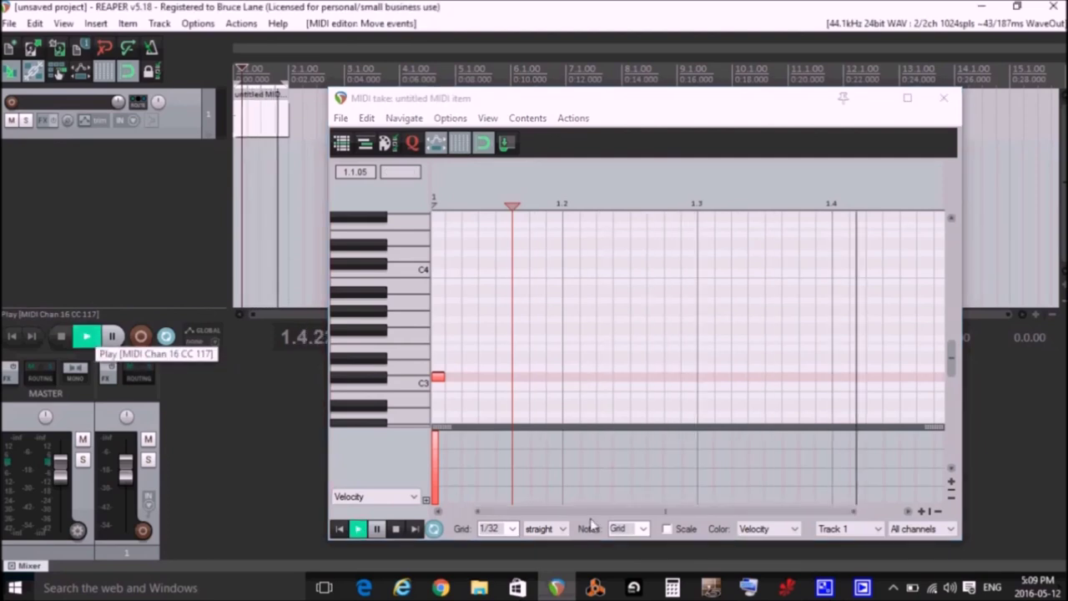
click(787, 591)
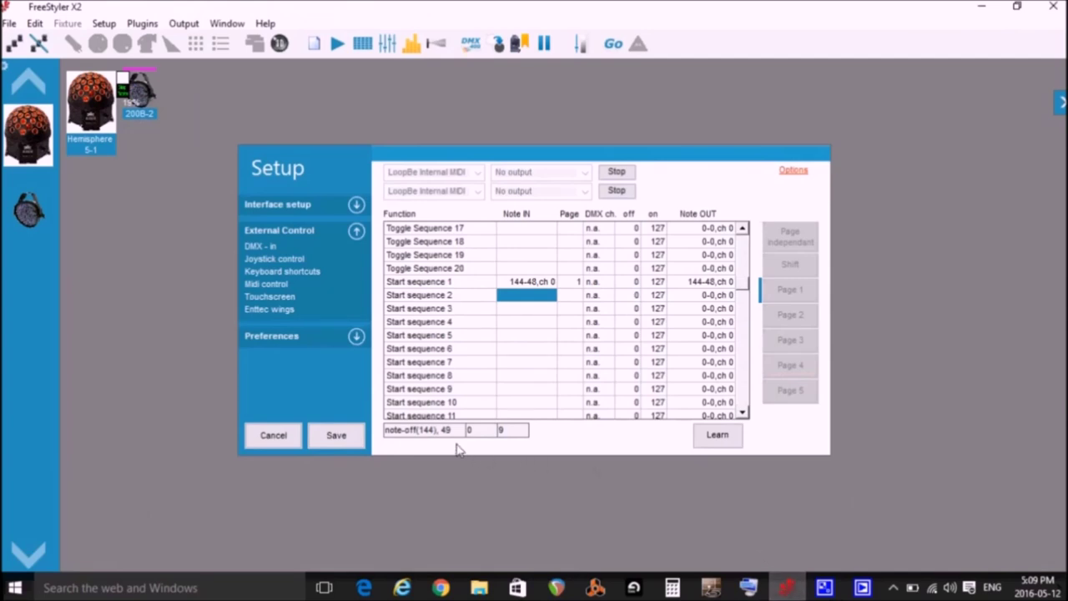
Have FreeStyler X2's Start sequence 2 and Stop sequence 1 learn MIDI note 144-49, channel 0
click(716, 441)
click(717, 441)
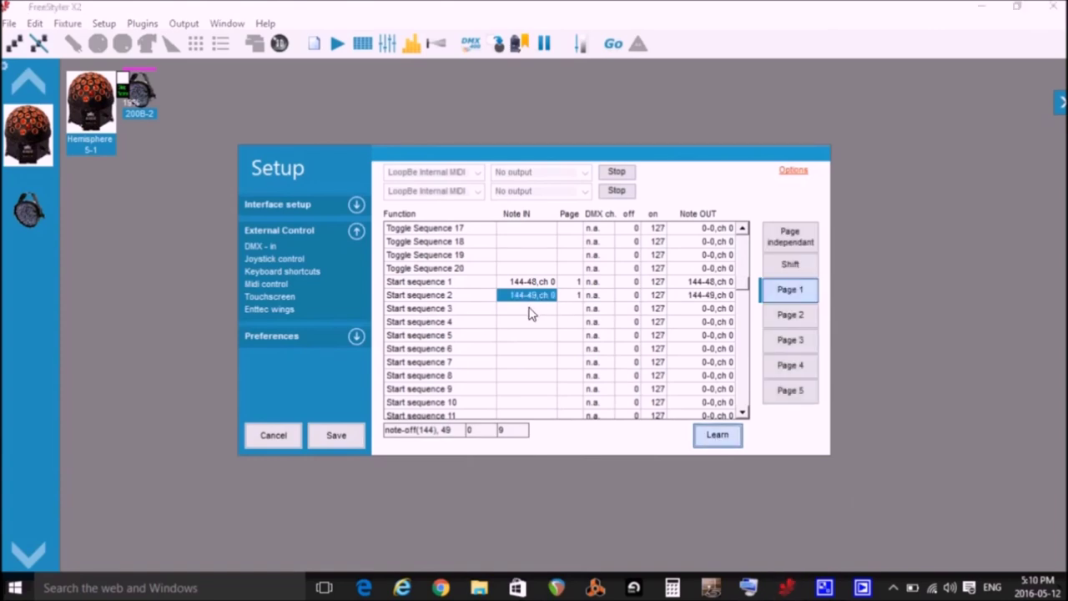
click(742, 394)
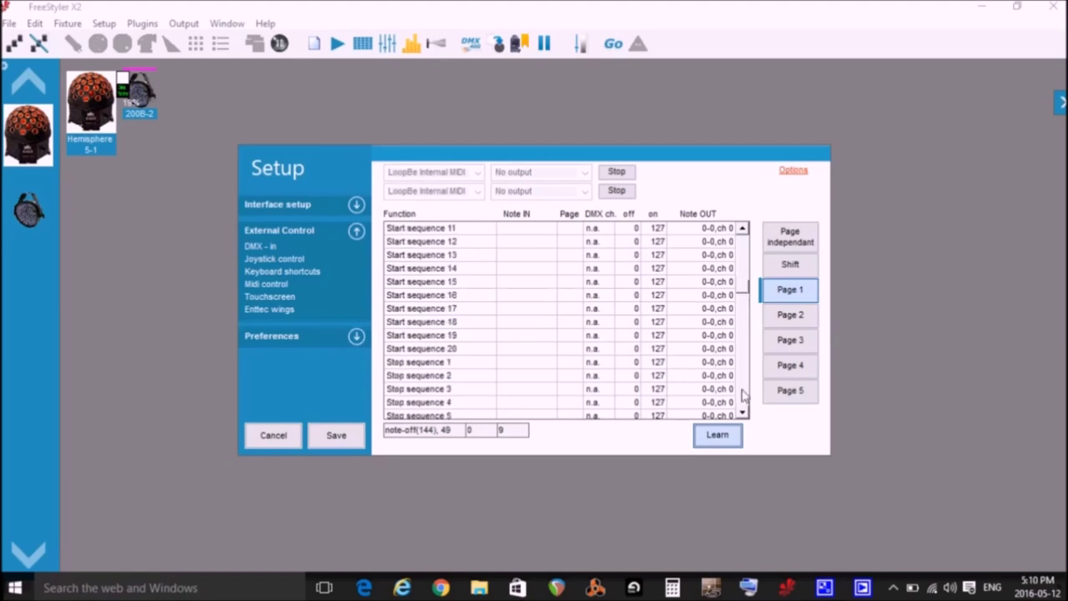
click(530, 364)
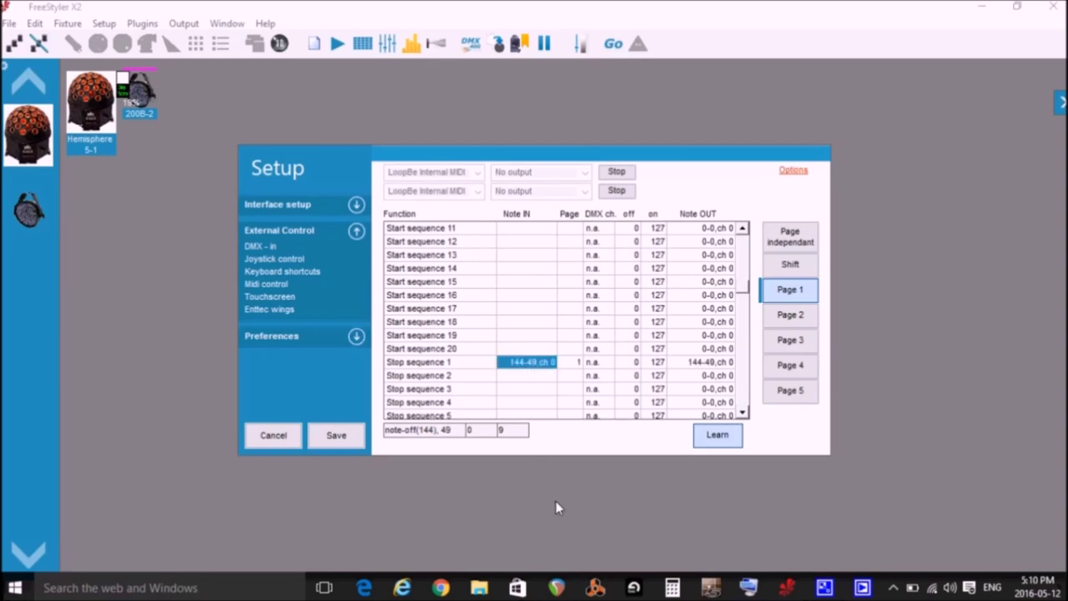
click(558, 585)
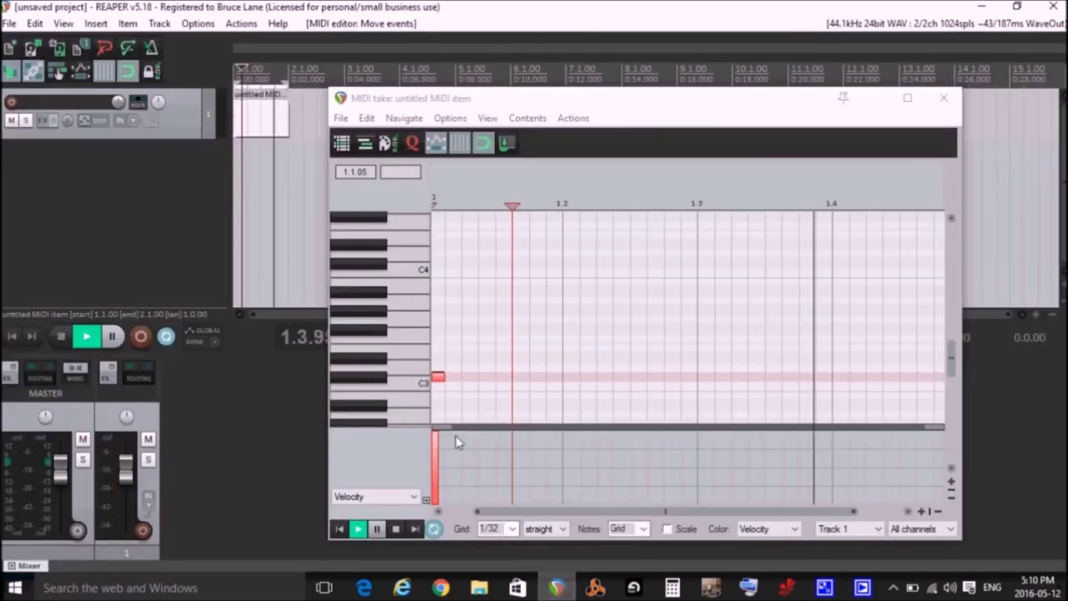
Drag the MIDI note up to C5 (note 72) during playback, then return to FreeStyler X2
drag(435, 382, 438, 225)
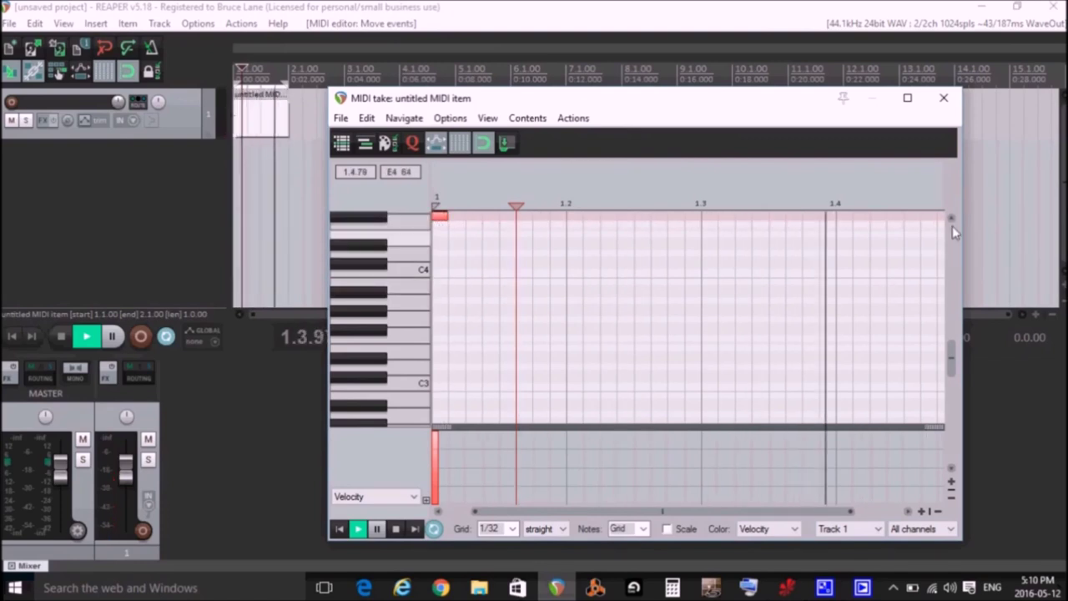
drag(950, 218, 735, 305)
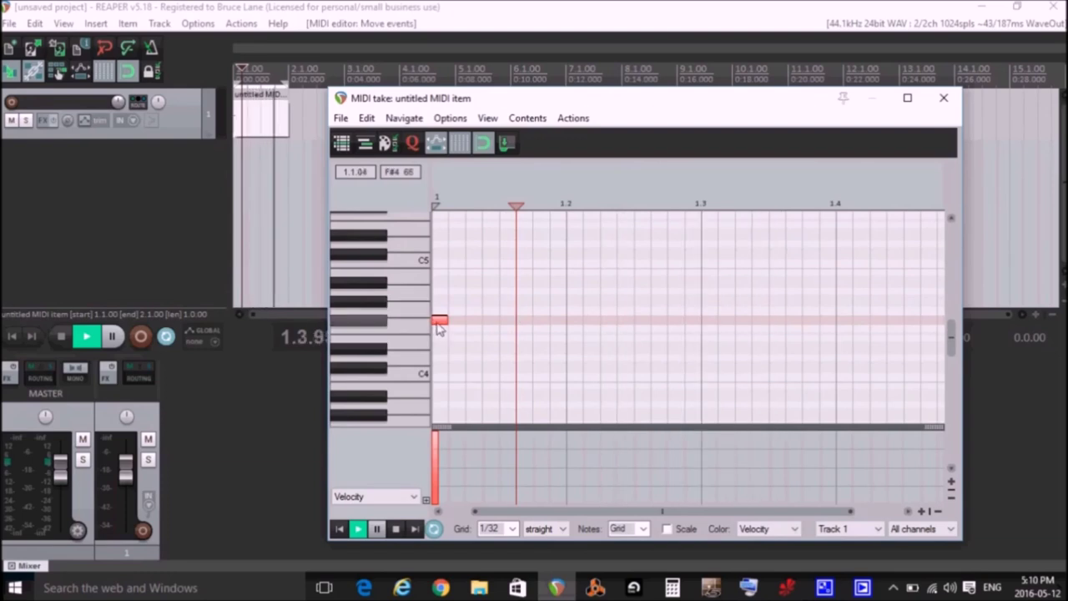
drag(438, 327, 438, 272)
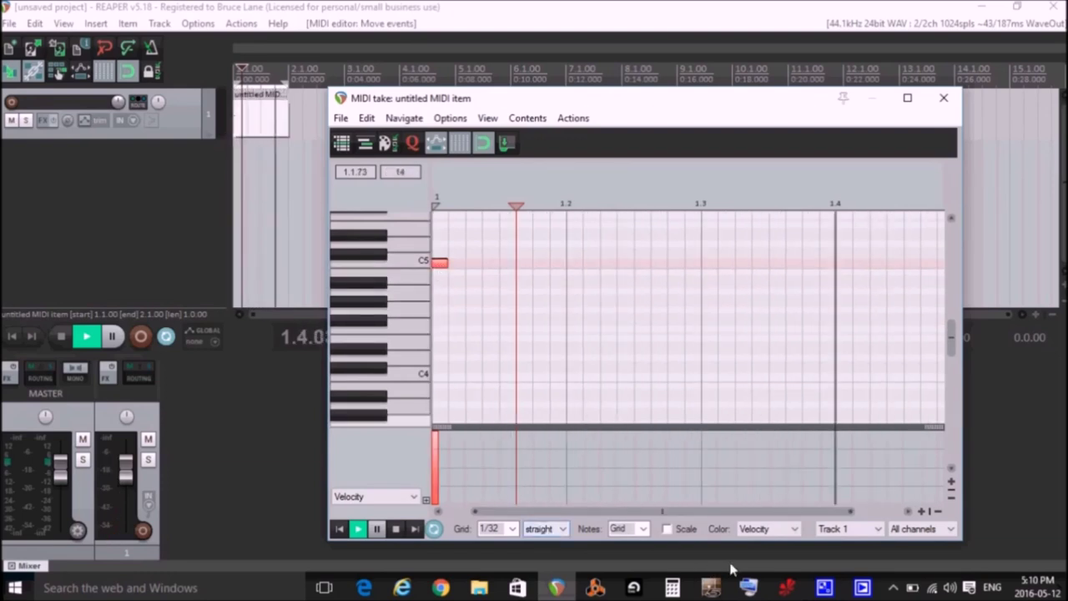
click(786, 589)
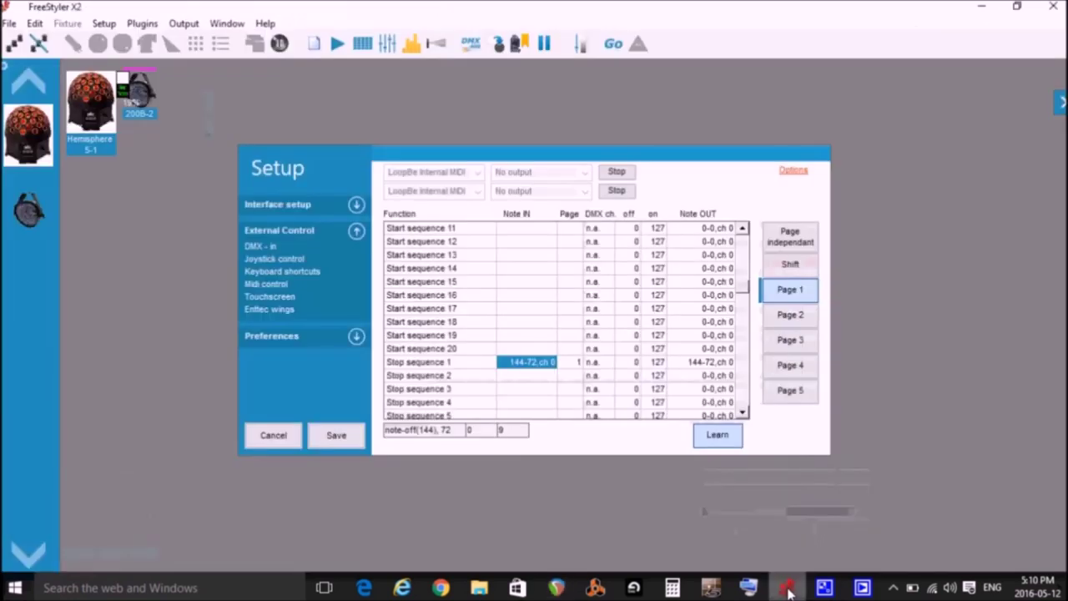
Have FreeStyler X2's Stop sequence 1 learn MIDI note 144-72, channel 0
click(716, 434)
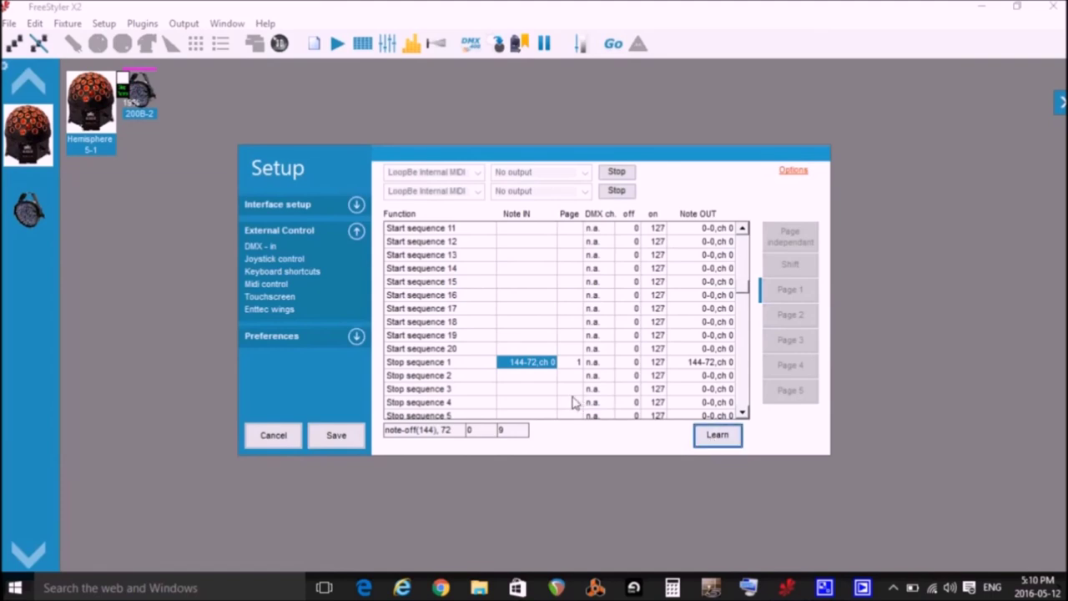
double_click(525, 377)
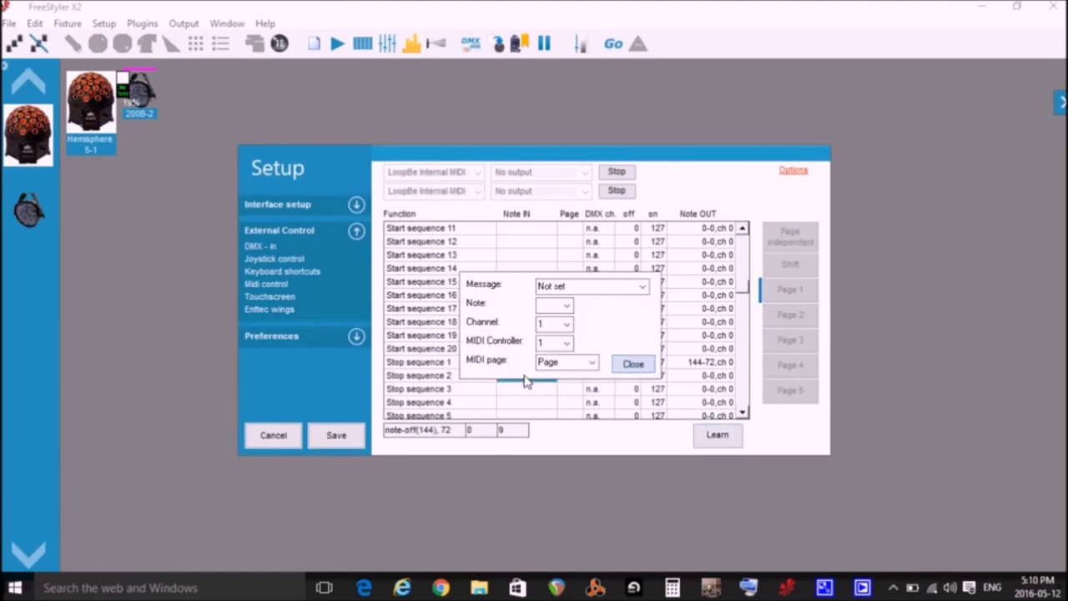
click(631, 365)
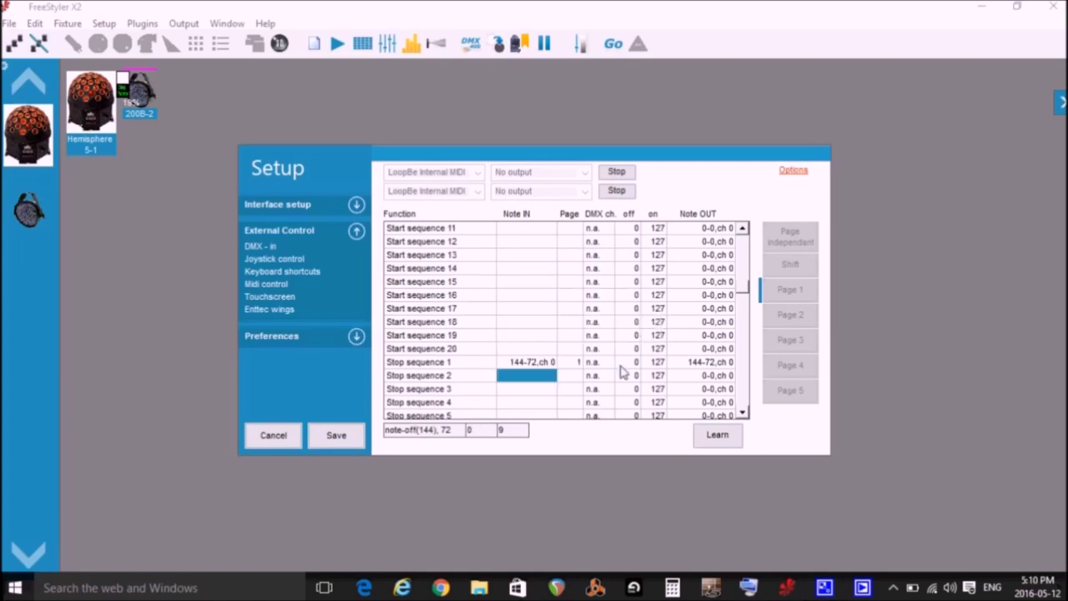
Raise REAPER's MIDI note from C5 to C#5 (note 73), then return to FreeStyler X2
click(557, 588)
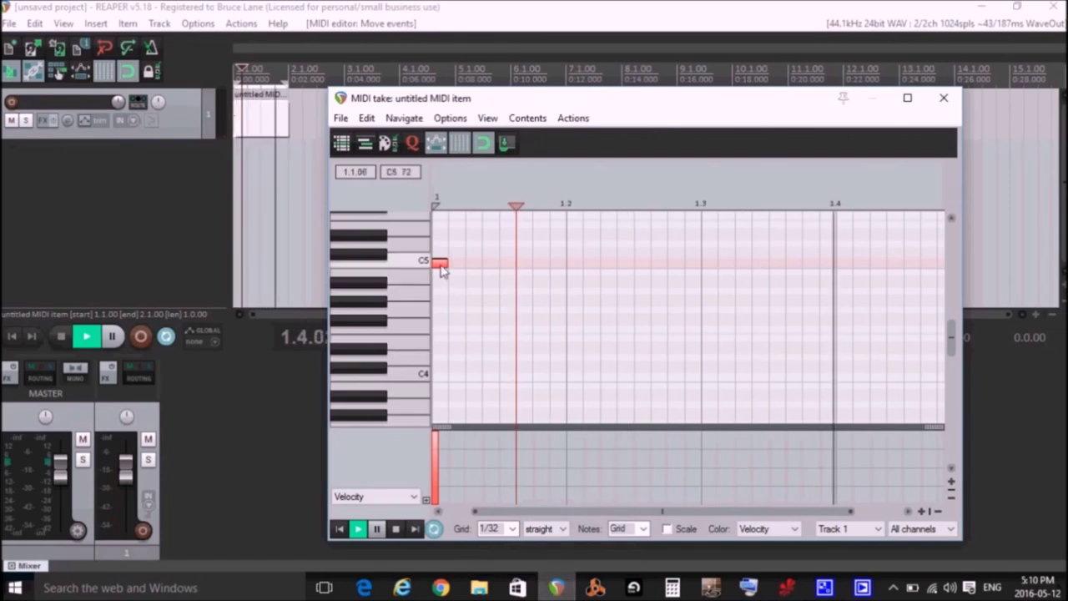
drag(443, 272, 442, 264)
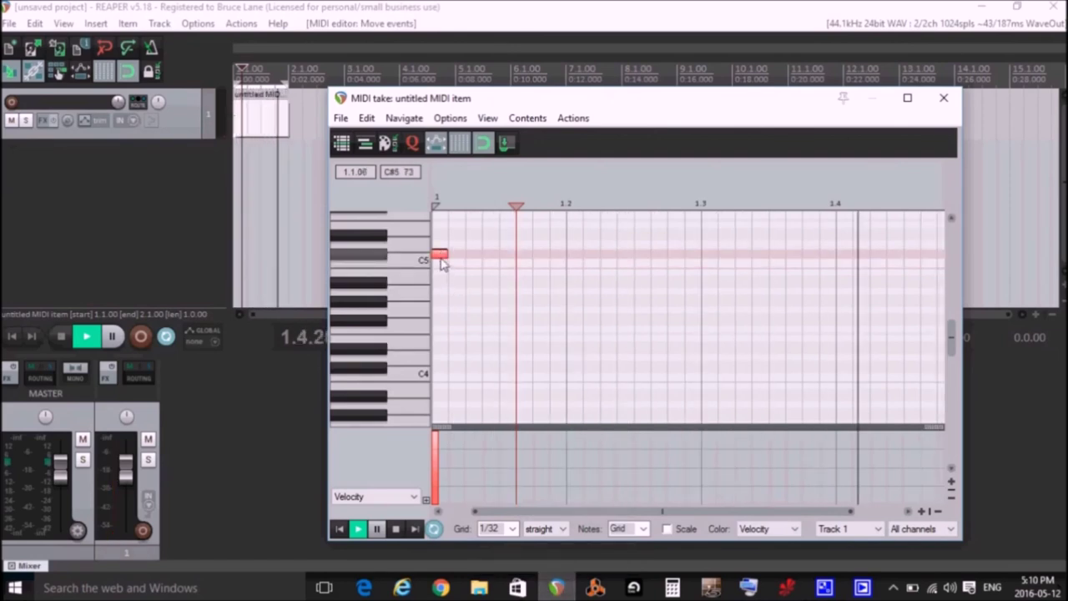
click(785, 588)
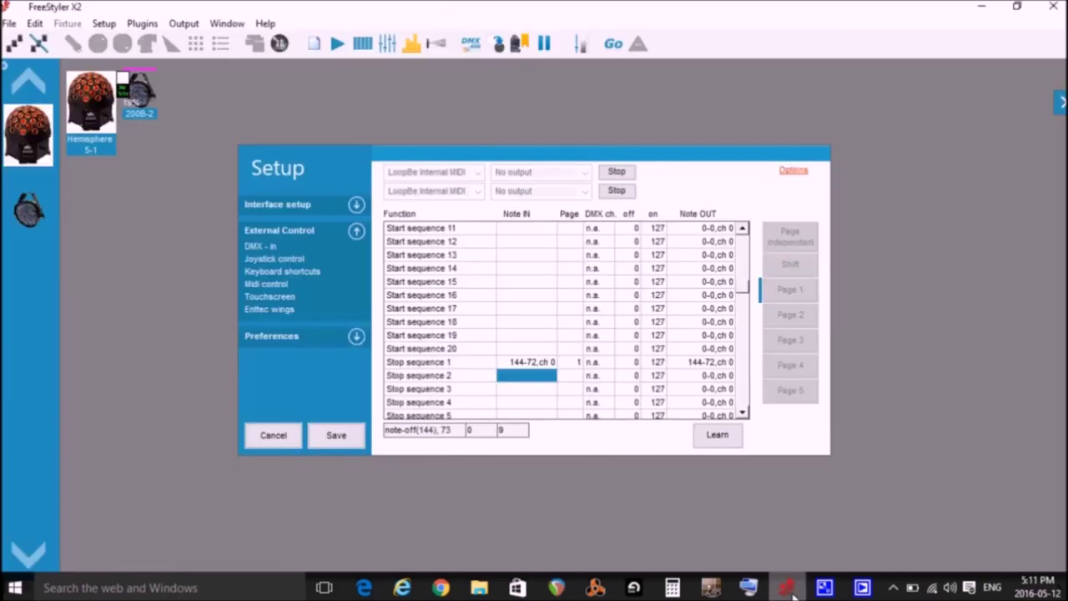
Have Stop sequence 2 learn note 144-73 on channel 0, then save the FreeStyler X2 setup
click(717, 435)
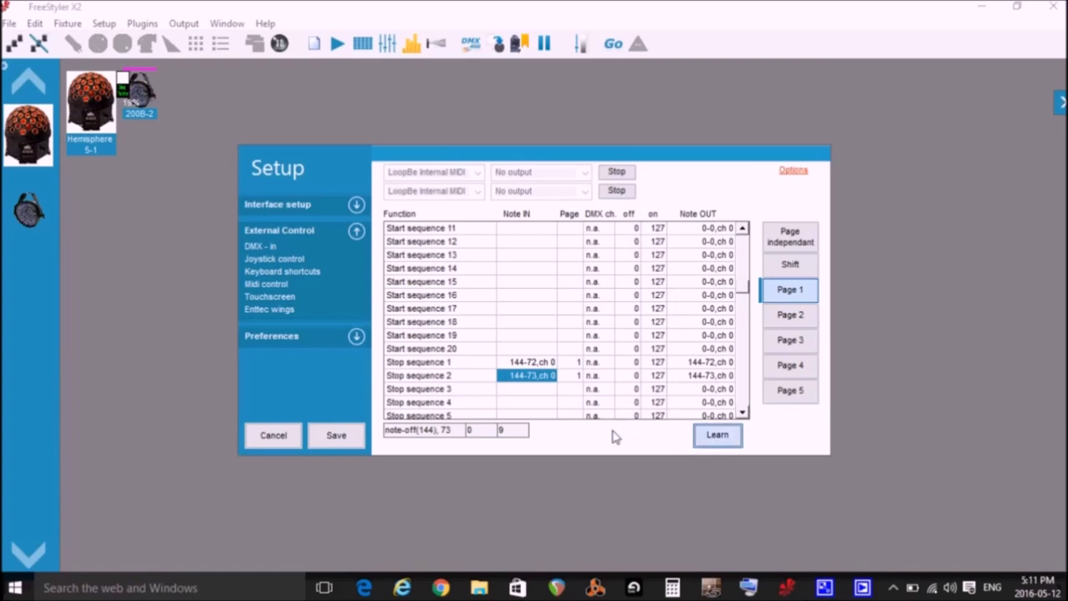
click(336, 436)
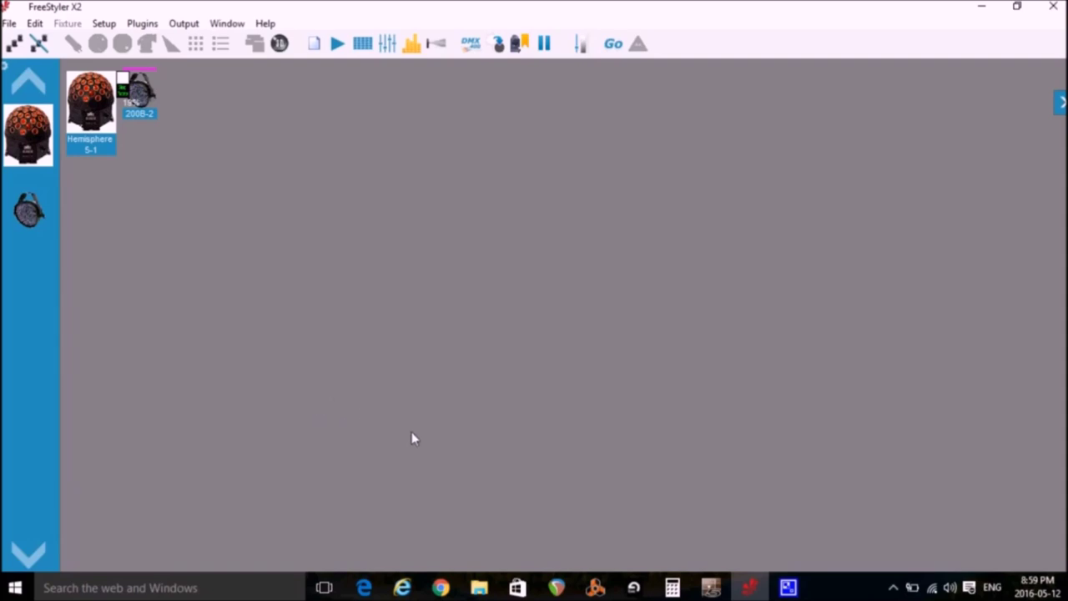
Close the MIDI editor and start a new REAPER project without saving the old one
click(556, 588)
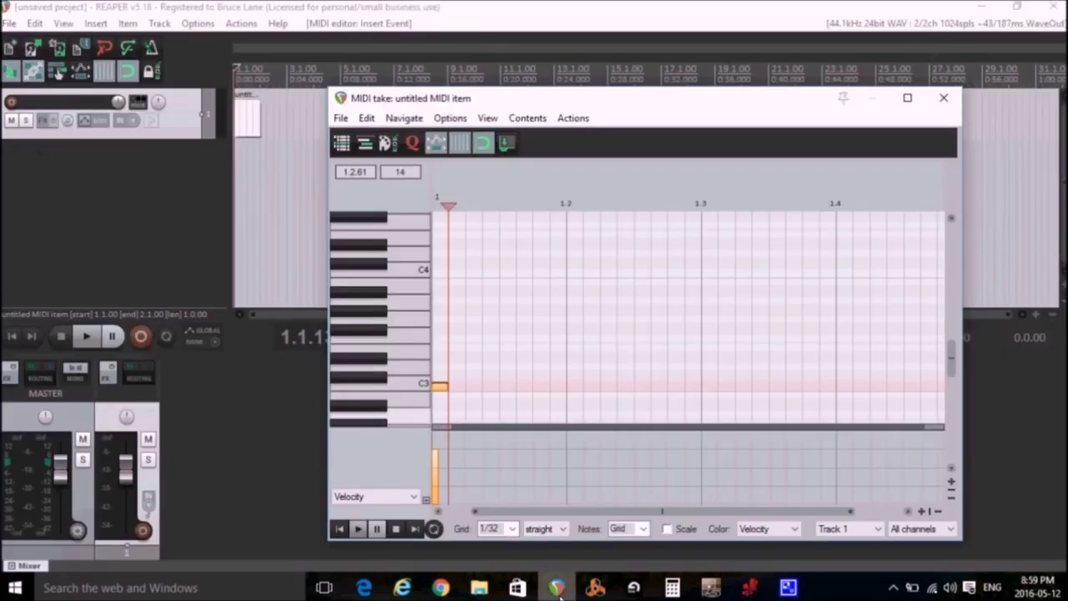
click(943, 102)
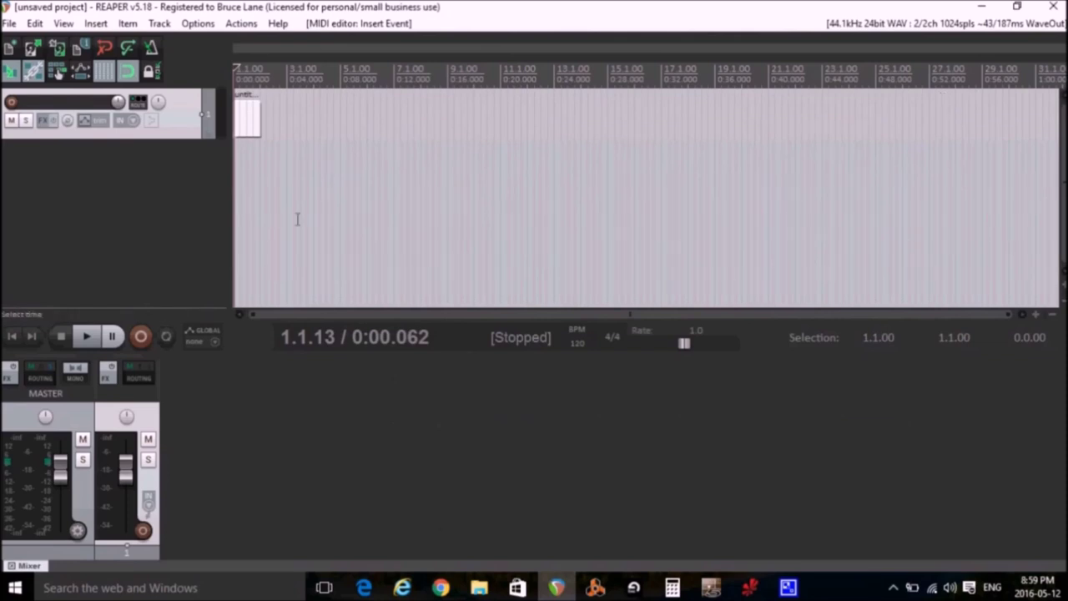
click(9, 23)
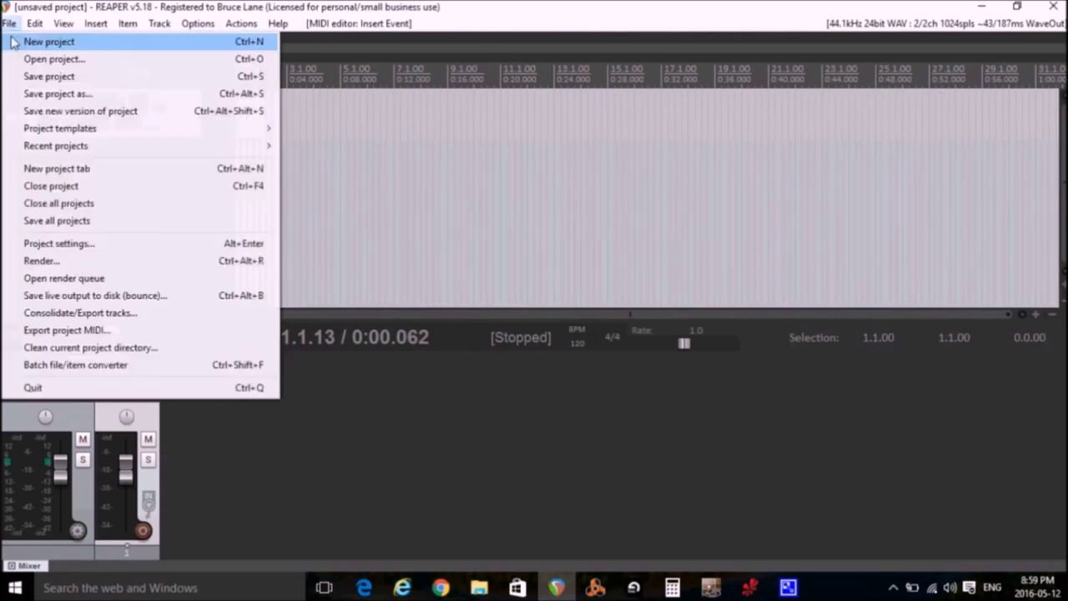
click(30, 44)
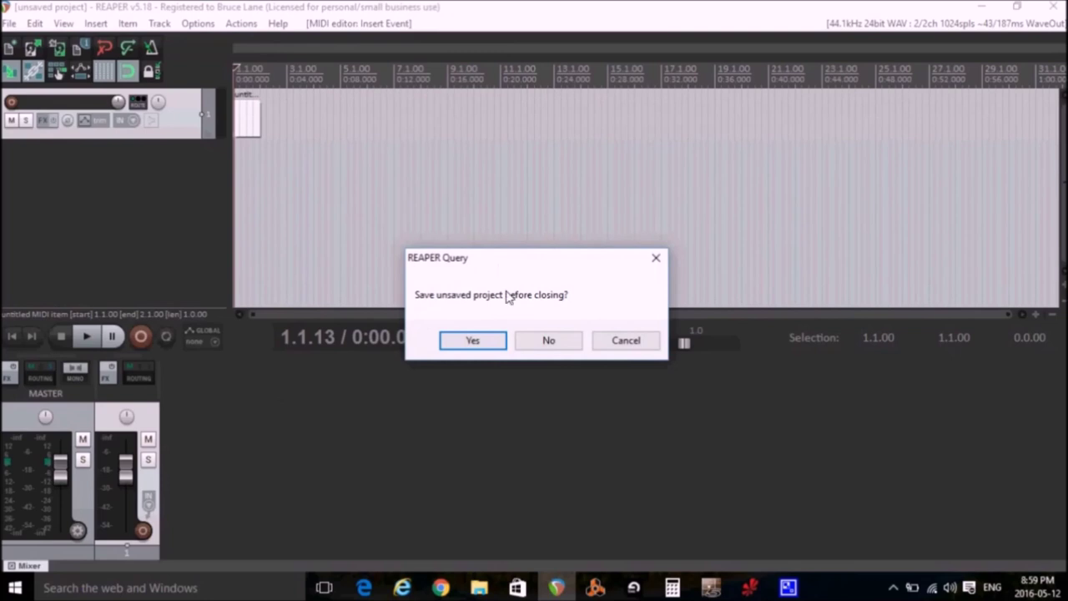
click(527, 339)
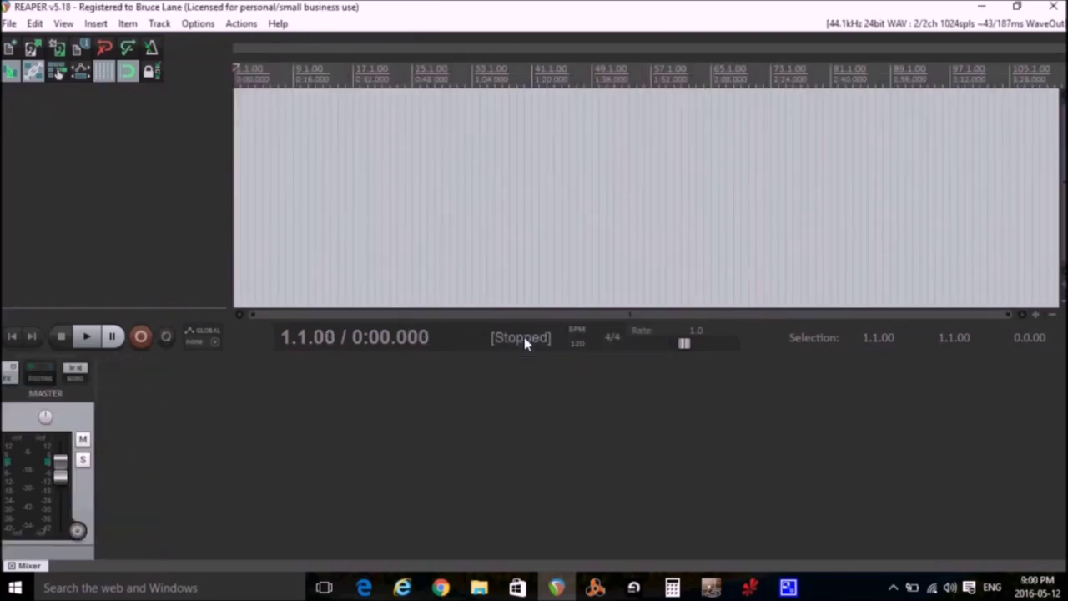
Import music.mp3 onto a track, zoom to fit it, and add an empty second track
click(95, 23)
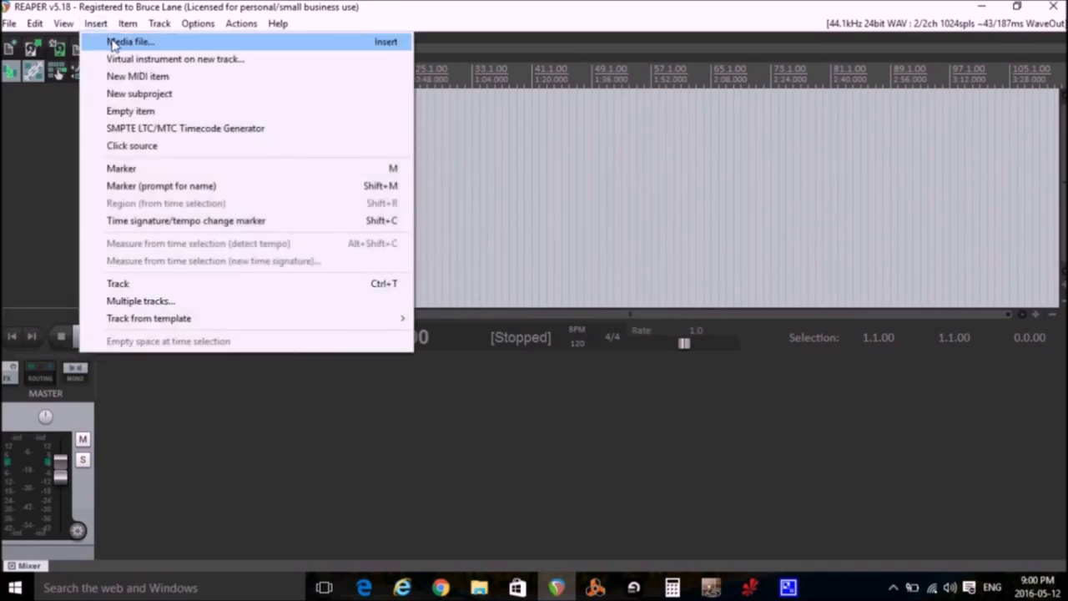
click(114, 41)
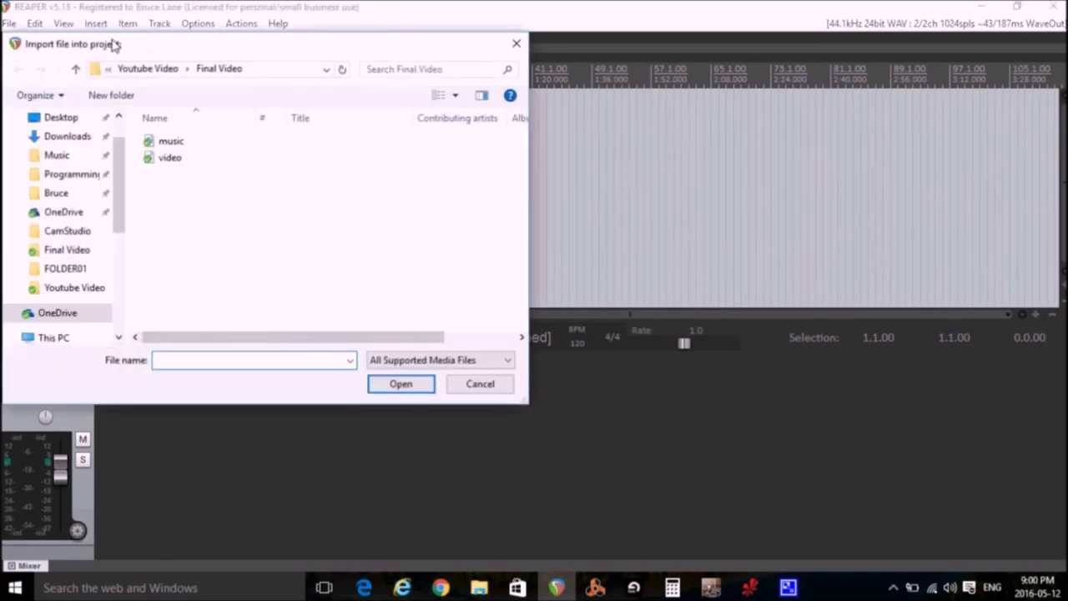
click(178, 144)
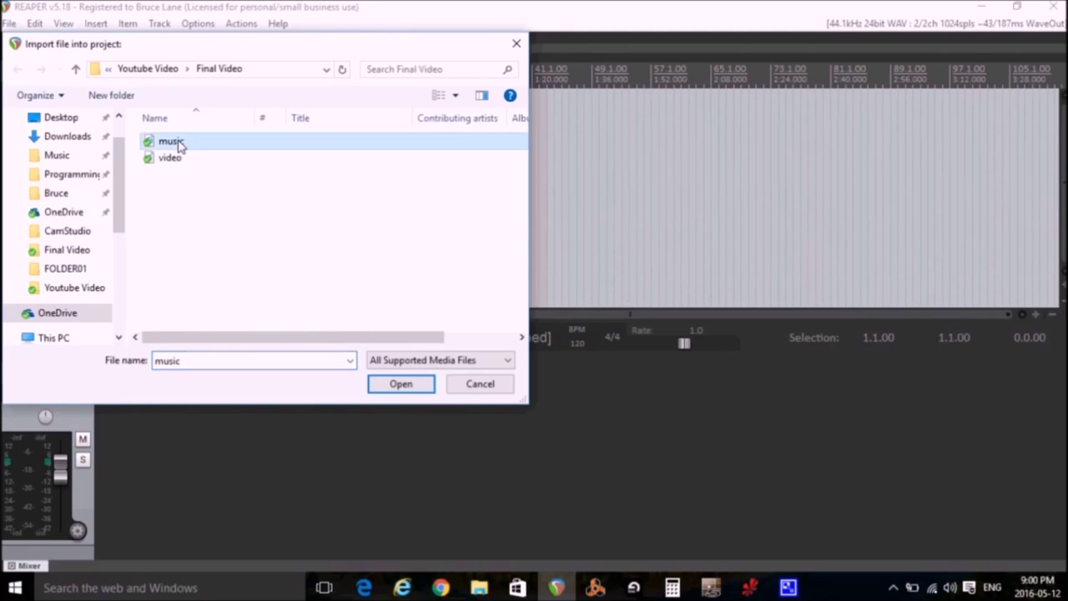
click(390, 386)
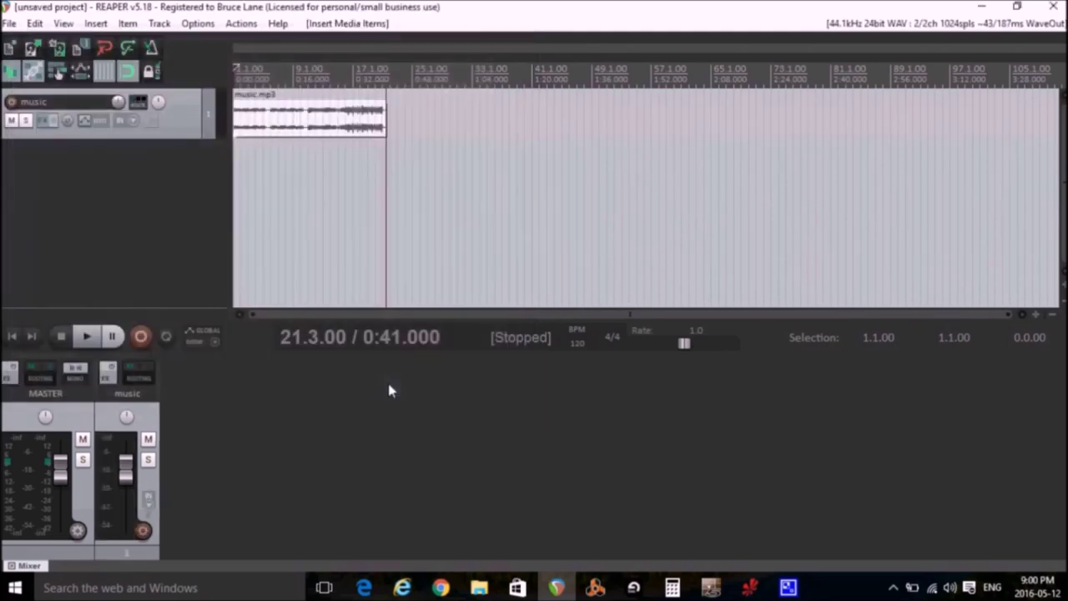
click(1034, 315)
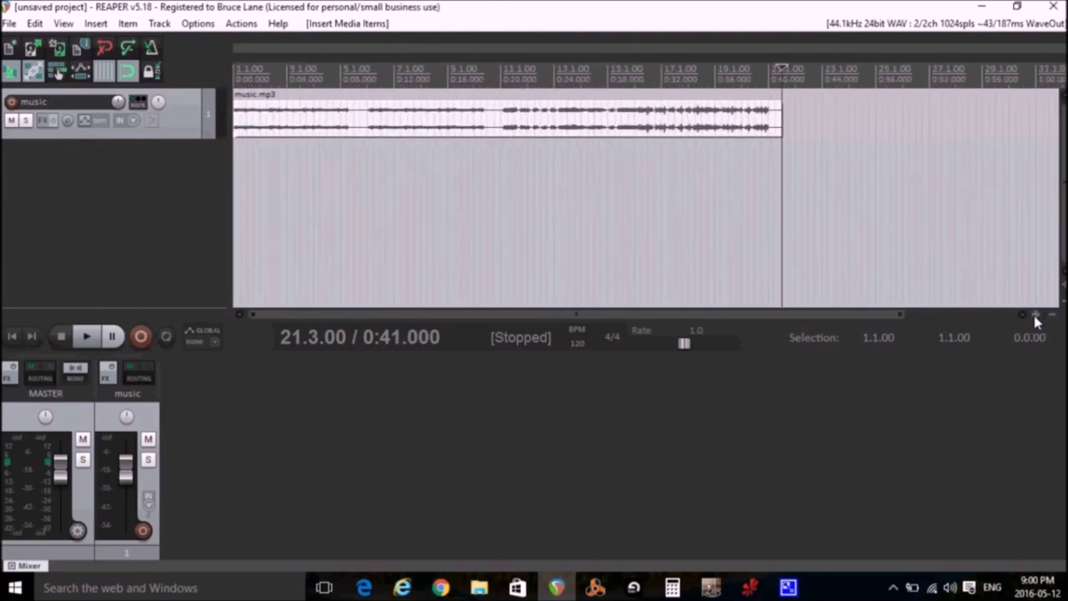
double_click(68, 170)
Import video.mp4 at the project start and trim its end to match the music
click(251, 162)
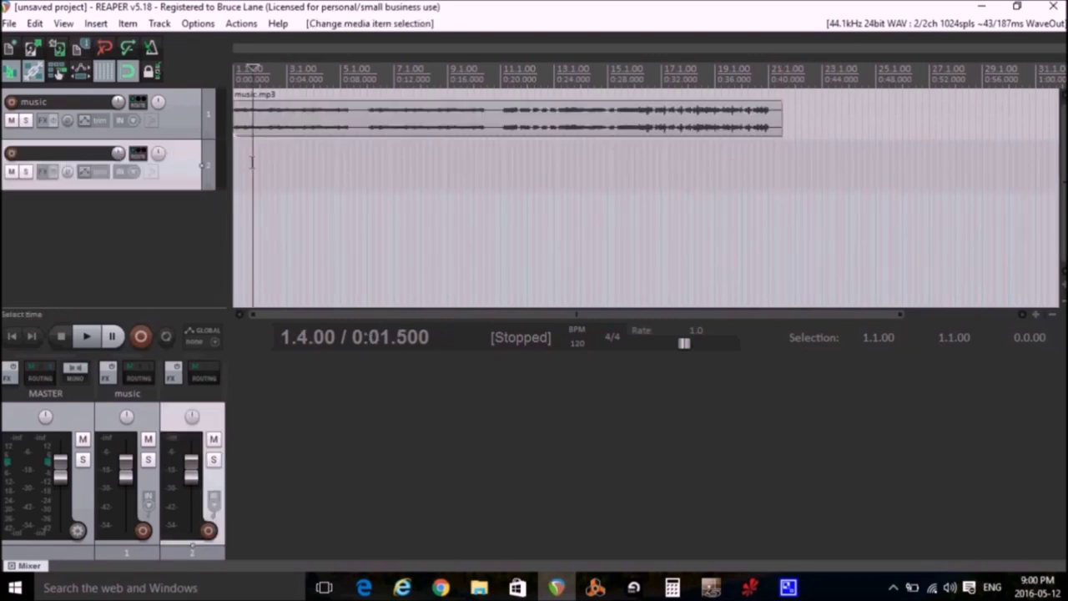
click(14, 337)
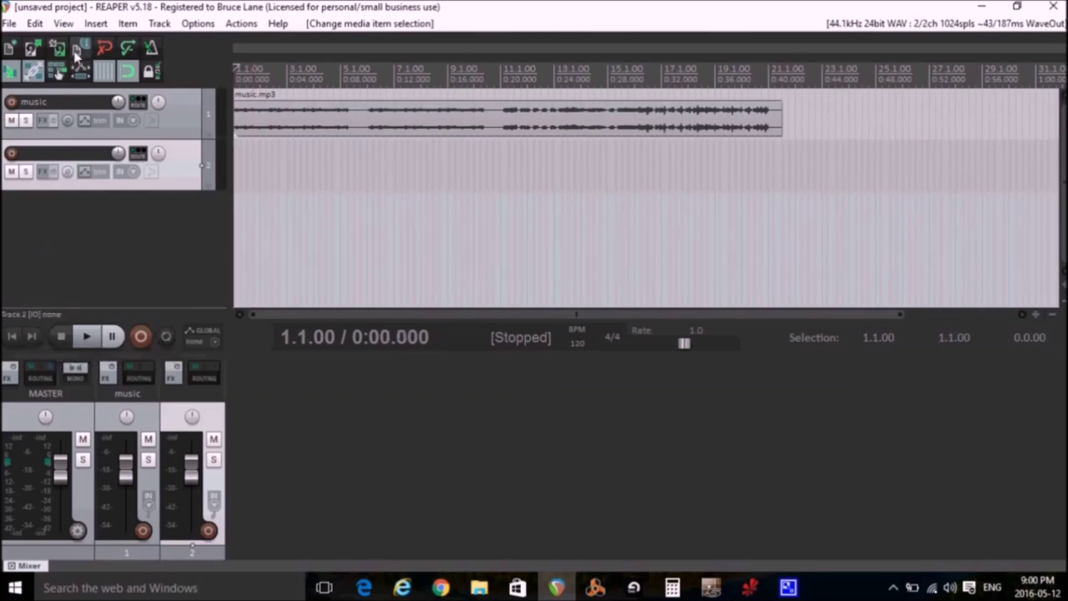
click(95, 23)
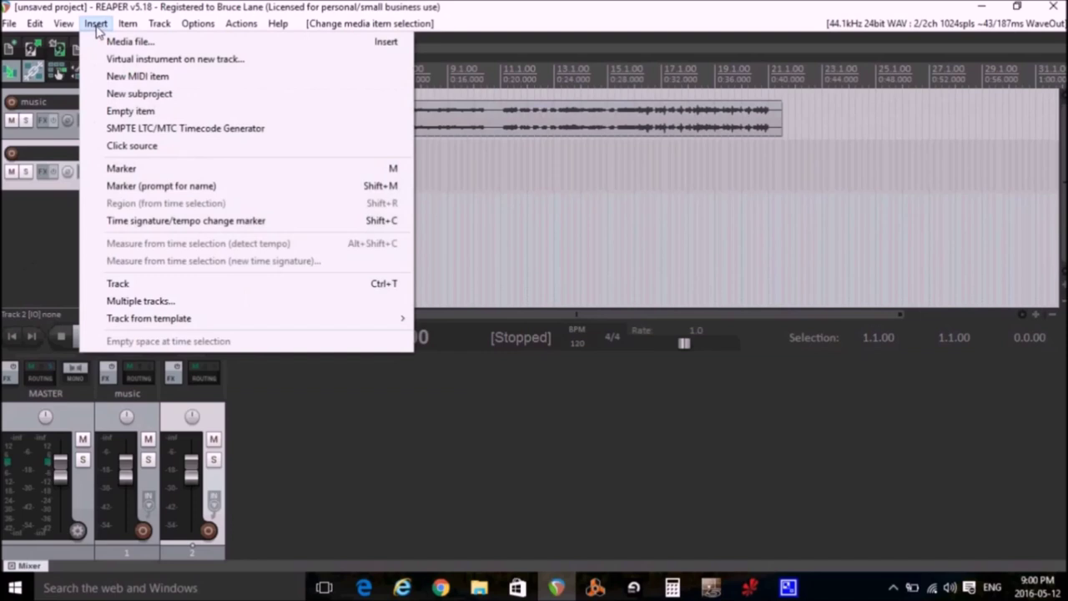
click(115, 42)
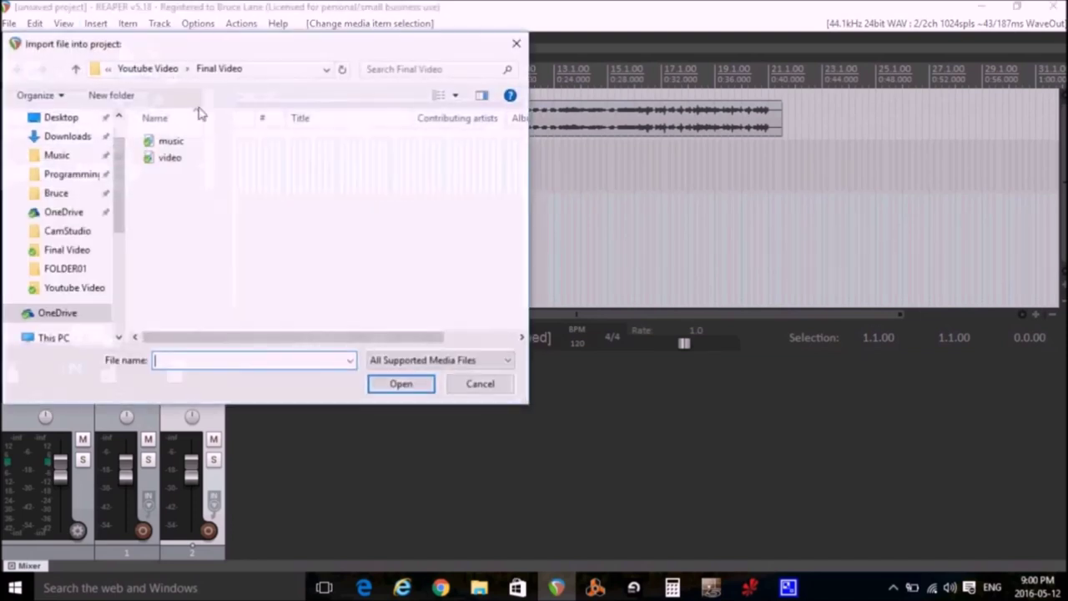
click(174, 160)
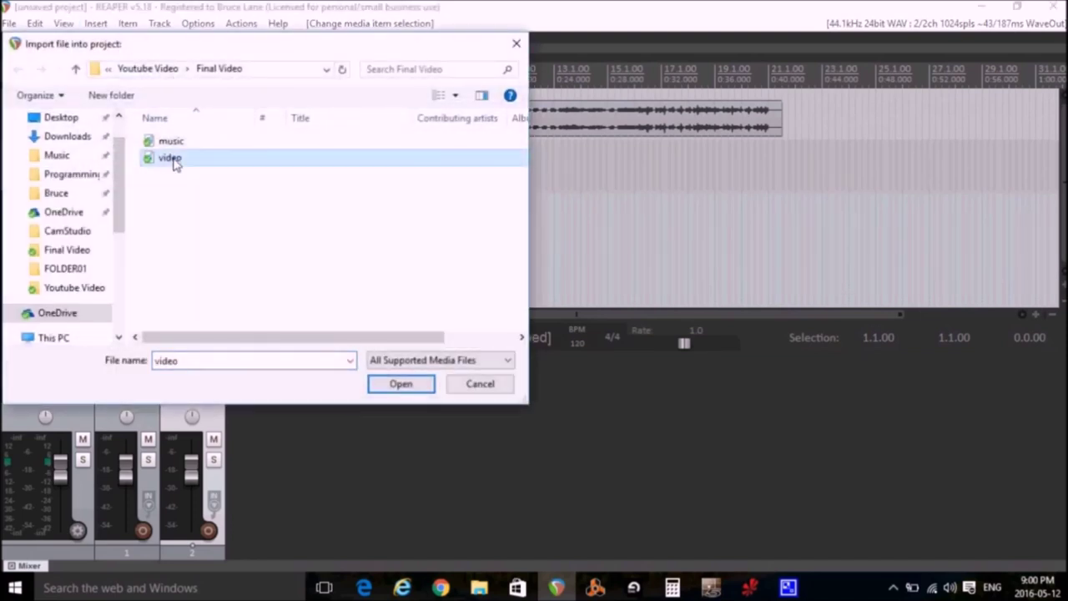
click(401, 384)
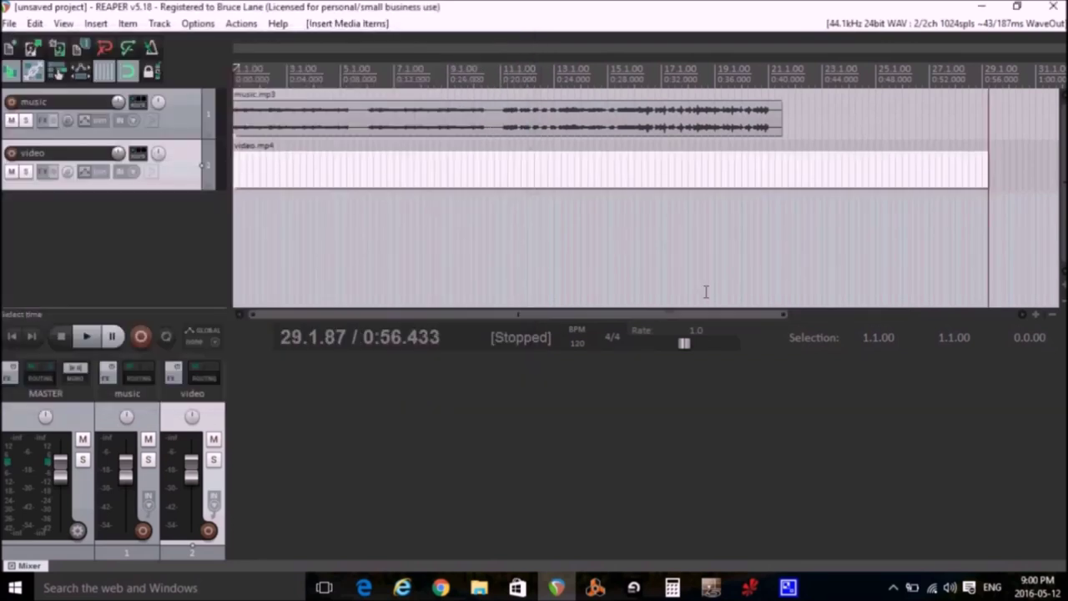
drag(984, 169, 780, 170)
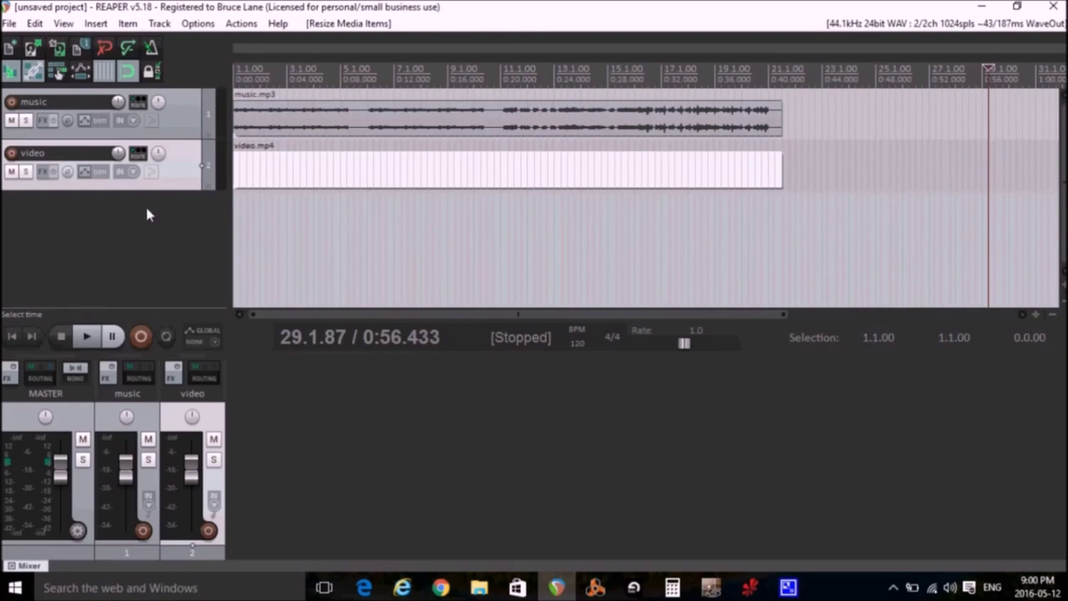
Open the Video Window and add an empty third track
click(63, 23)
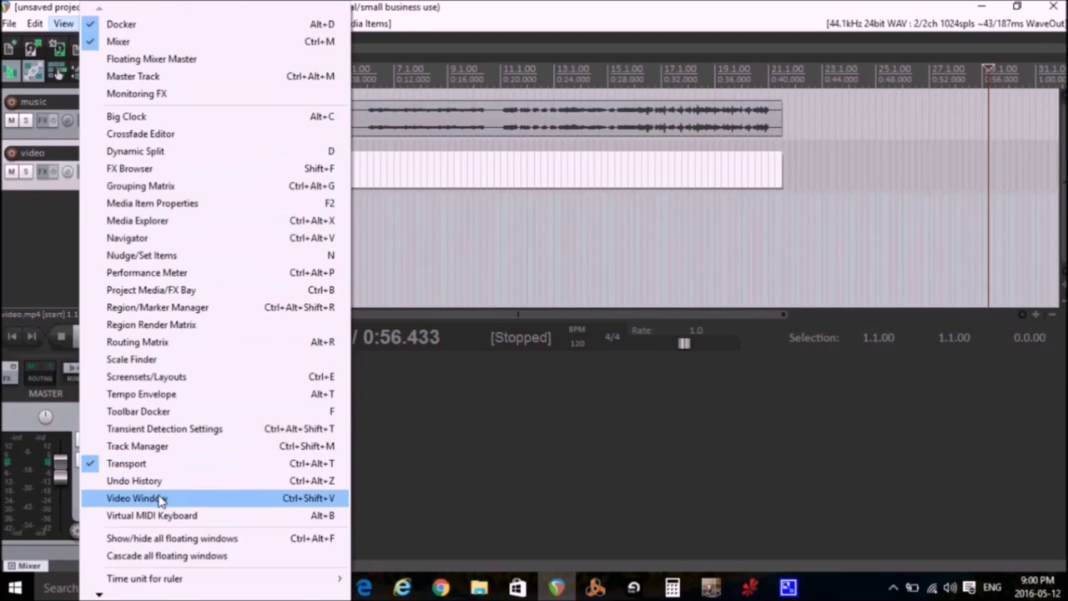
click(133, 498)
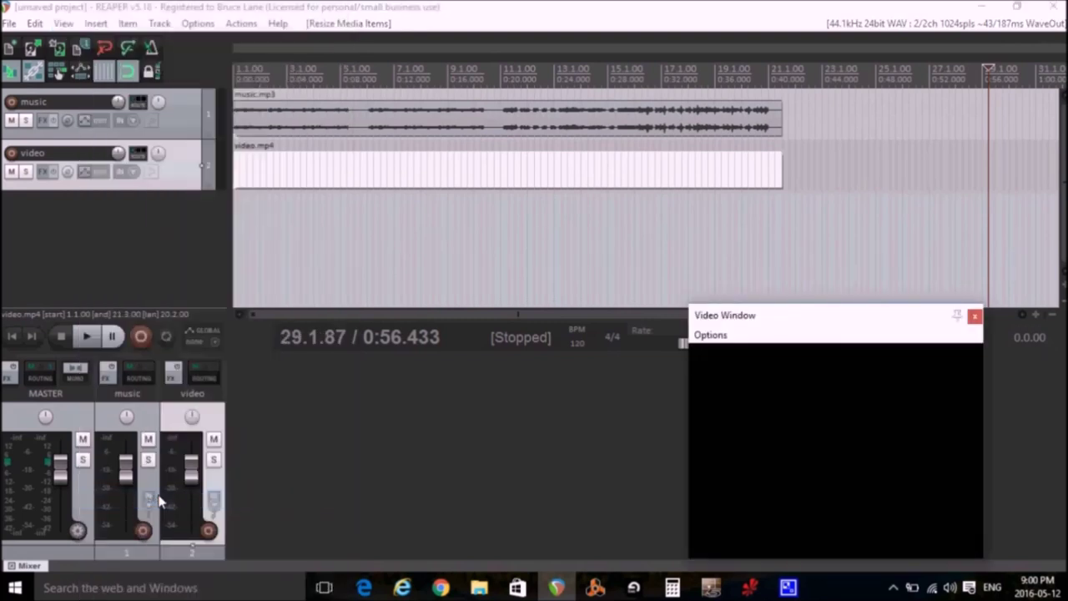
double_click(105, 221)
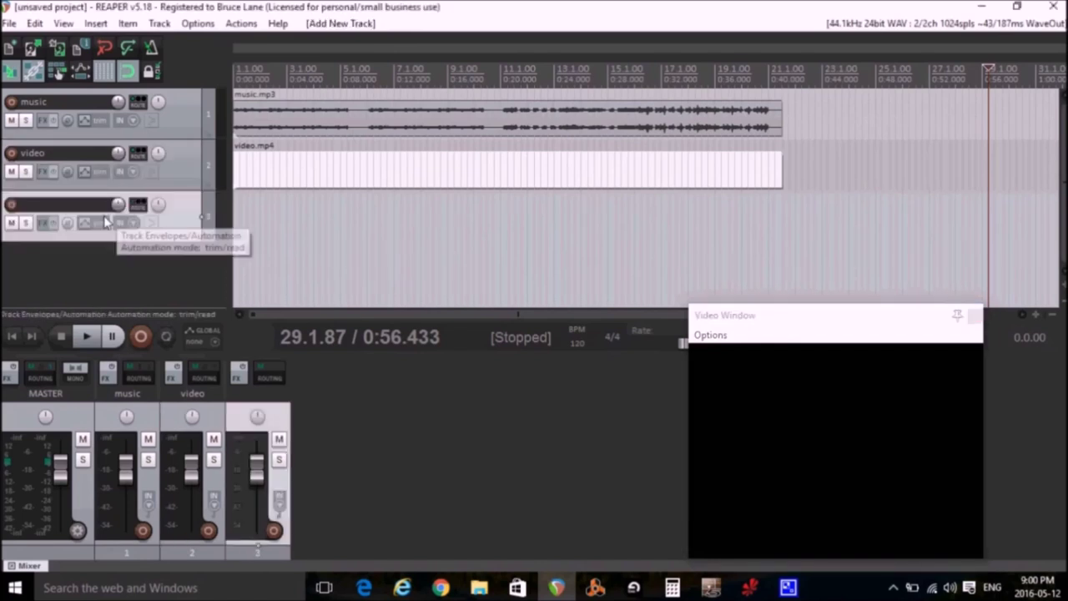
Insert a new MIDI item on track 3 at the project start
click(246, 218)
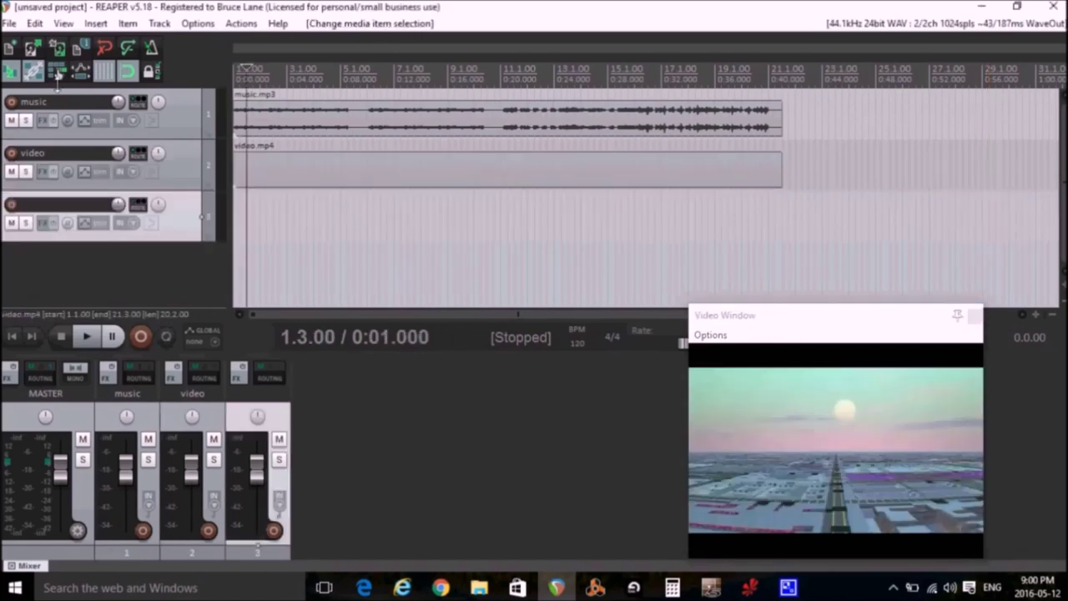
click(12, 335)
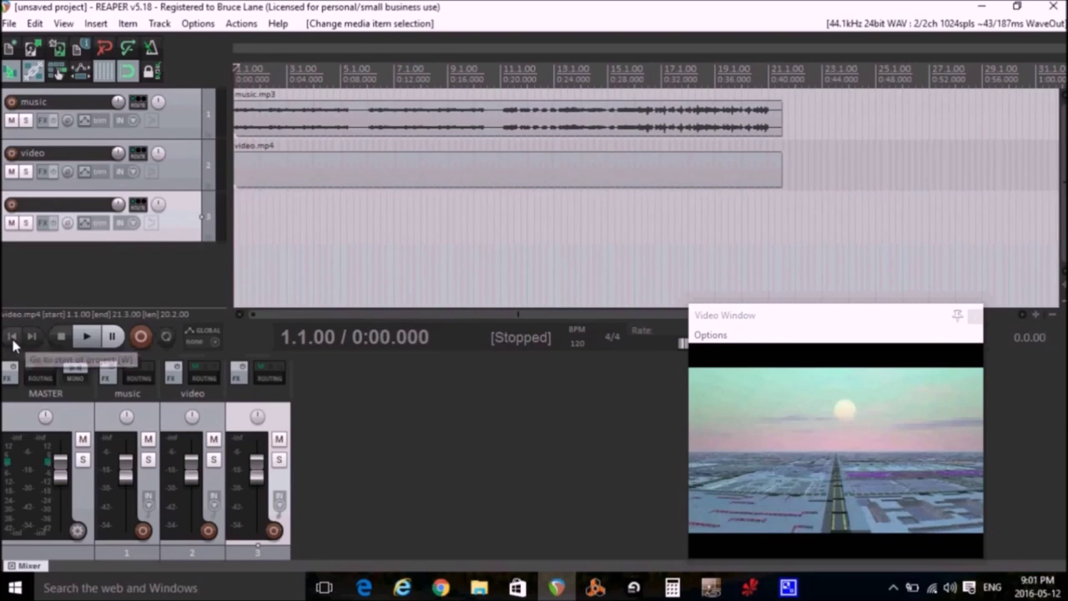
click(95, 23)
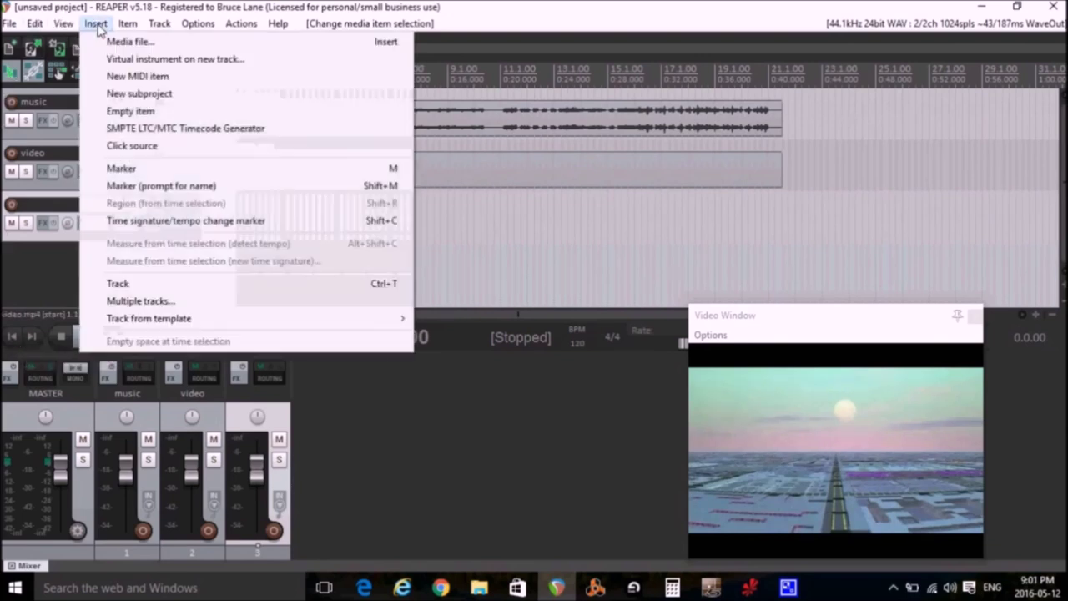
click(121, 76)
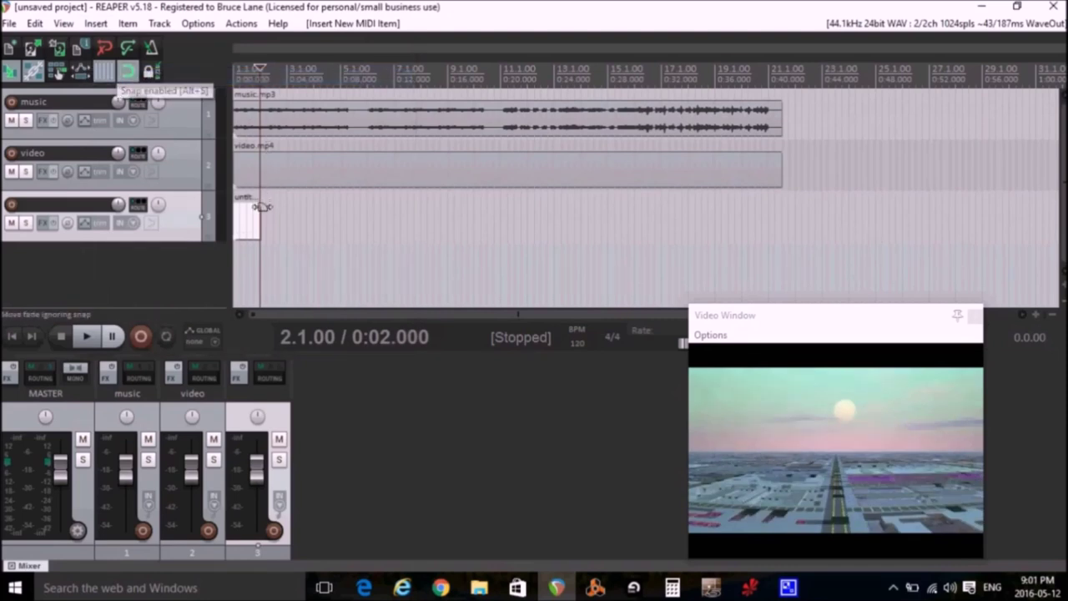
mouse_move(260, 215)
mouse_down()
mouse_move(615, 221)
mouse_move(248, 227)
mouse_up()
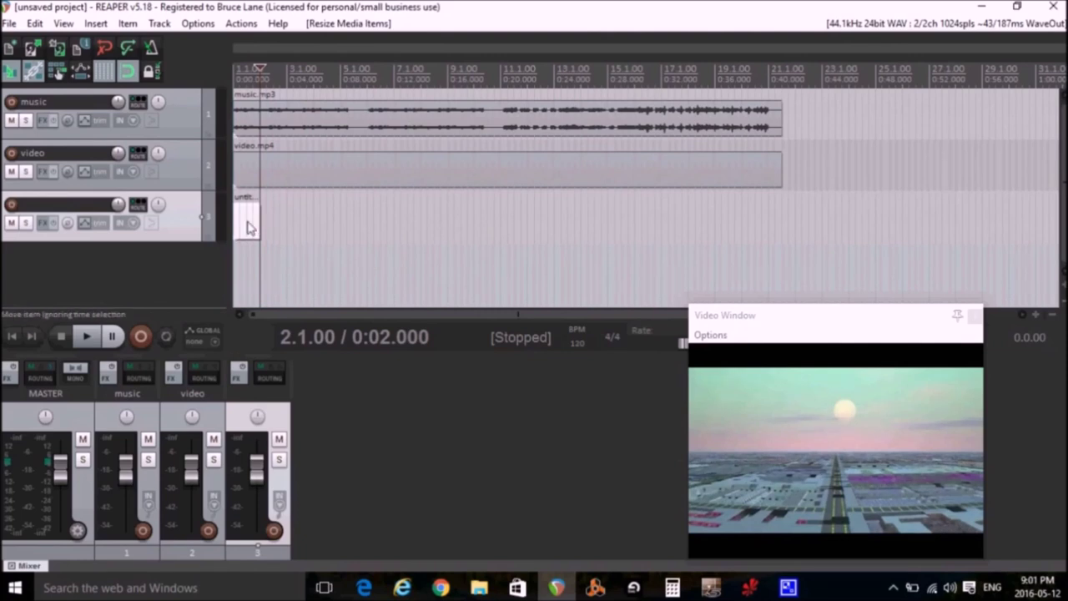
Set the MIDI item to loop its source and stretch it out to bar 21
right_click(247, 228)
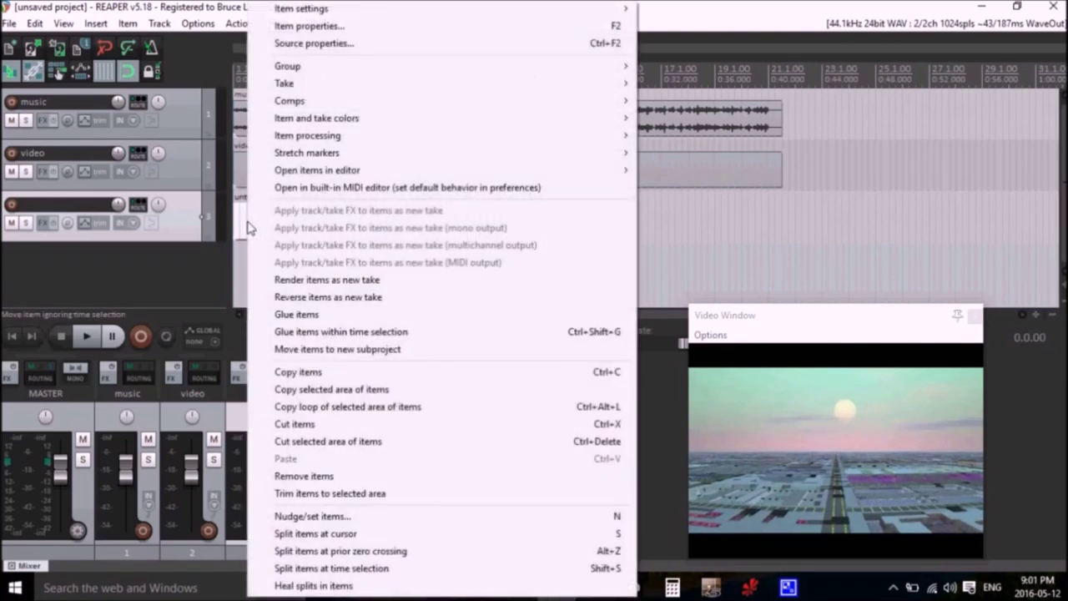
mouse_move(508, 19)
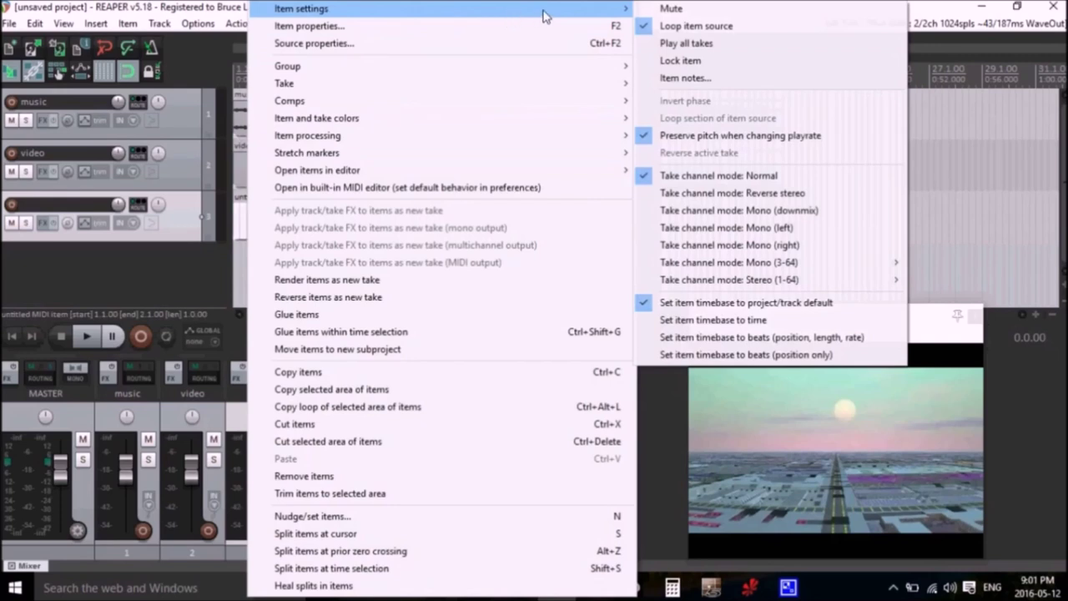
click(663, 26)
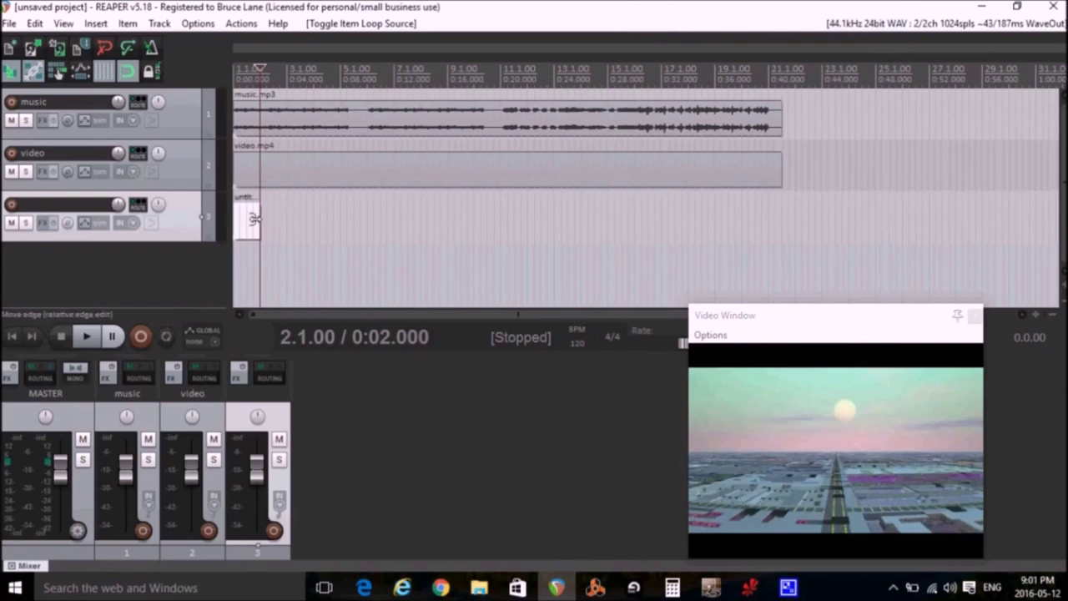
drag(258, 218, 782, 222)
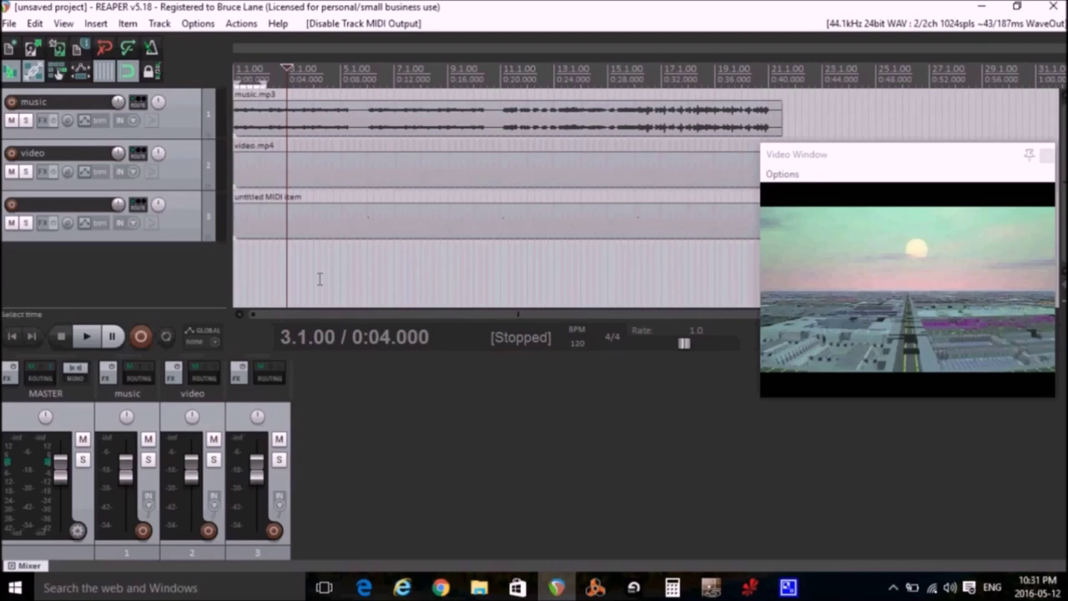
Set track 3's MIDI Hardware Output to LoopBe Internal MIDI in its routing window
click(136, 208)
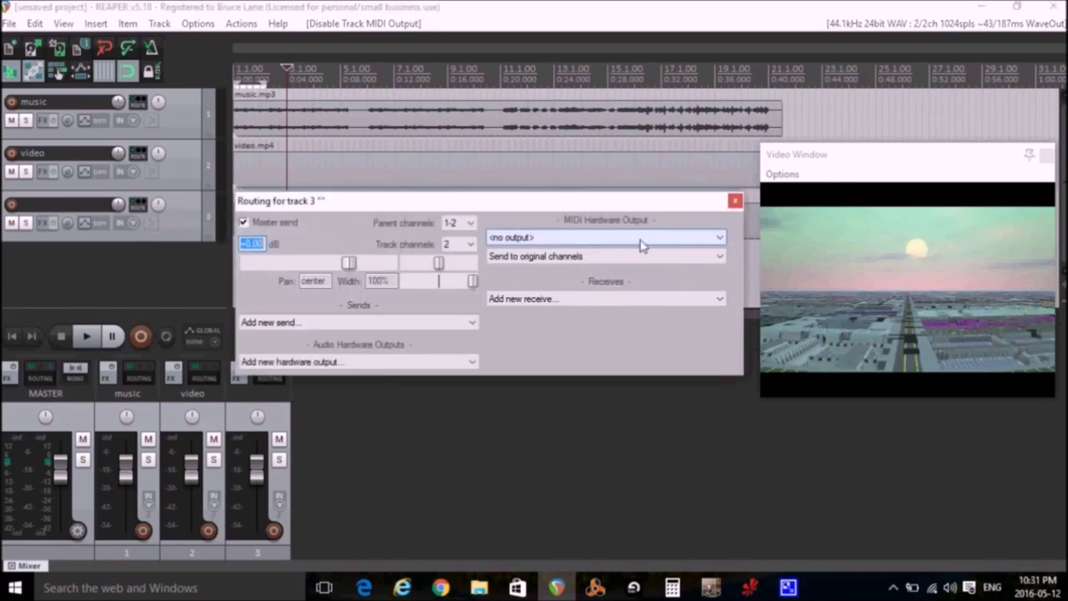
click(718, 241)
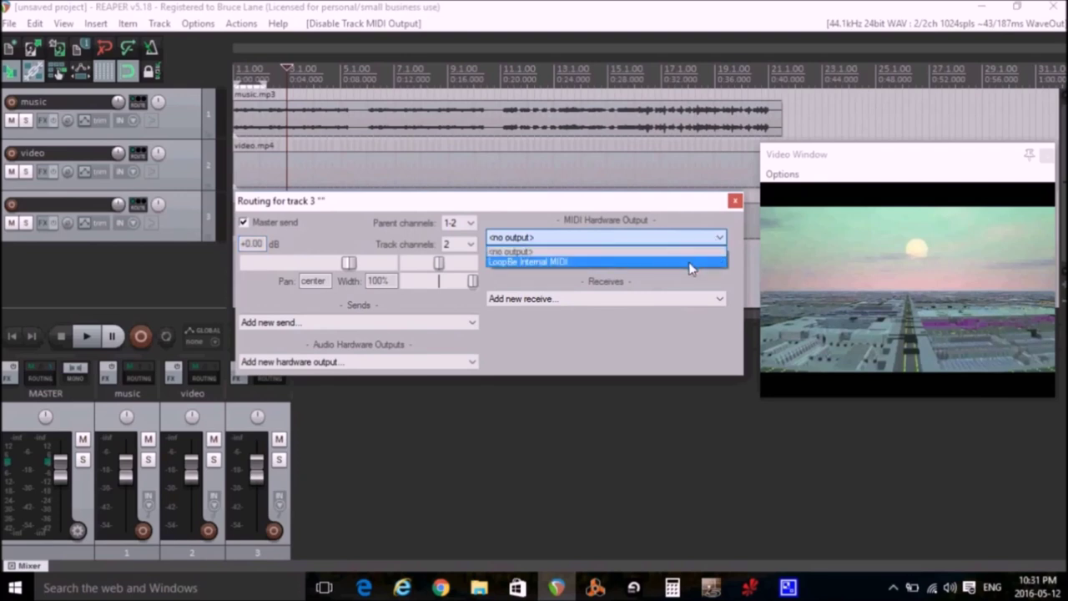
click(690, 263)
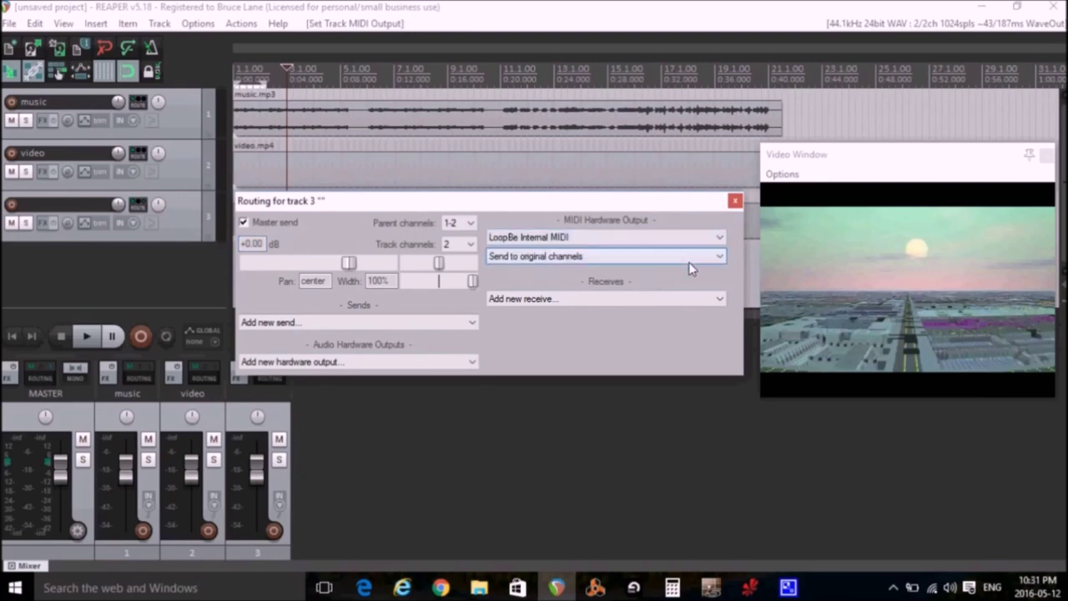
click(649, 427)
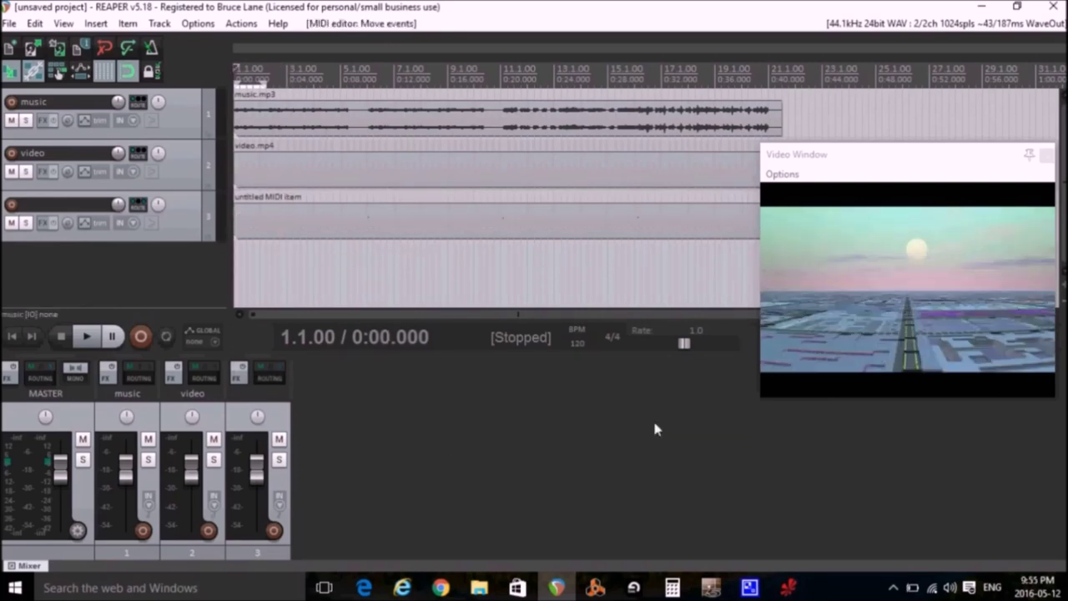
Open track 3's untitled MIDI item in the MIDI editor and return to the project start
click(414, 236)
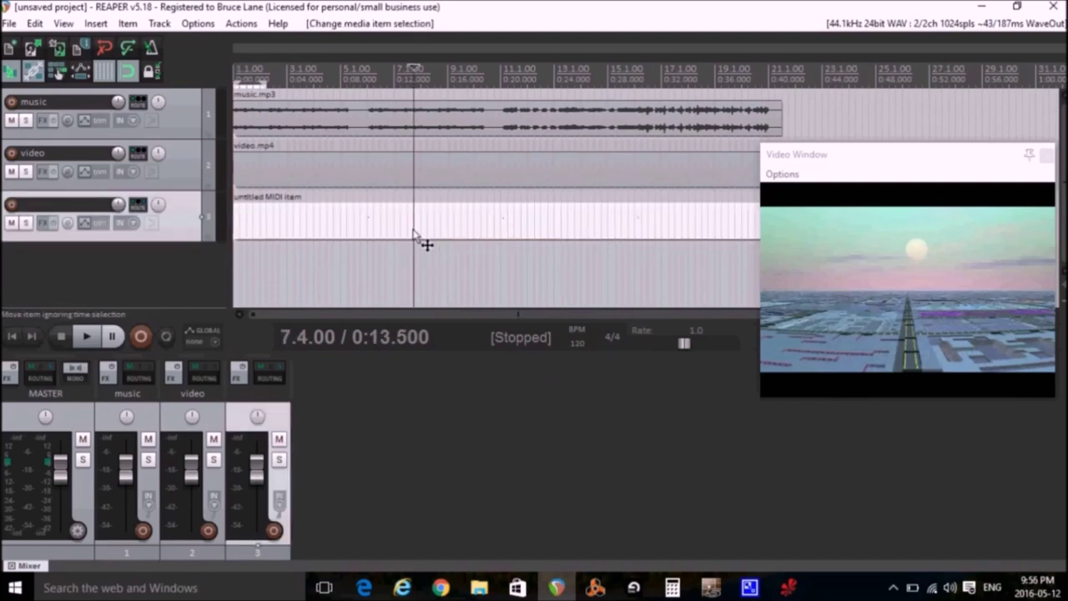
double_click(415, 236)
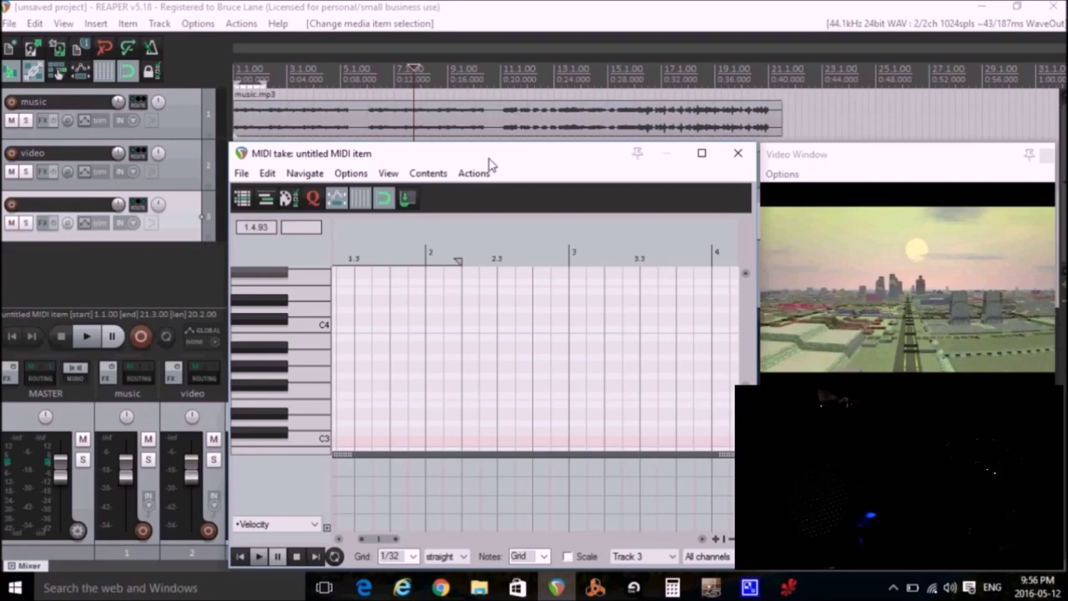
click(12, 338)
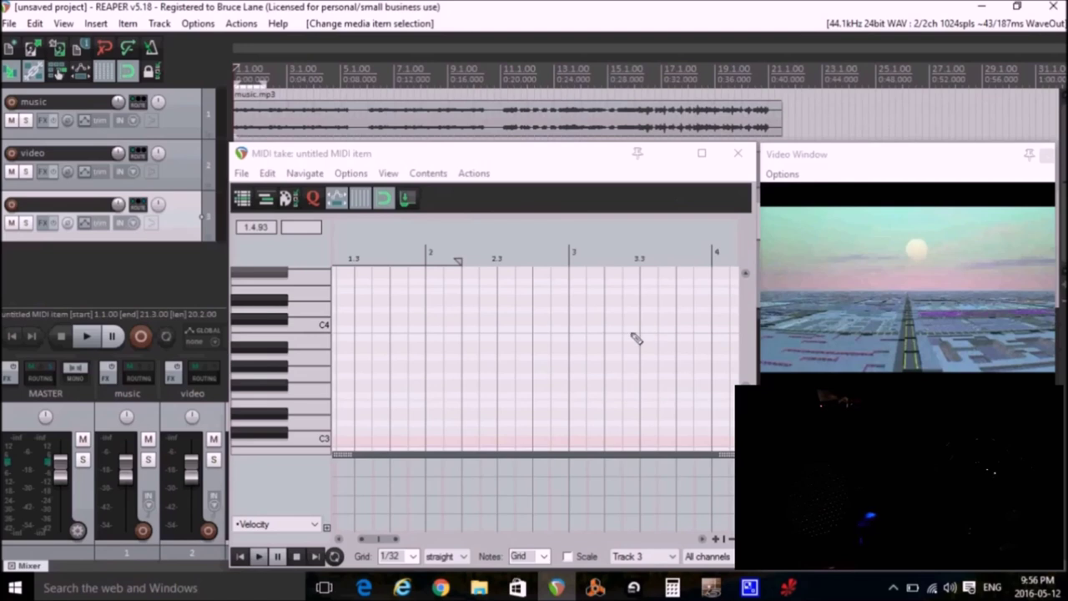
Start playback from the project start so the music, video and MIDI item play together
click(86, 342)
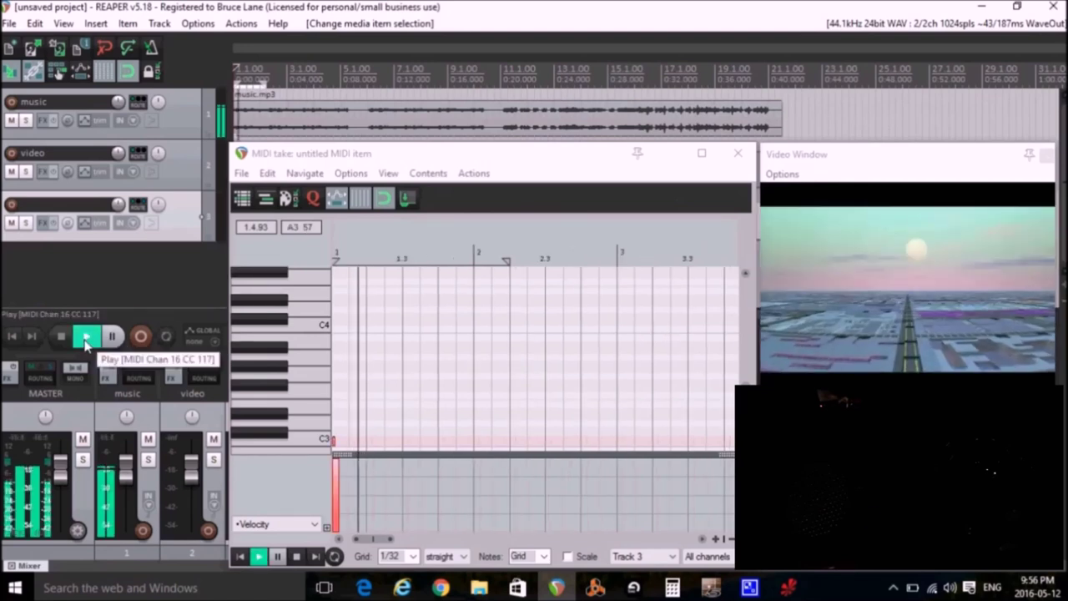